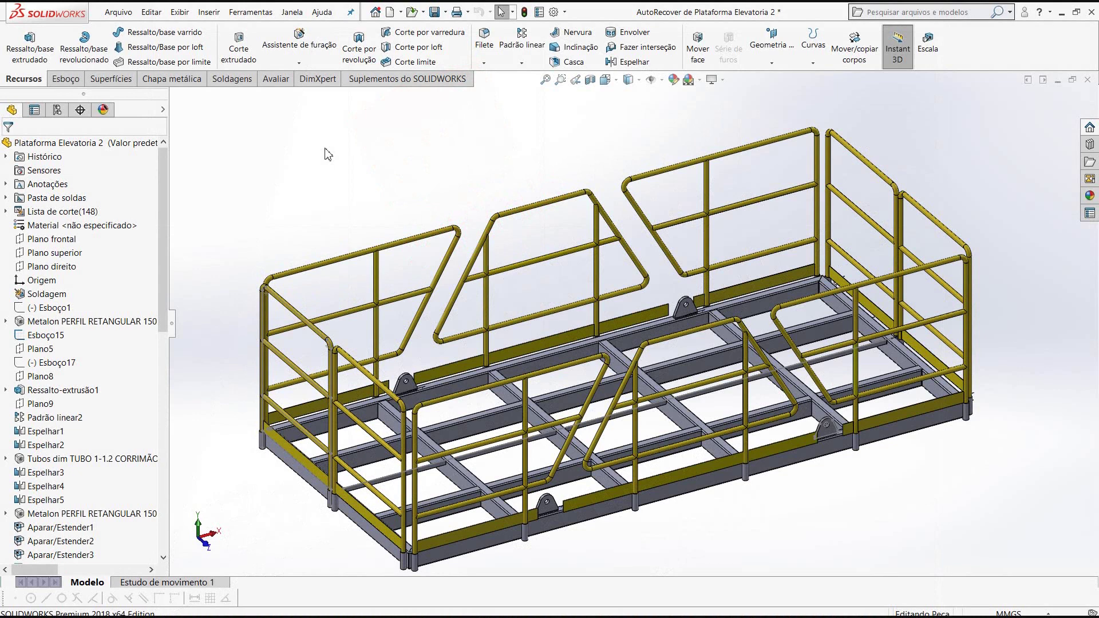
# Orbit, pan and zoom around the platform model to inspect it from several angles
pyautogui.scroll(-2, 662, 359)
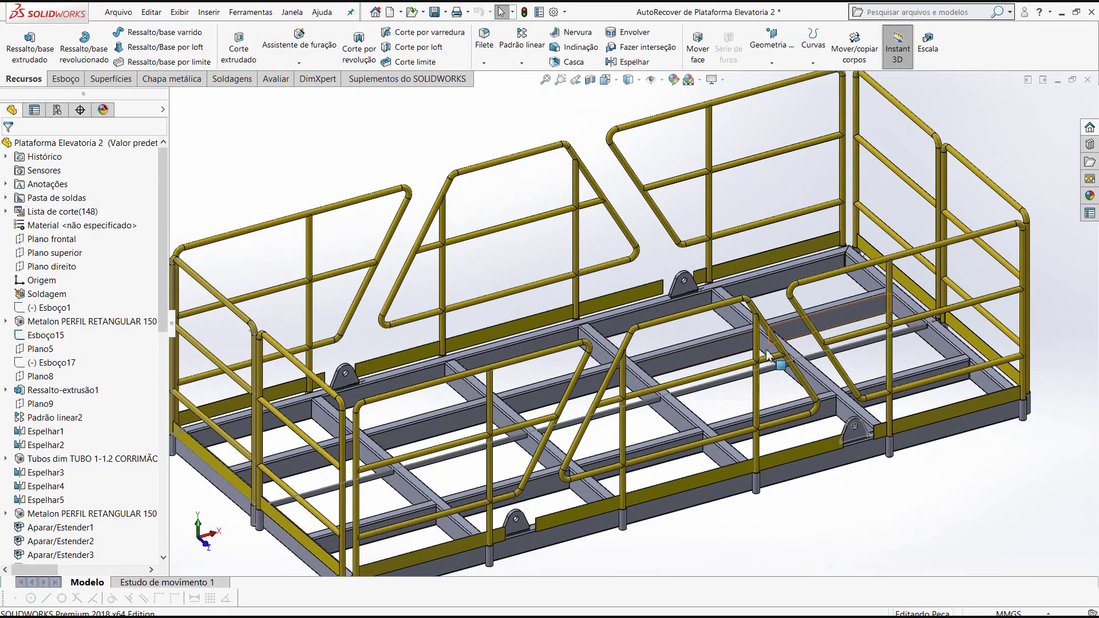
pyautogui.scroll(3, 767, 355)
pyautogui.moveTo(766, 354)
pyautogui.mouseDown(button='middle')
pyautogui.moveTo(766, 311)
pyautogui.moveTo(782, 377)
pyautogui.mouseUp(button='middle')
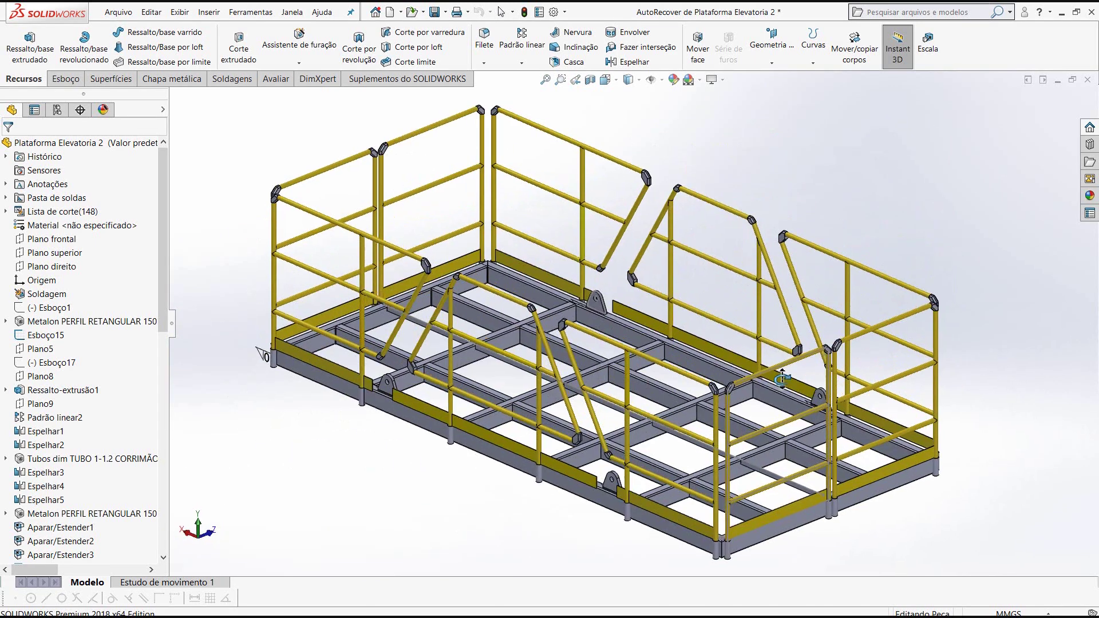
pyautogui.scroll(-2, 725, 358)
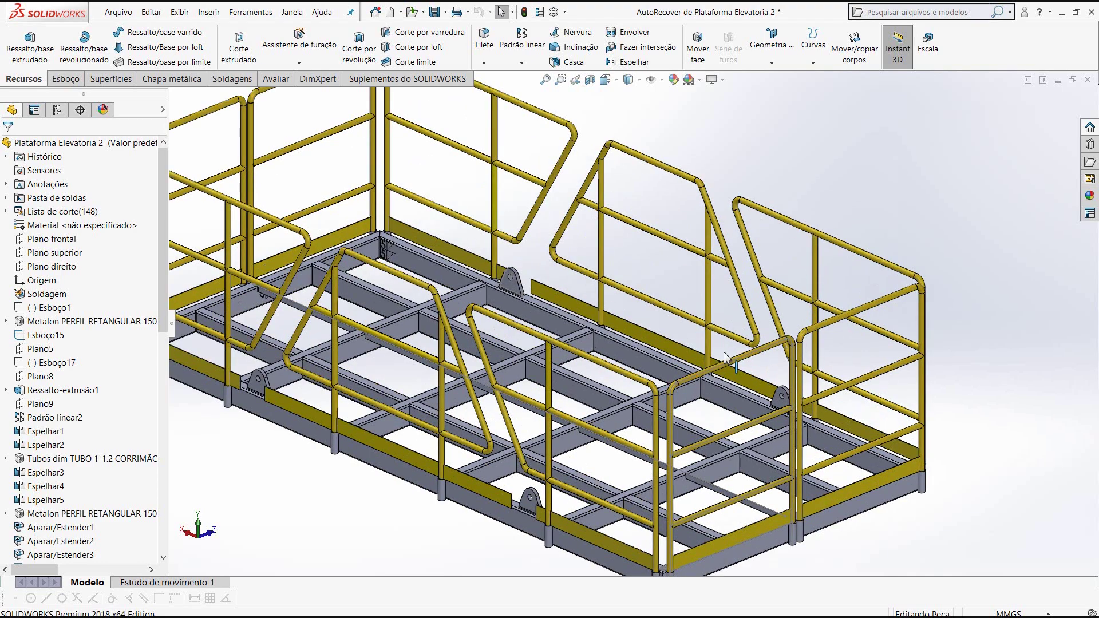
pyautogui.scroll(2, 725, 357)
pyautogui.moveTo(725, 358)
pyautogui.mouseDown(button='middle')
pyautogui.moveTo(727, 312)
pyautogui.moveTo(832, 295)
pyautogui.moveTo(809, 330)
pyautogui.moveTo(517, 296)
pyautogui.mouseUp(button='middle')
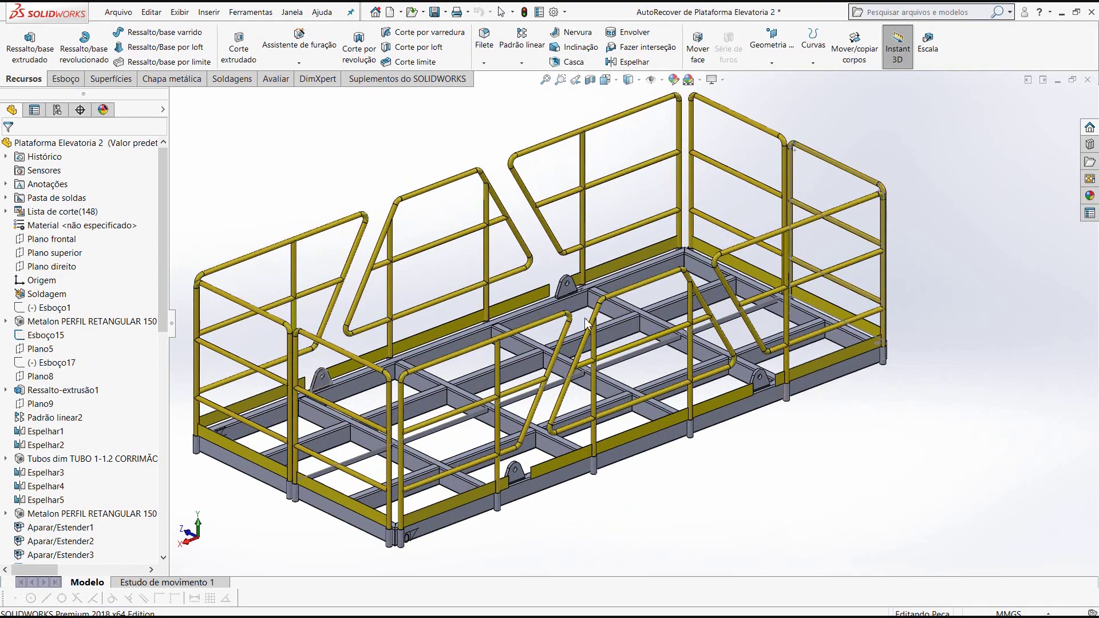
pyautogui.scroll(-2, 518, 296)
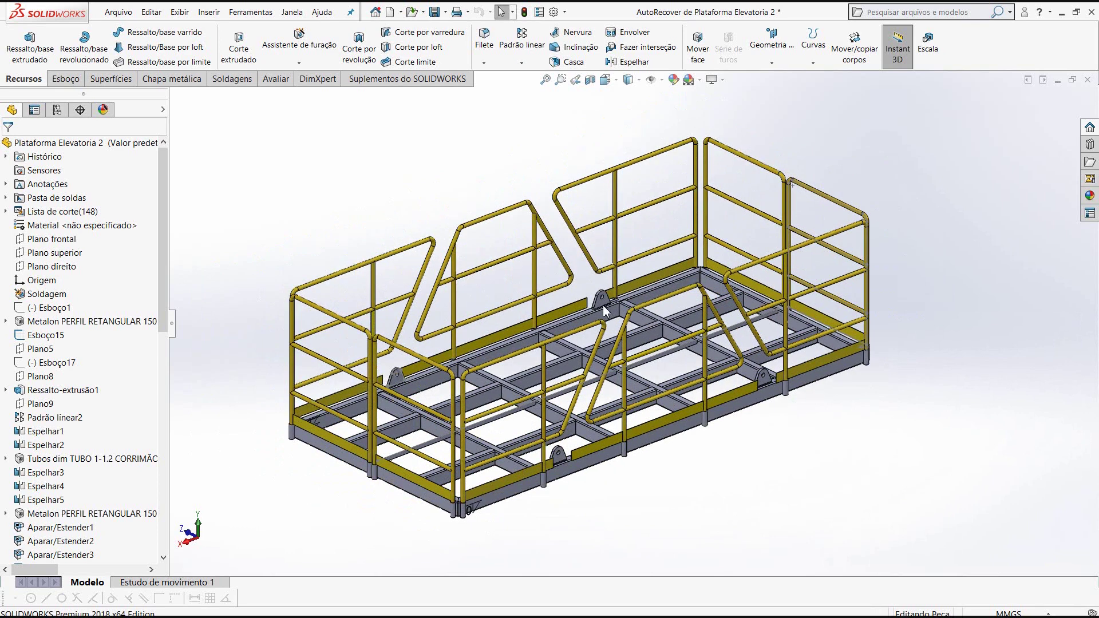
pyautogui.keyDown('ctrl'); pyautogui.moveTo(604, 309); pyautogui.dragTo(591, 312, button='middle'); pyautogui.keyUp('ctrl')
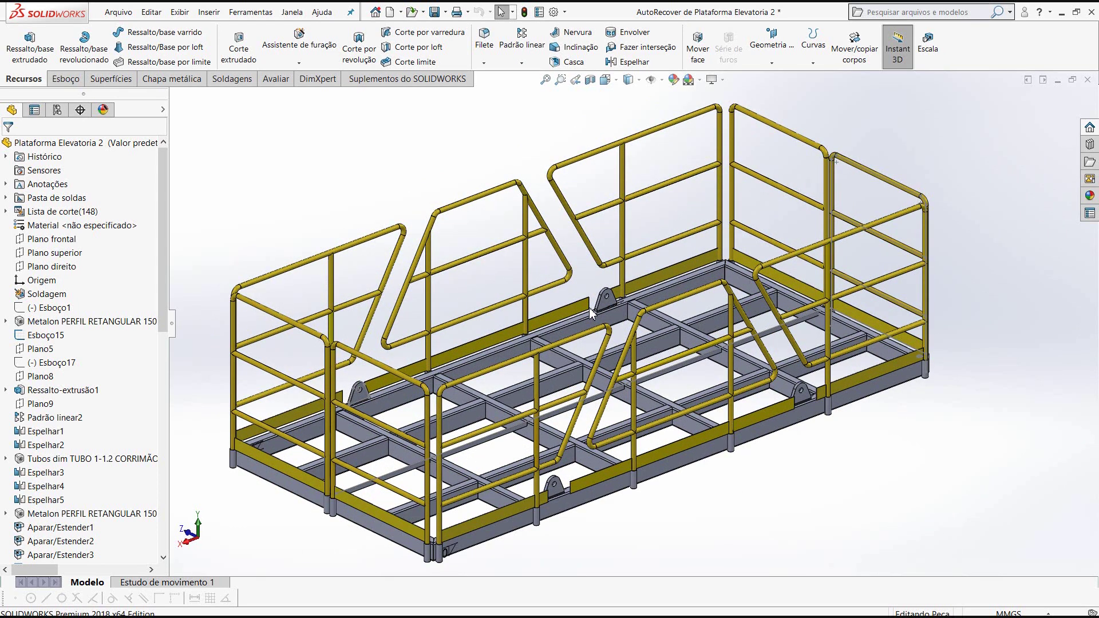
pyautogui.moveTo(658, 395)
pyautogui.mouseDown(button='middle')
pyautogui.moveTo(663, 469)
pyautogui.moveTo(647, 423)
pyautogui.moveTo(615, 492)
pyautogui.moveTo(570, 430)
pyautogui.moveTo(724, 343)
pyautogui.mouseUp(button='middle')
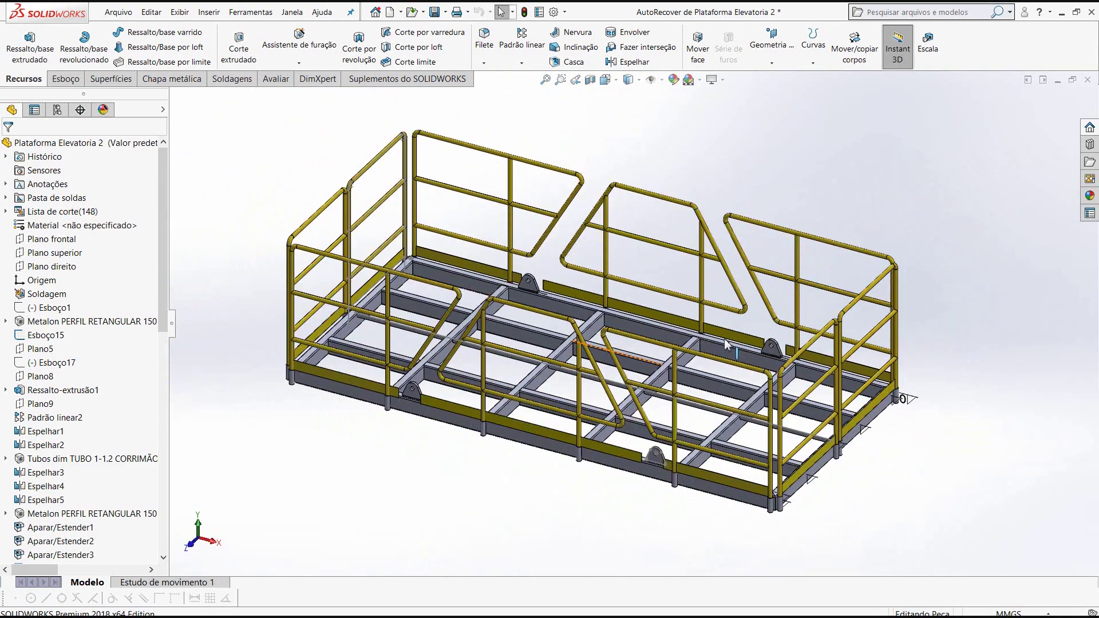
pyautogui.scroll(-3, 729, 342)
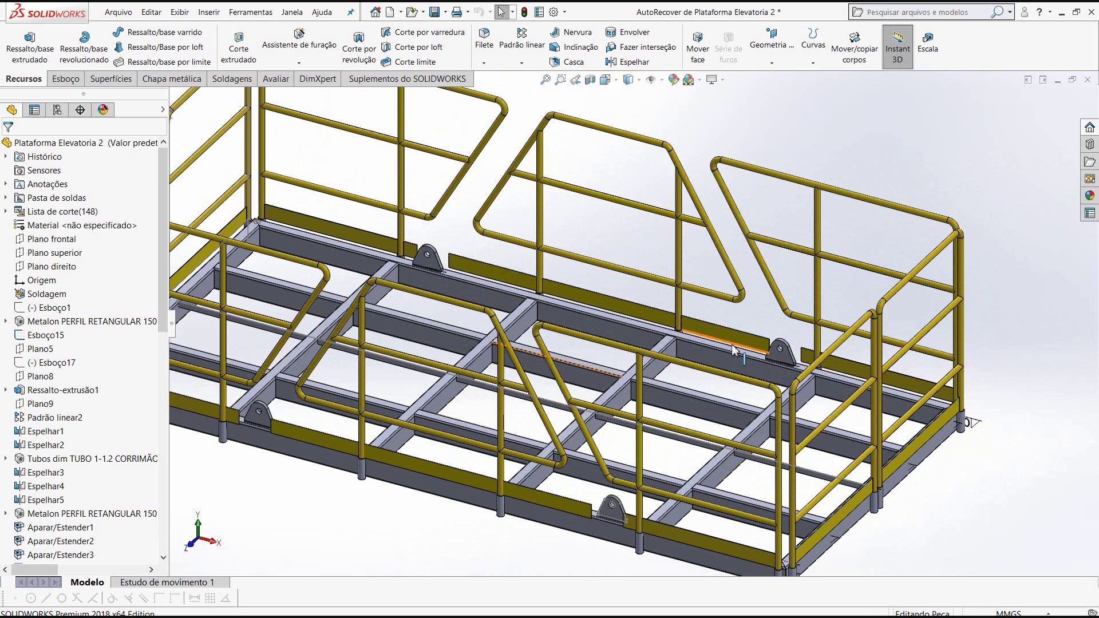
pyautogui.scroll(2, 726, 349)
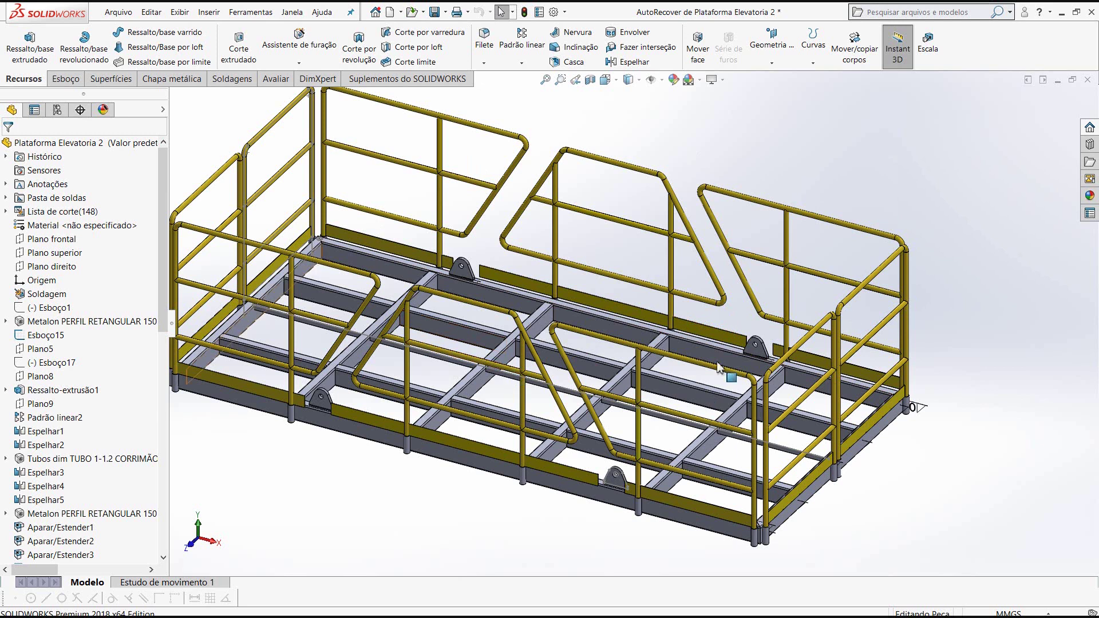
pyautogui.scroll(2, 563, 303)
pyautogui.scroll(-2, 562, 303)
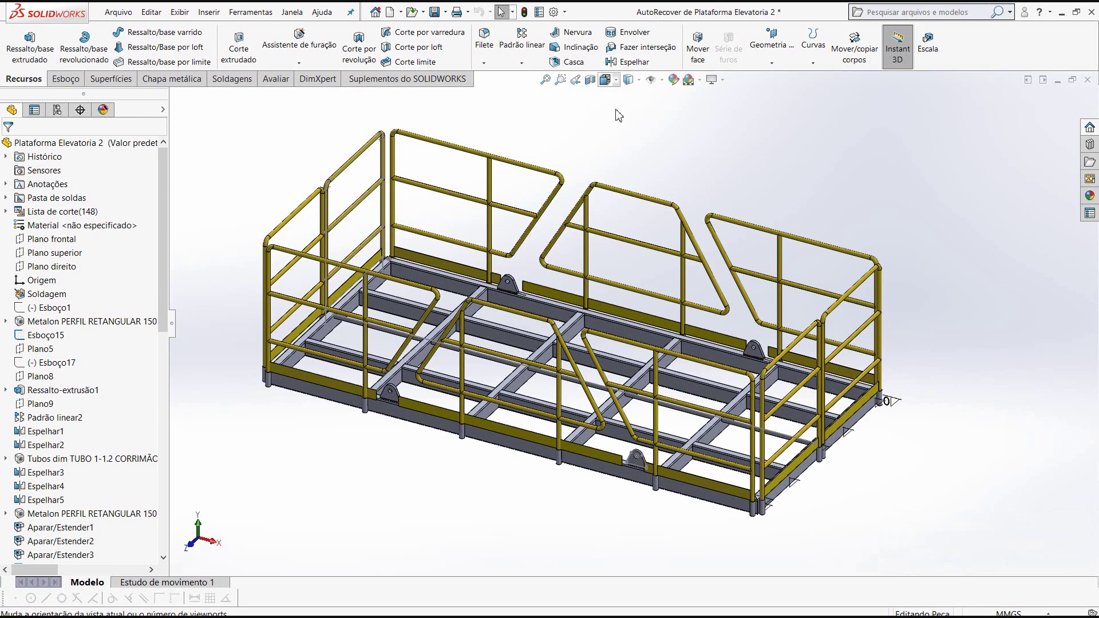
# Snap the platform to the Front view, then orbit back to an oblique angle near the corner post
pyautogui.click(605, 79)
pyautogui.click(624, 129)
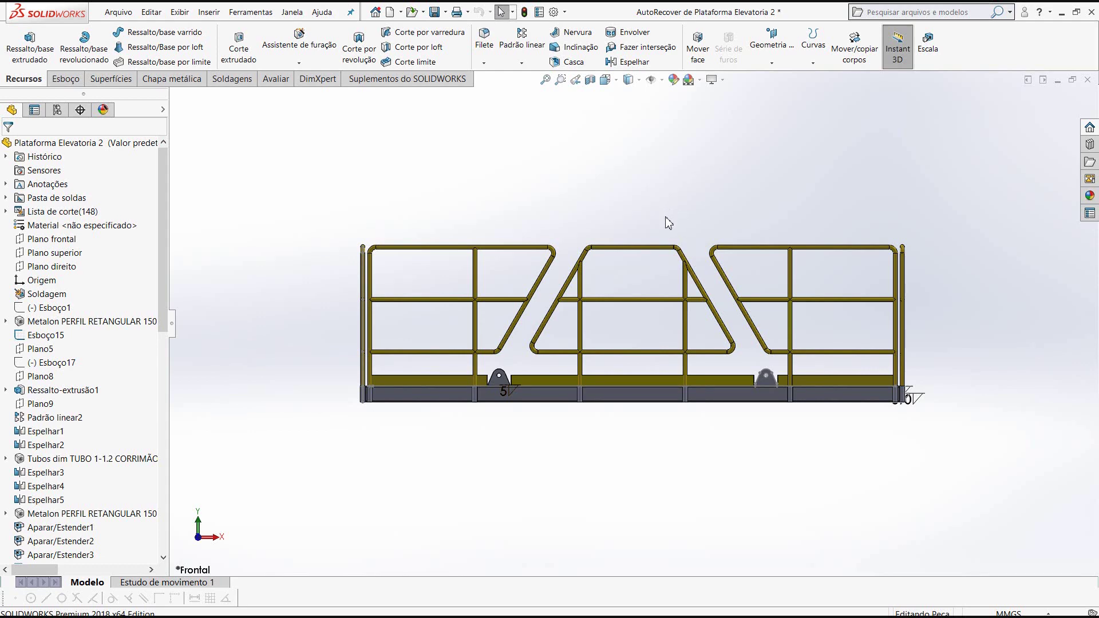
pyautogui.moveTo(653, 234); pyautogui.dragTo(613, 297, button='middle')
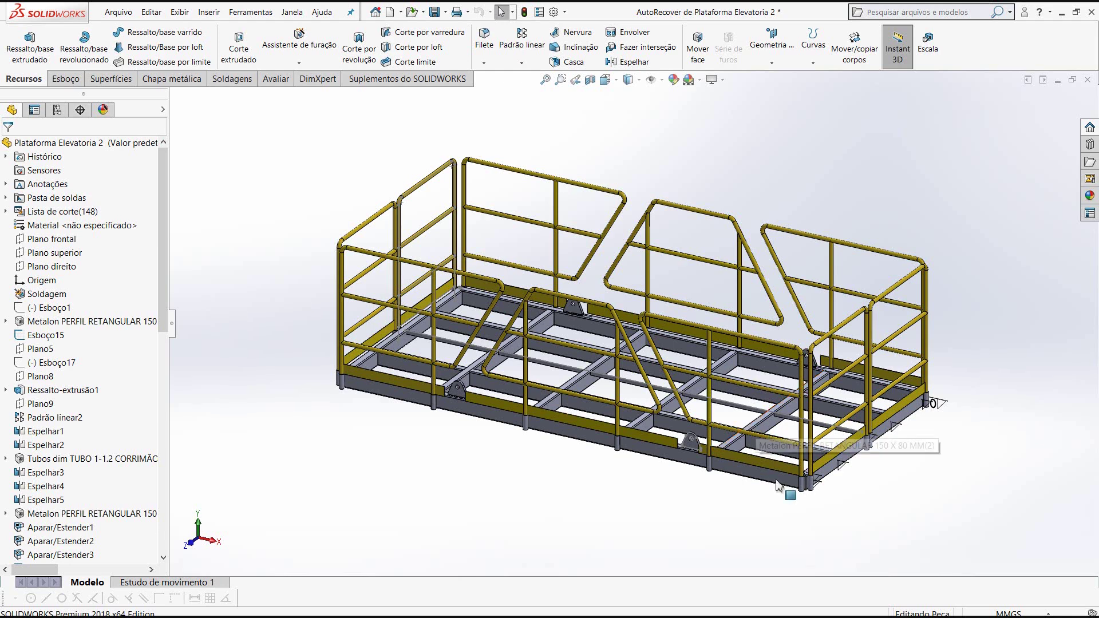
pyautogui.scroll(-3, 777, 485)
pyautogui.scroll(-3, 775, 409)
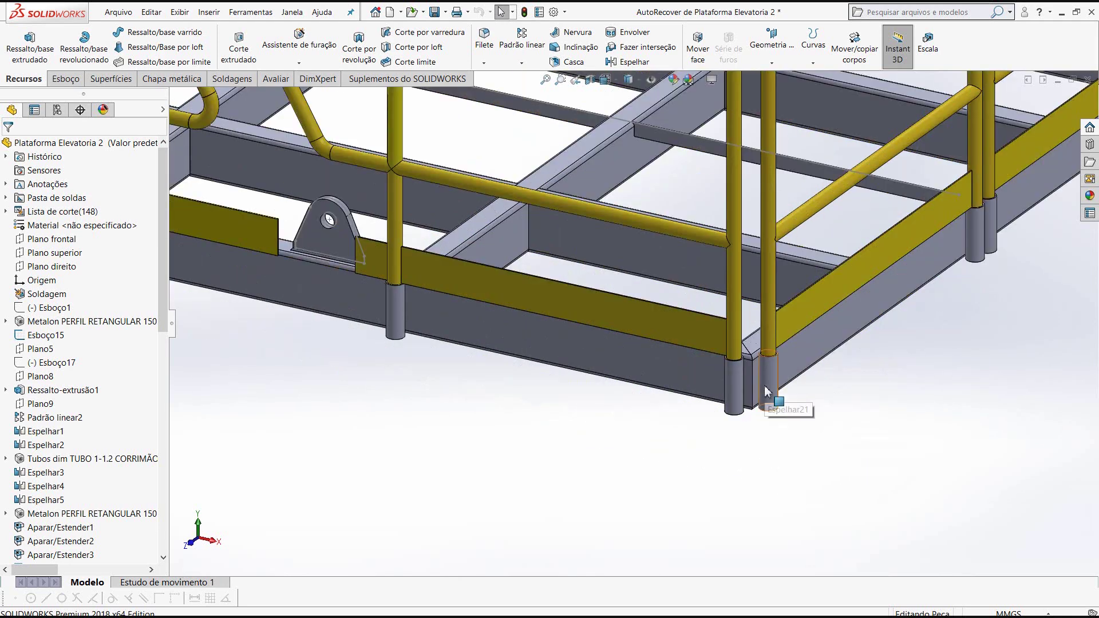
pyautogui.moveTo(775, 400)
pyautogui.mouseDown(button='middle')
pyautogui.moveTo(699, 504)
pyautogui.moveTo(657, 481)
pyautogui.mouseUp(button='middle')
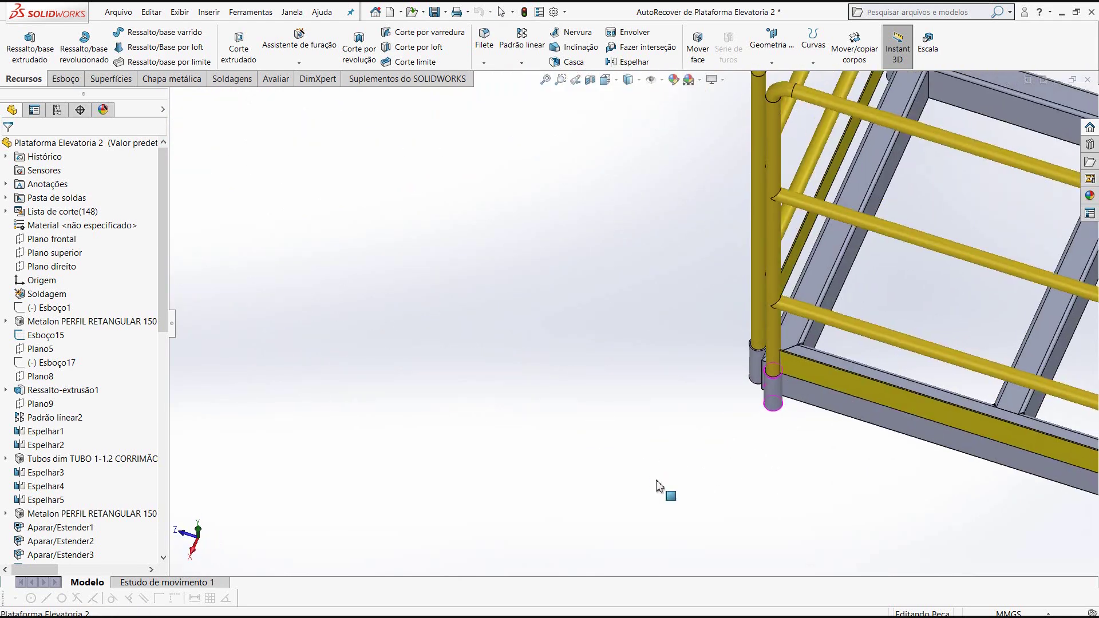
# Zoom and orbit to view the railings from the side and a higher isometric angle
pyautogui.scroll(4, 657, 486)
pyautogui.scroll(-3, 895, 375)
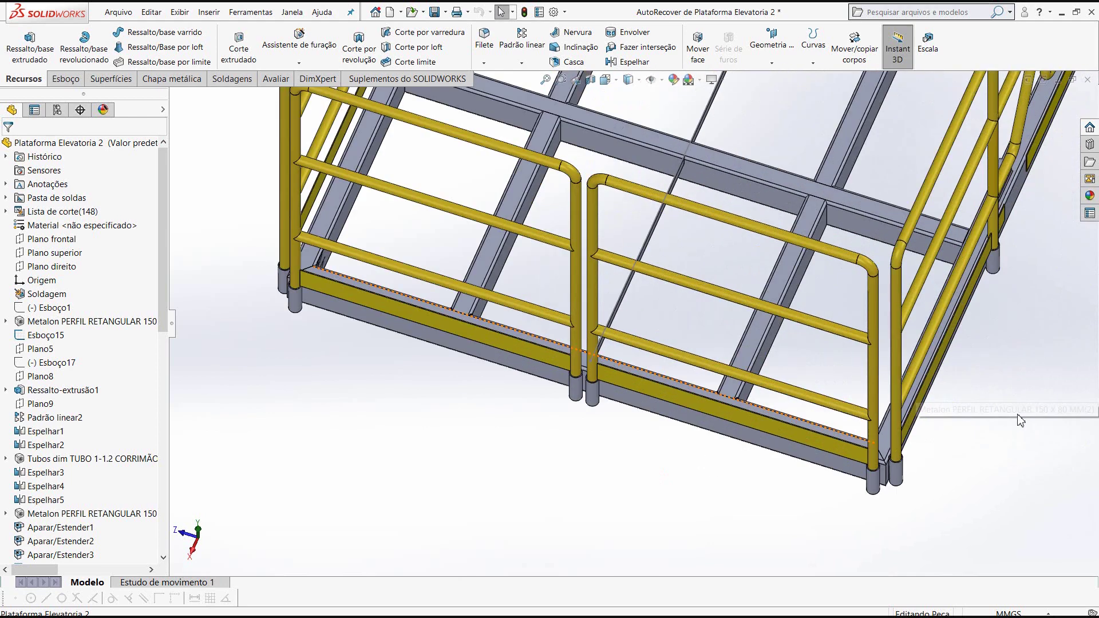
pyautogui.scroll(1, 882, 475)
pyautogui.scroll(2, 868, 456)
pyautogui.scroll(2, 868, 456)
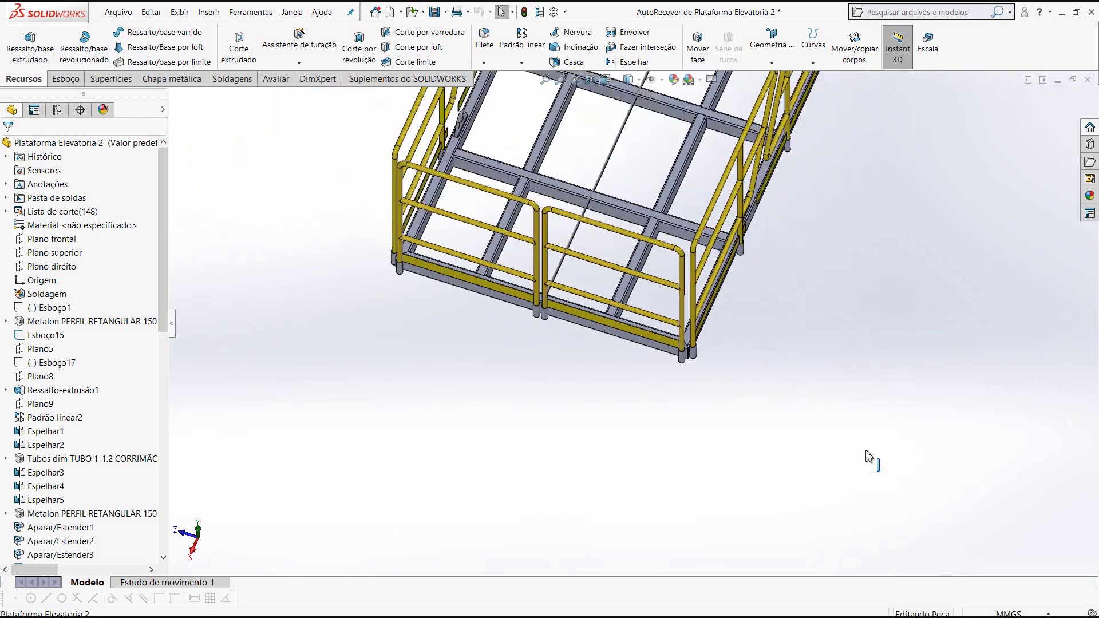
pyautogui.scroll(1, 842, 444)
pyautogui.moveTo(843, 443)
pyautogui.mouseDown(button='middle')
pyautogui.moveTo(790, 287)
pyautogui.moveTo(812, 265)
pyautogui.moveTo(736, 254)
pyautogui.mouseUp(button='middle')
pyautogui.scroll(-2, 681, 177)
pyautogui.scroll(-1, 680, 177)
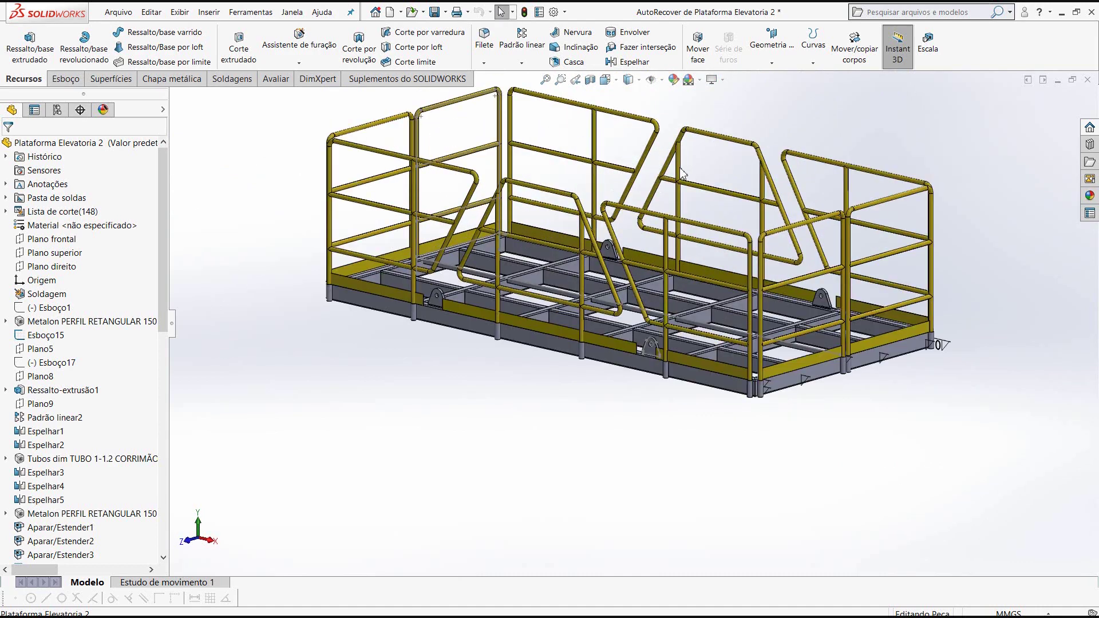
pyautogui.moveTo(681, 178); pyautogui.dragTo(722, 157, button='middle')
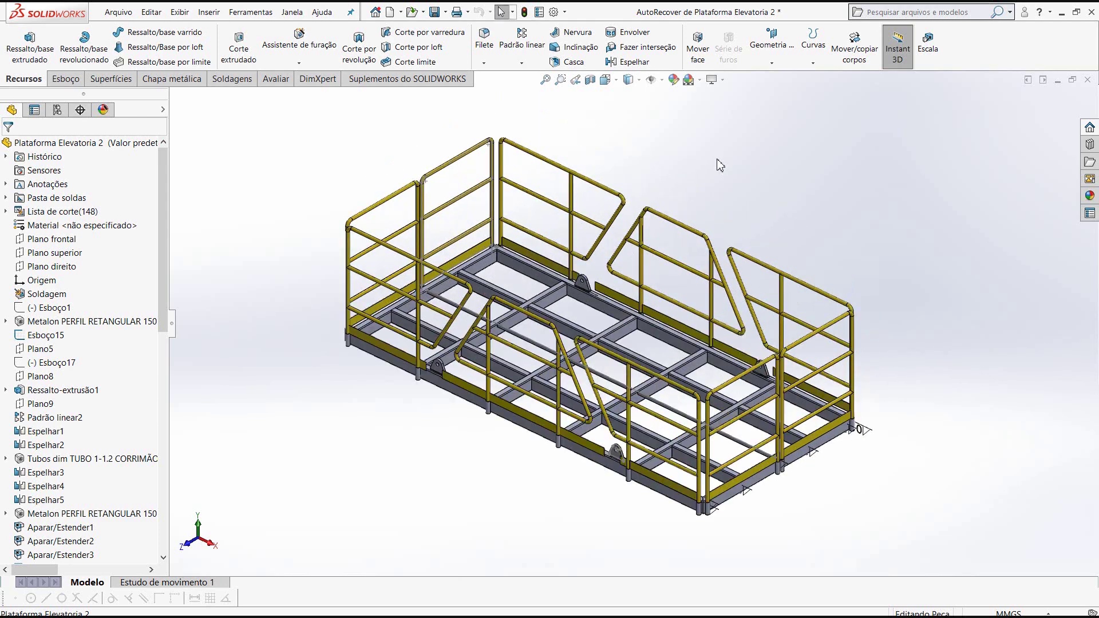
# Bring up the Folha1 drawing sheet from the Janela menu and zoom around its views
pyautogui.click(289, 14)
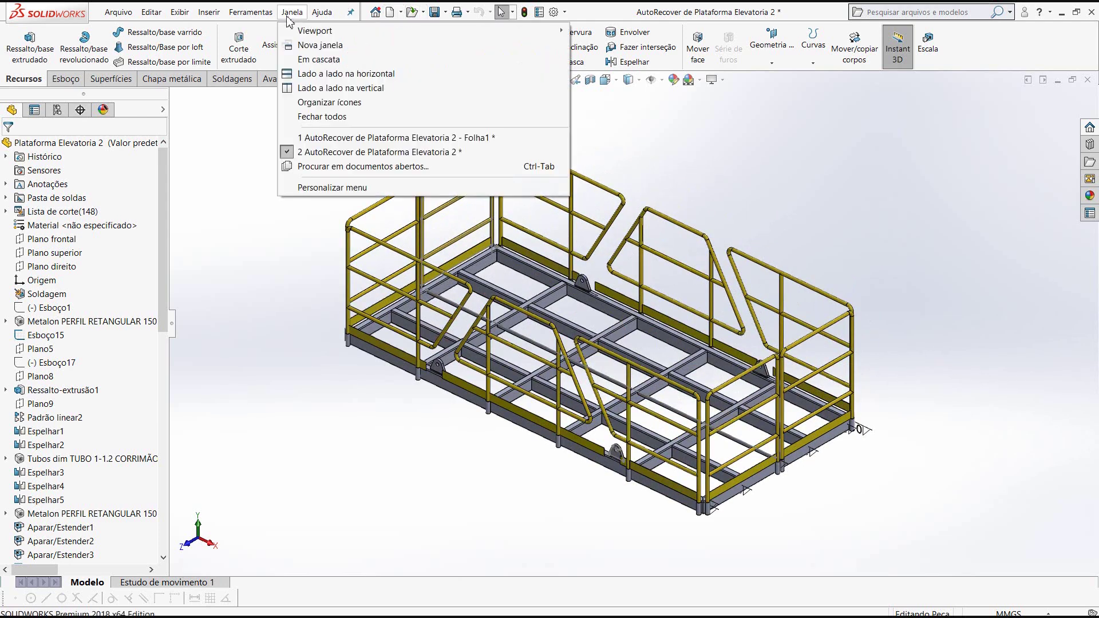
pyautogui.click(321, 138)
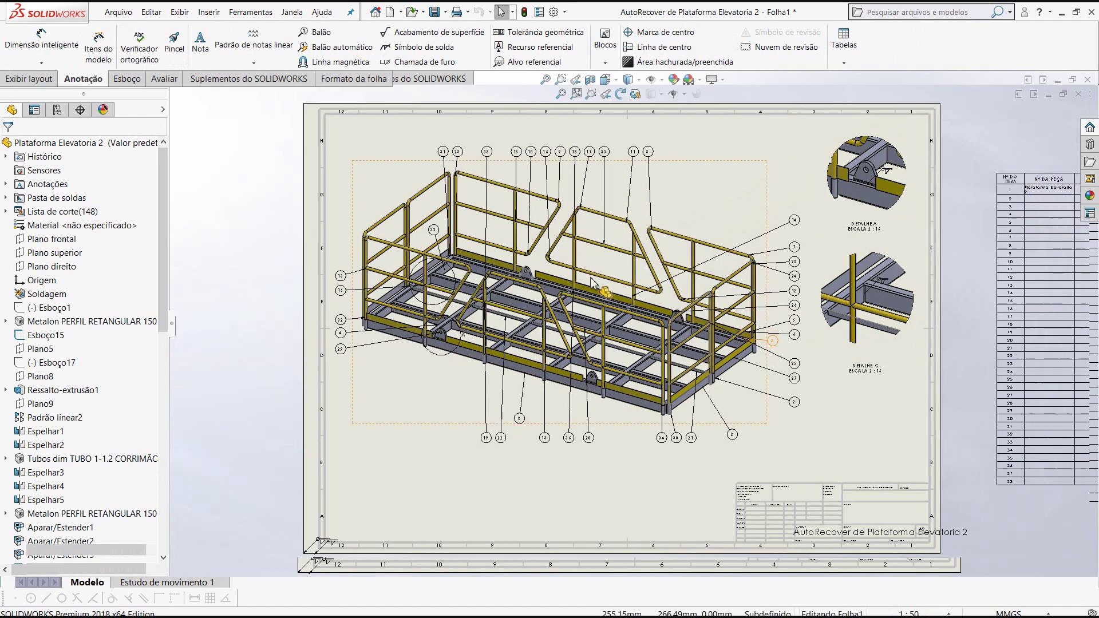
pyautogui.scroll(-3, 593, 285)
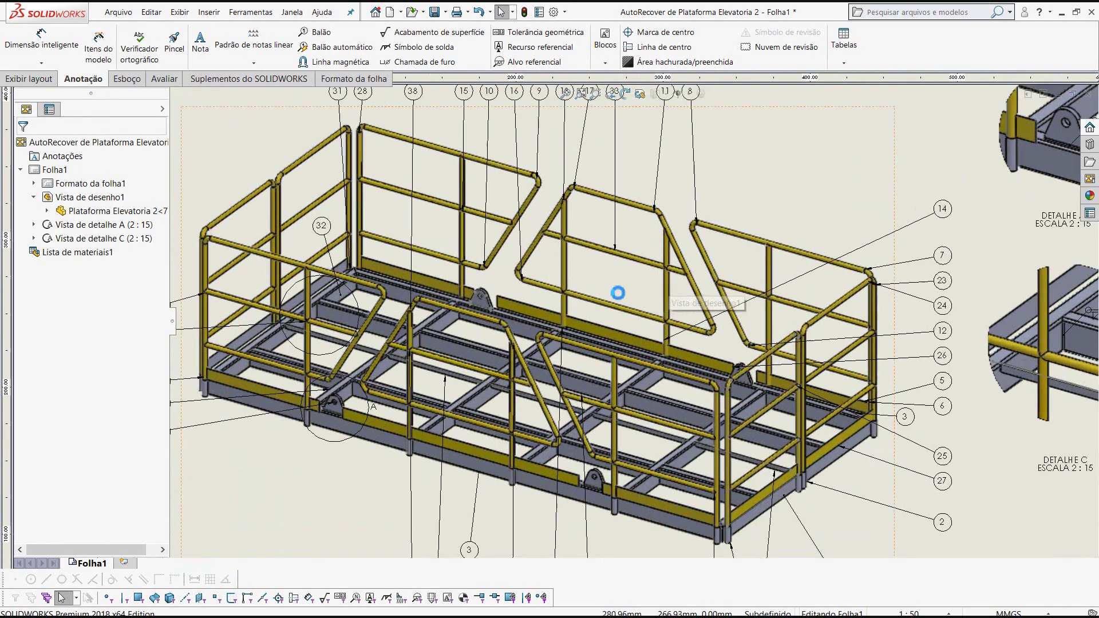
pyautogui.scroll(1, 578, 303)
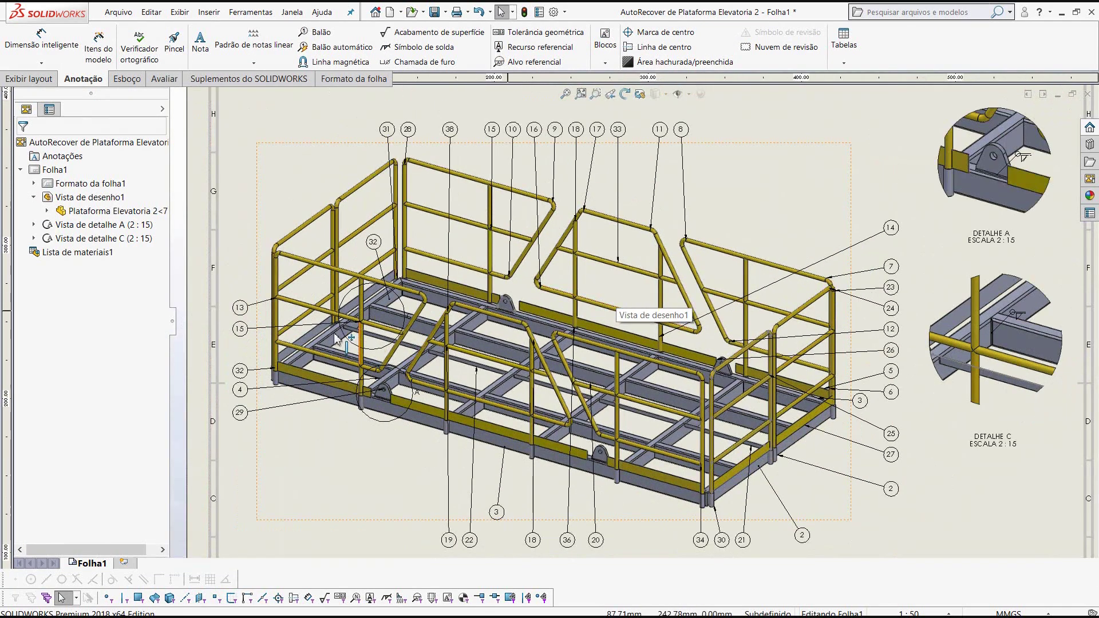
pyautogui.scroll(-2, 436, 329)
pyautogui.scroll(-2, 449, 323)
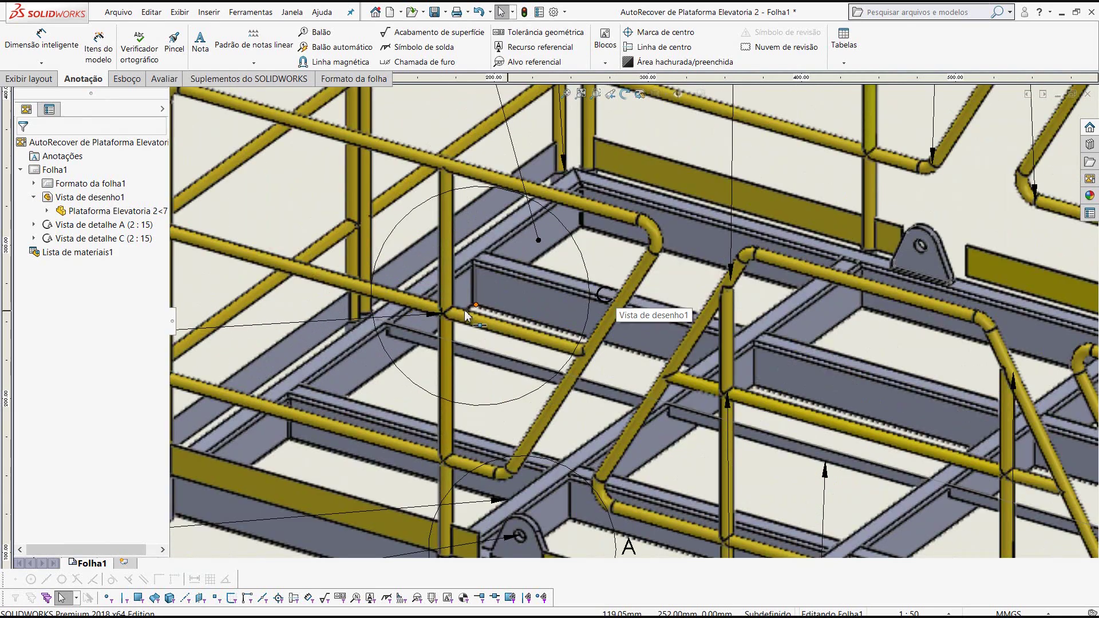
pyautogui.scroll(-1, 463, 316)
pyautogui.scroll(-2, 490, 297)
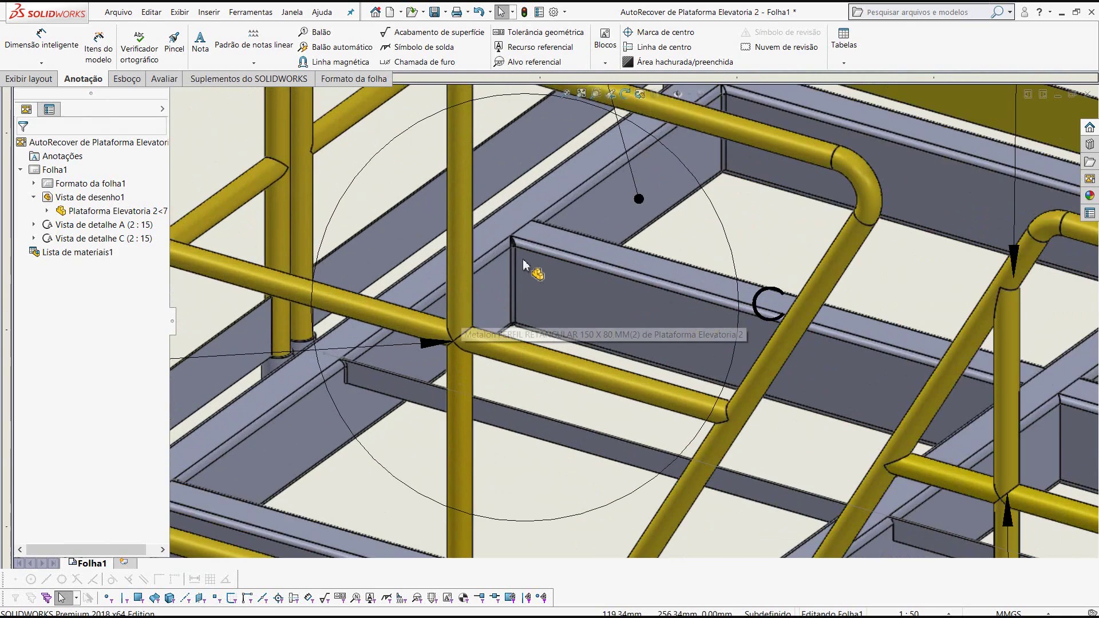
pyautogui.scroll(1, 525, 285)
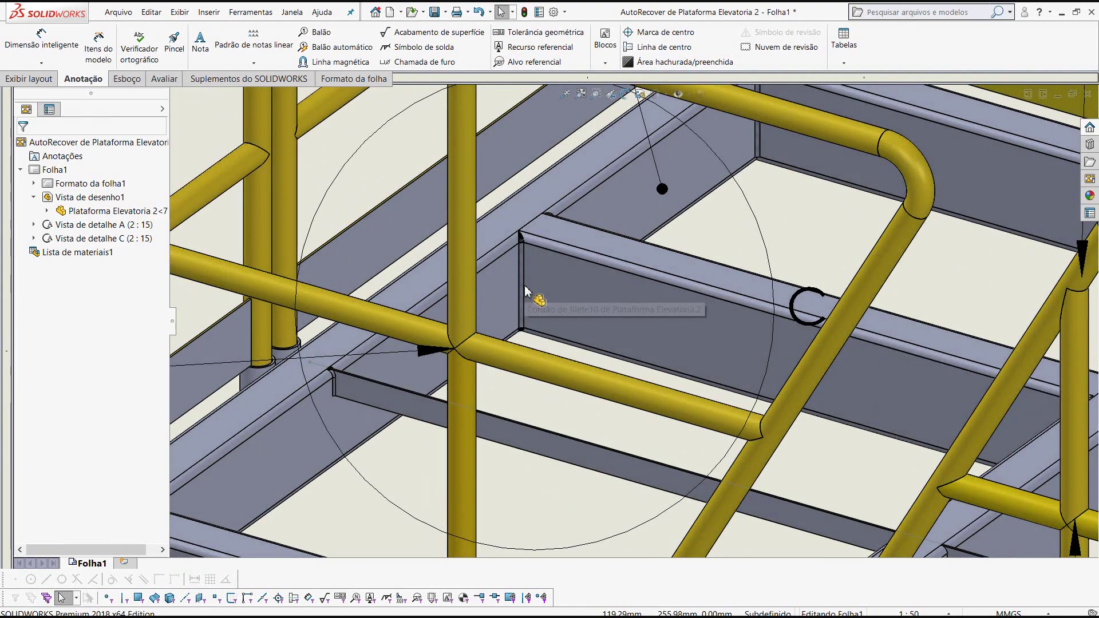
pyautogui.scroll(2, 524, 285)
pyautogui.scroll(1, 525, 286)
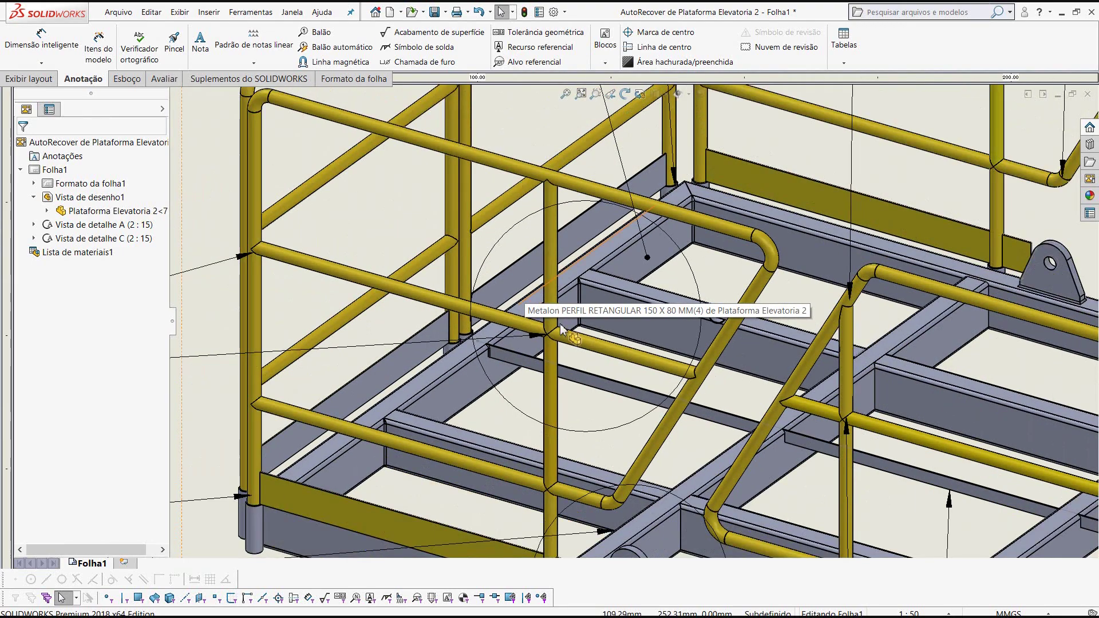
pyautogui.scroll(1, 554, 323)
pyautogui.scroll(2, 554, 323)
pyautogui.scroll(1, 553, 322)
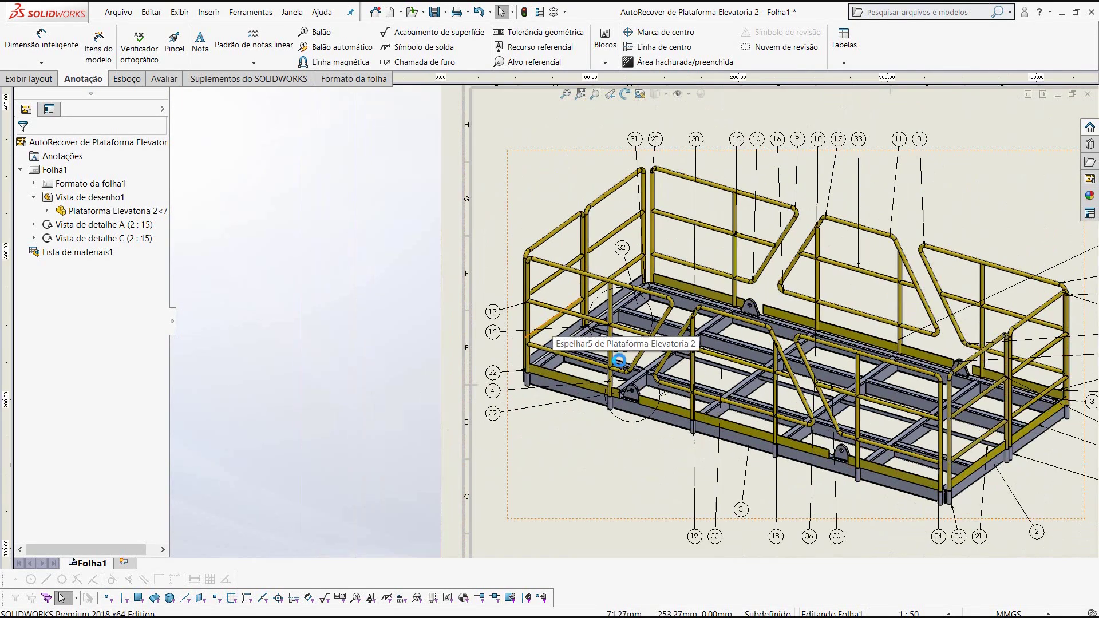
pyautogui.scroll(2, 608, 366)
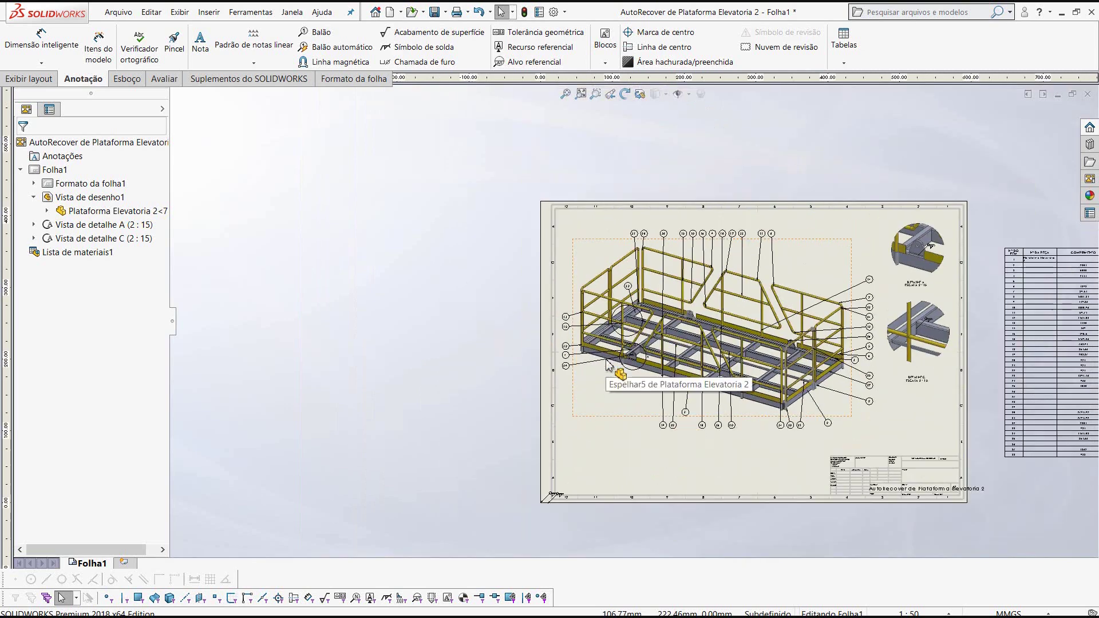
pyautogui.scroll(-1, 595, 372)
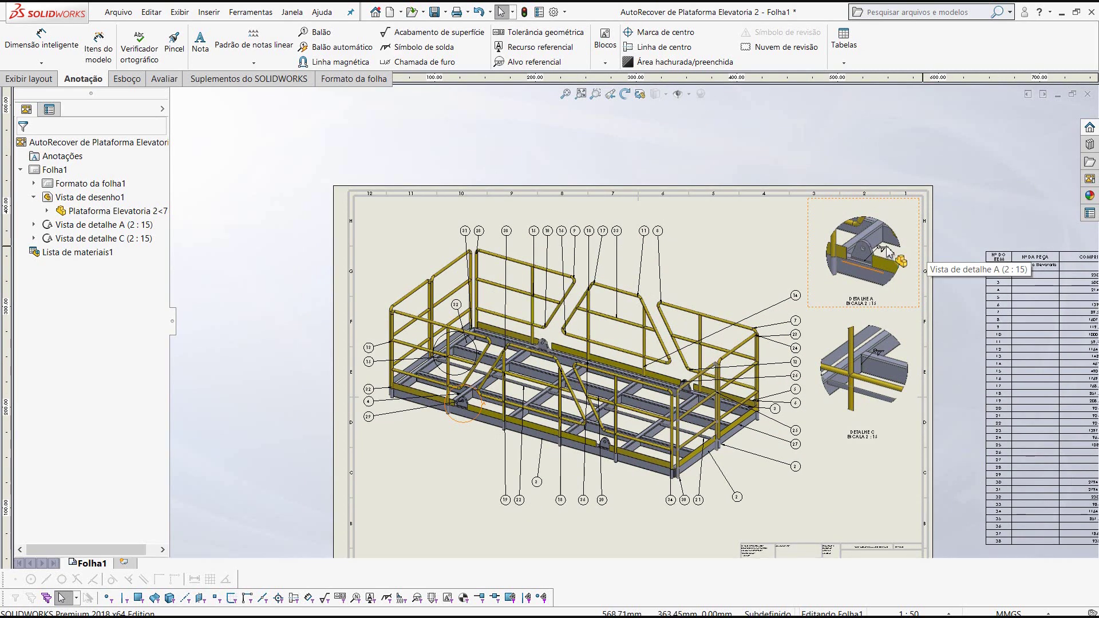
pyautogui.scroll(-5, 885, 252)
pyautogui.scroll(-1, 885, 260)
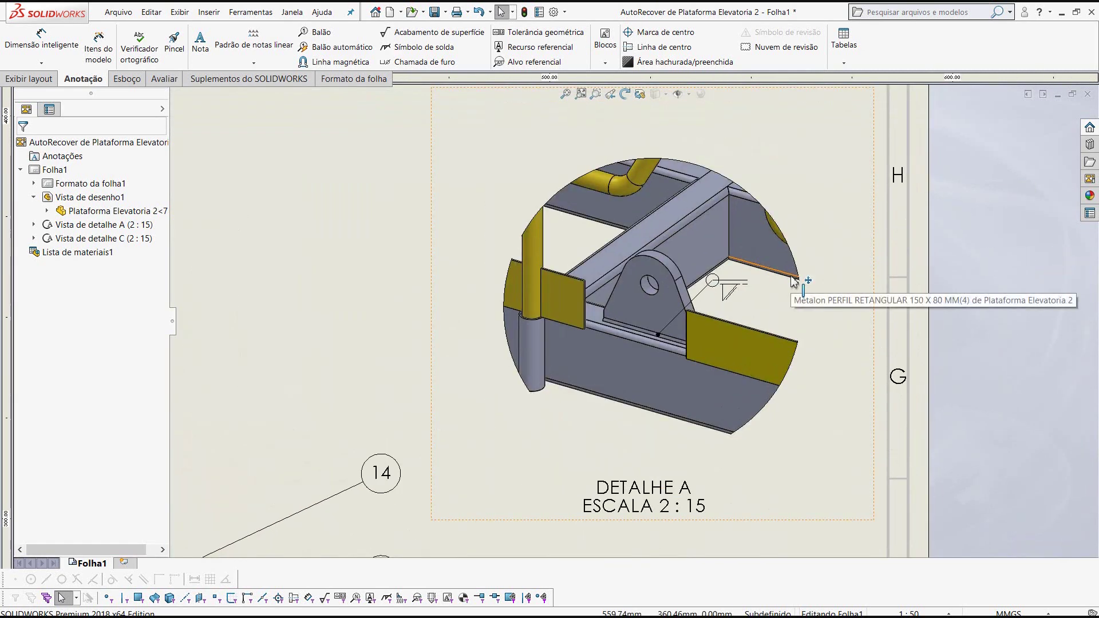
pyautogui.scroll(2, 674, 364)
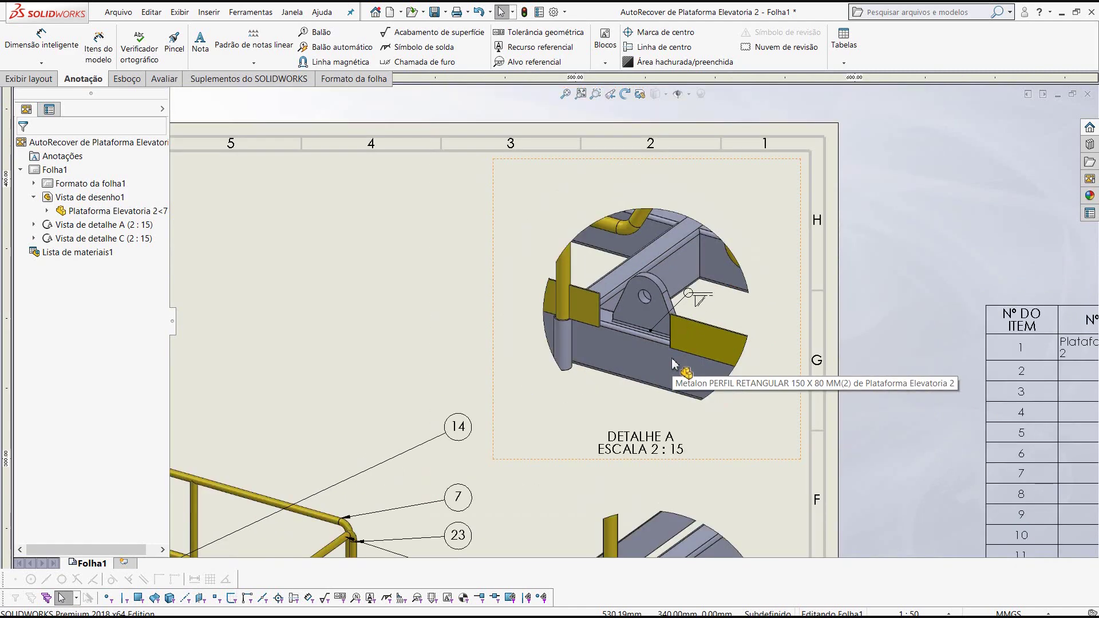
pyautogui.scroll(3, 674, 364)
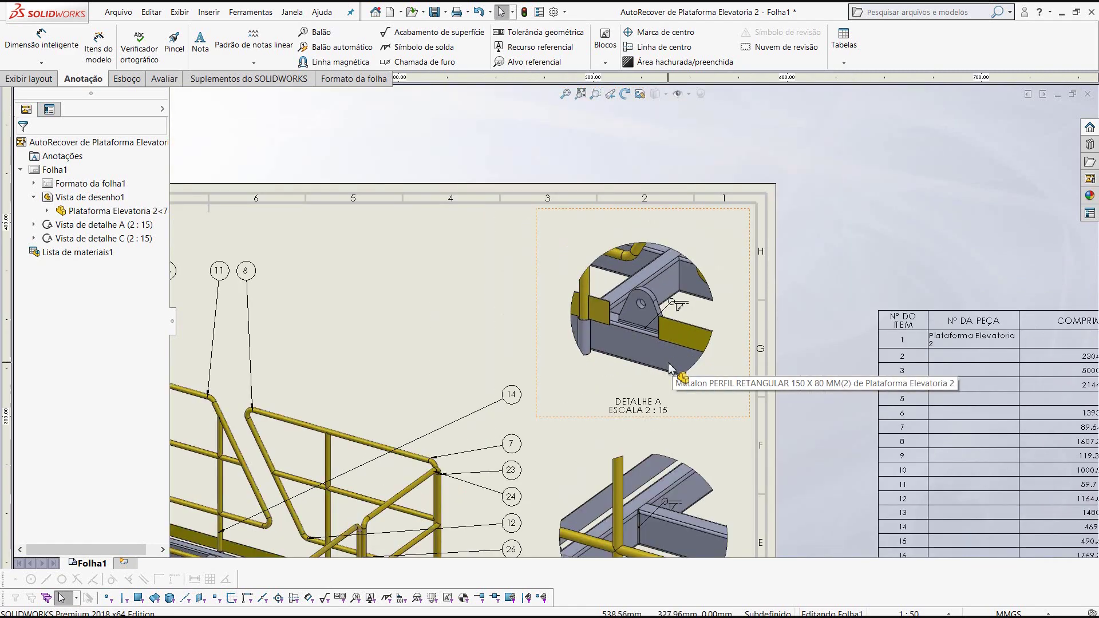
pyautogui.scroll(-2, 635, 549)
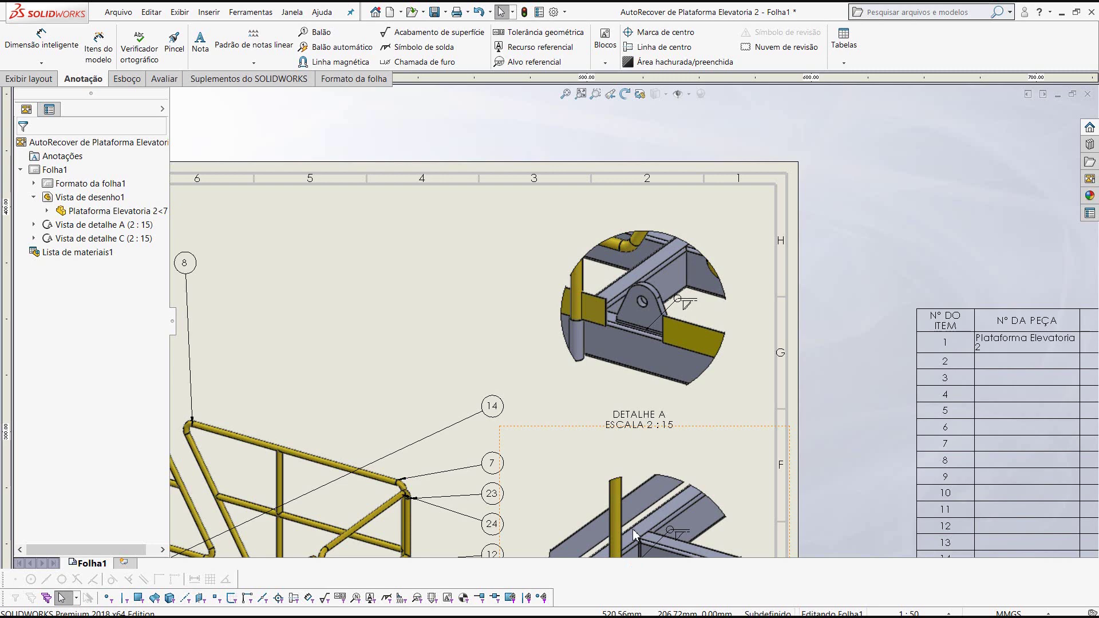
pyautogui.scroll(3, 629, 518)
pyautogui.scroll(-1, 630, 518)
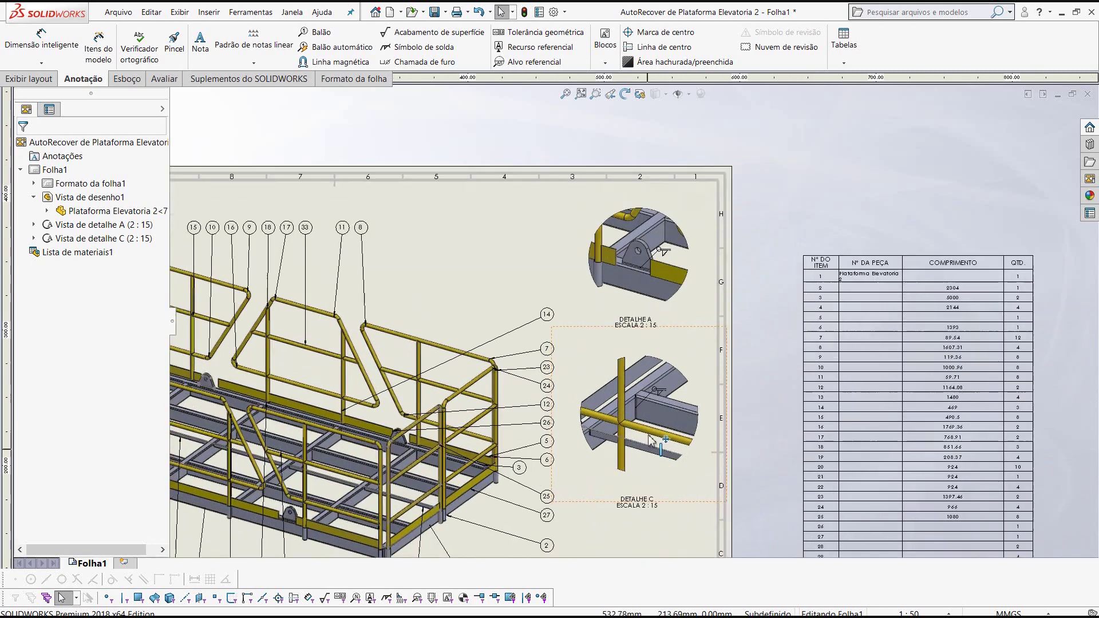
pyautogui.scroll(-2, 641, 458)
pyautogui.scroll(-2, 650, 422)
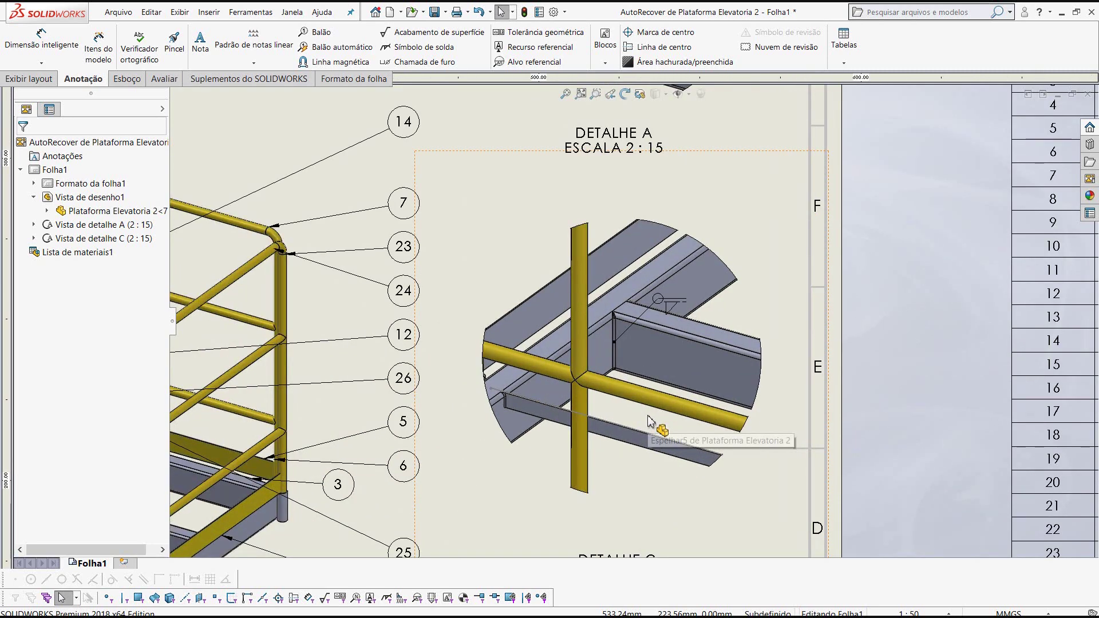
pyautogui.scroll(1, 644, 427)
pyautogui.scroll(1, 636, 432)
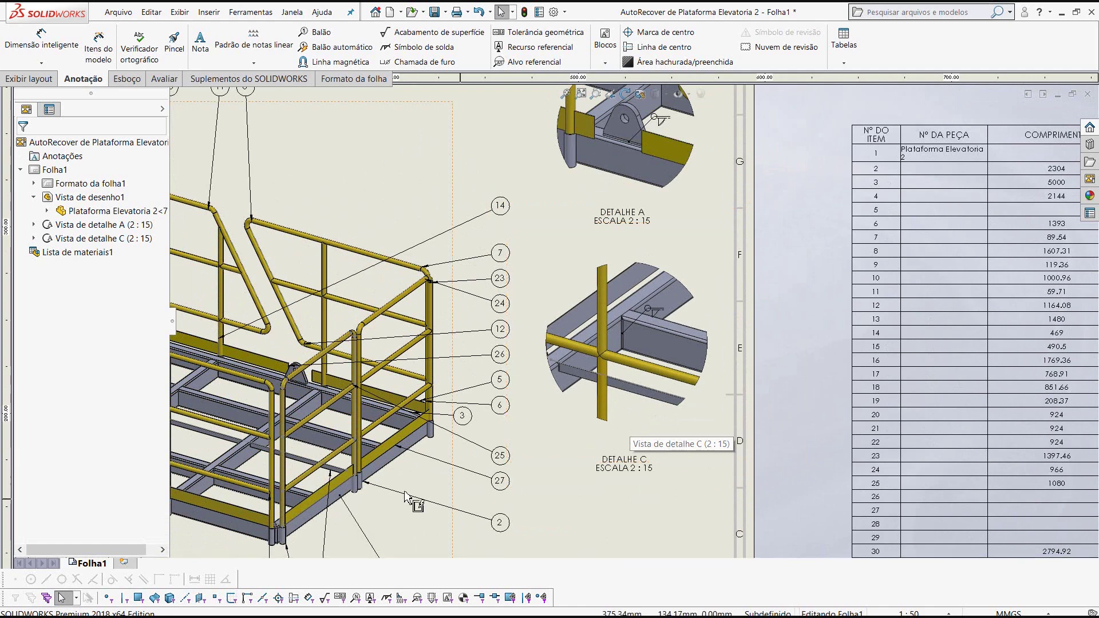
pyautogui.scroll(2, 405, 497)
pyautogui.scroll(-1, 523, 457)
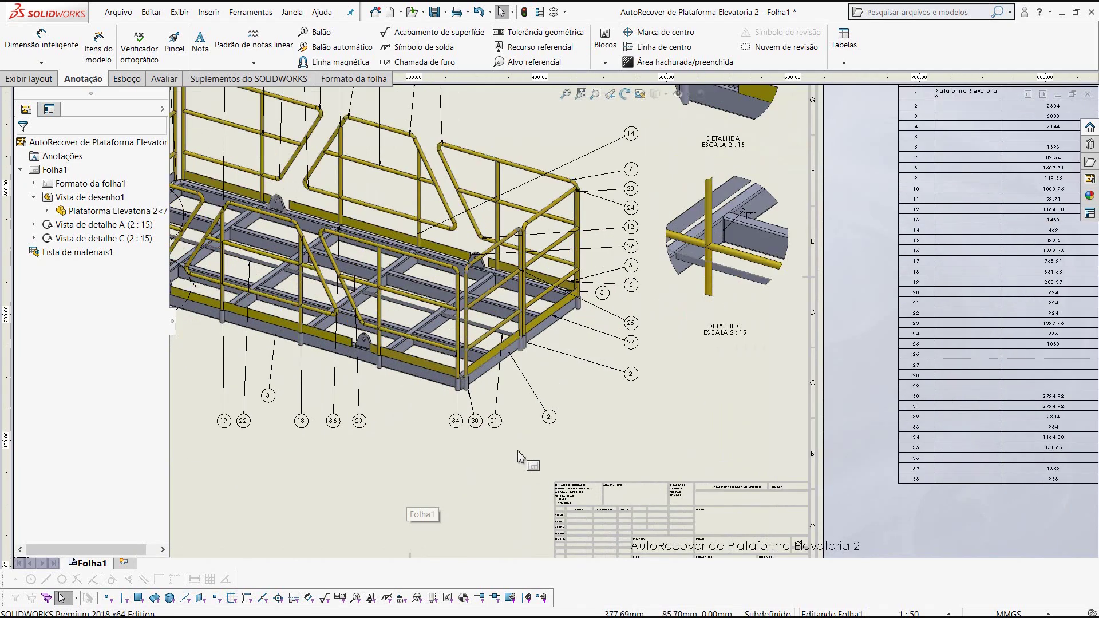
pyautogui.scroll(-1, 547, 405)
pyautogui.scroll(-1, 567, 395)
pyautogui.scroll(-1, 585, 395)
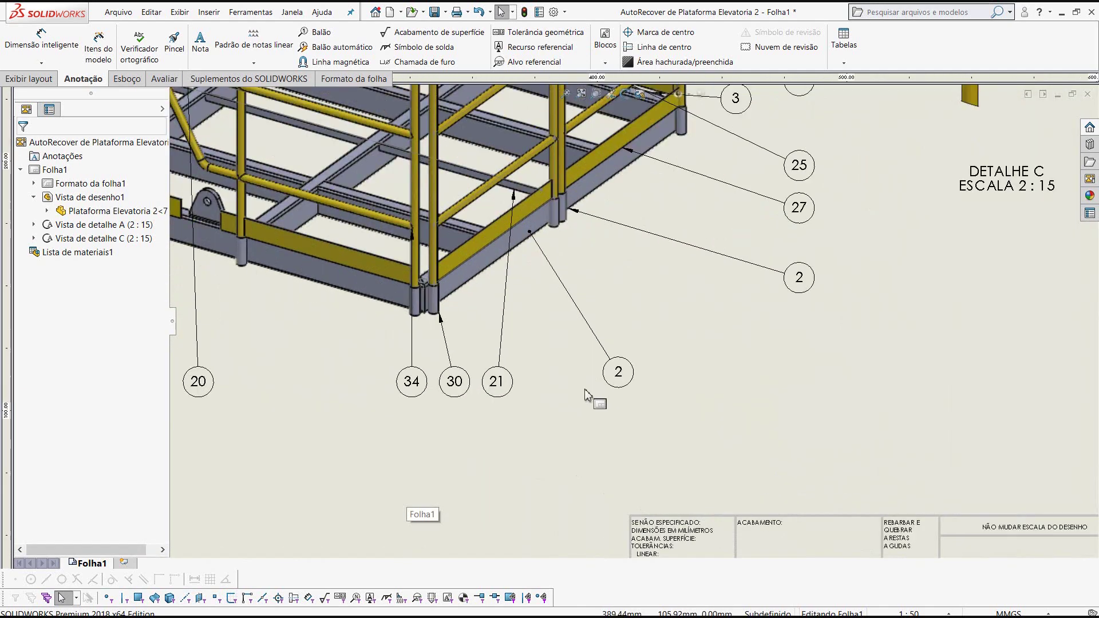
pyautogui.scroll(1, 585, 395)
pyautogui.scroll(1, 652, 360)
pyautogui.scroll(2, 652, 361)
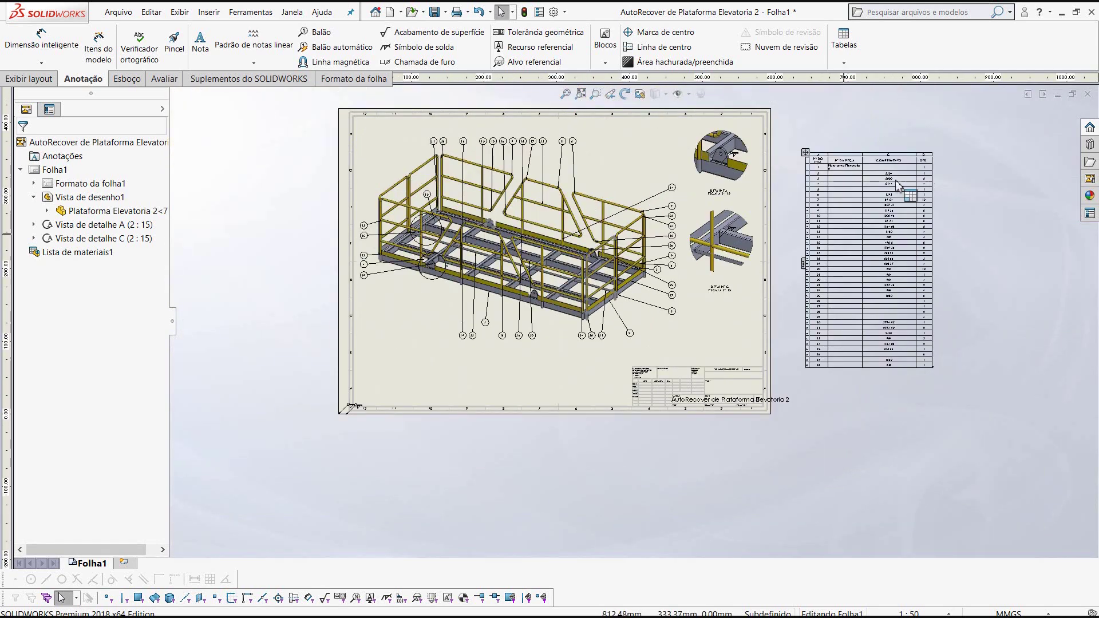
pyautogui.scroll(-3, 898, 184)
pyautogui.scroll(-1, 834, 235)
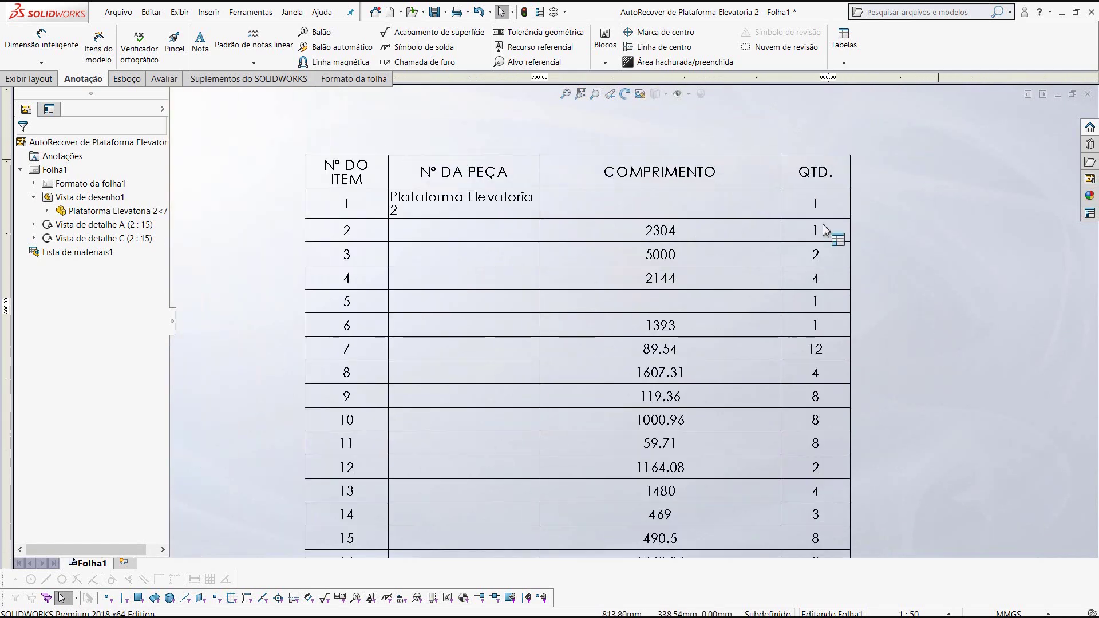
pyautogui.scroll(-1, 568, 171)
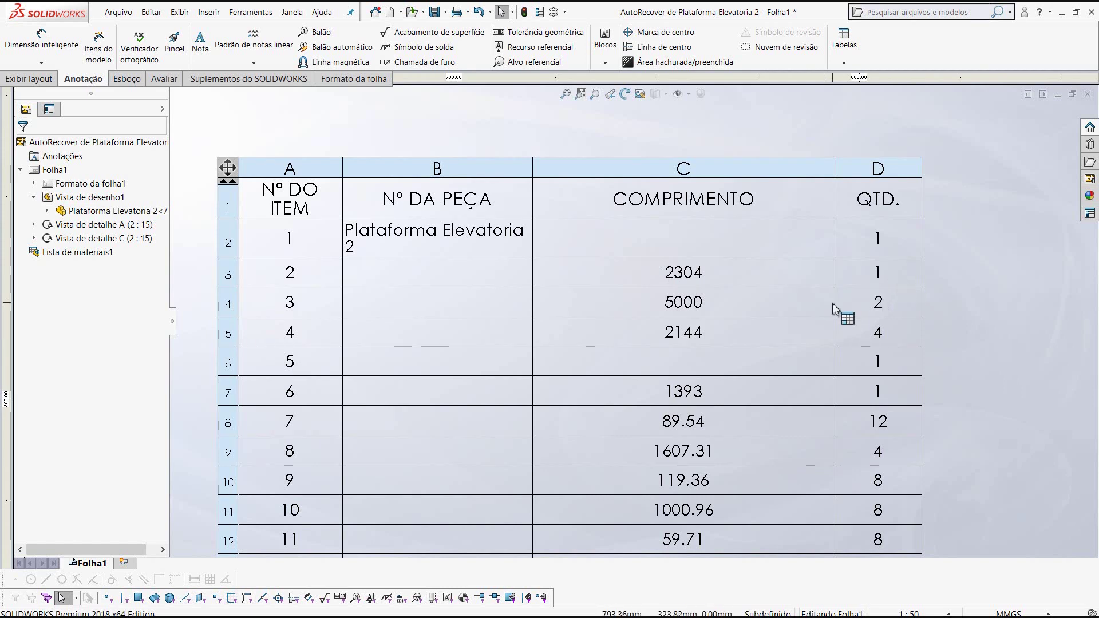
pyautogui.scroll(1, 834, 309)
pyautogui.scroll(1, 748, 274)
pyautogui.scroll(1, 748, 276)
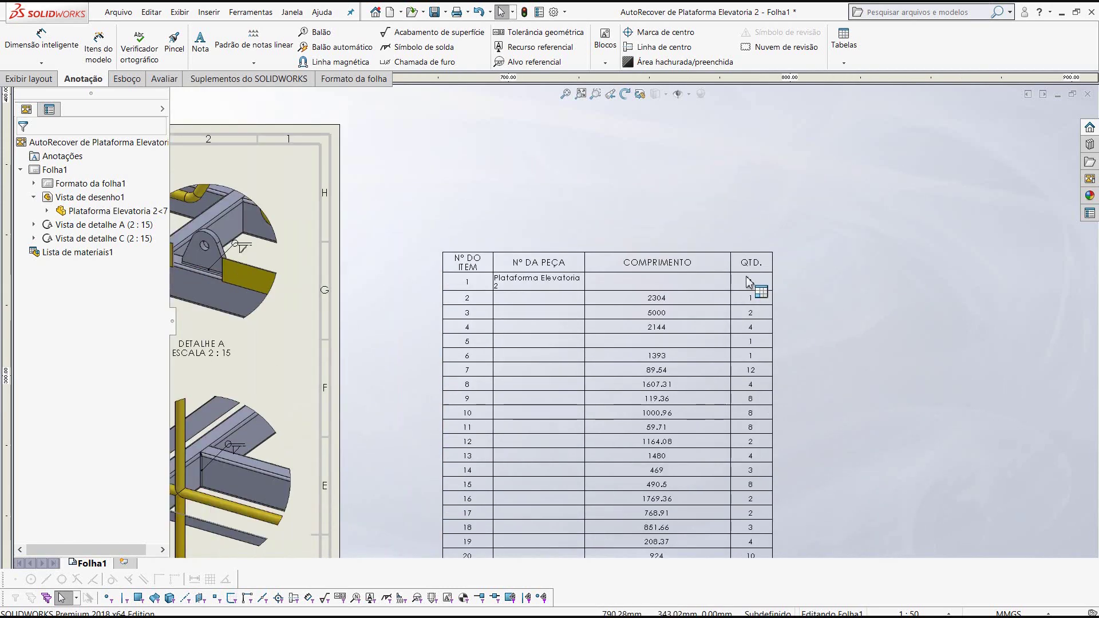
pyautogui.scroll(1, 750, 283)
pyautogui.scroll(2, 750, 286)
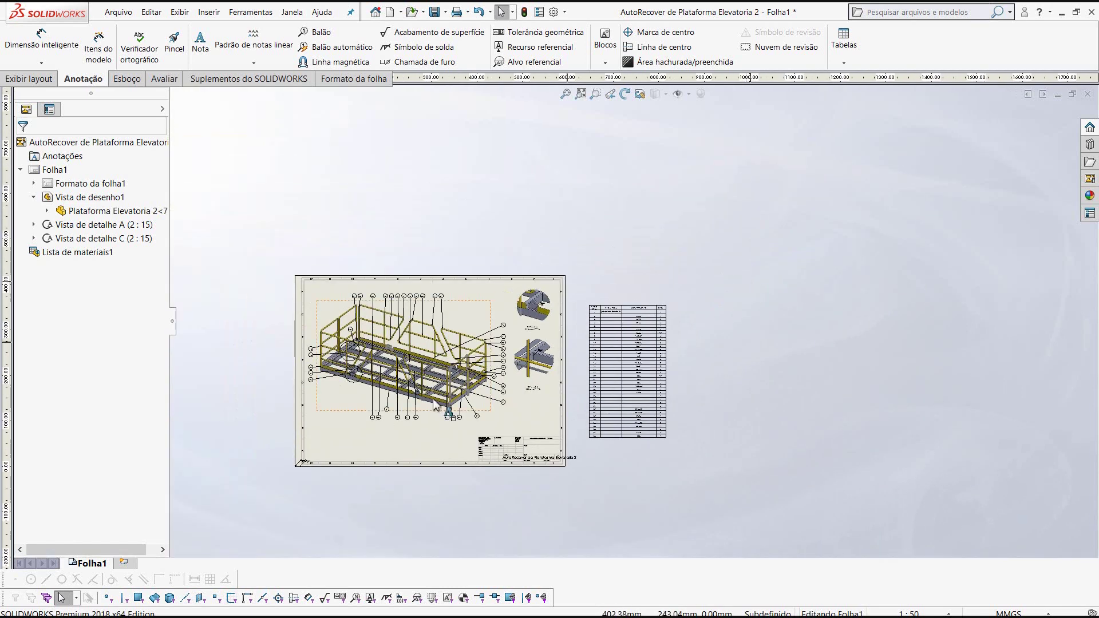
pyautogui.scroll(-2, 434, 404)
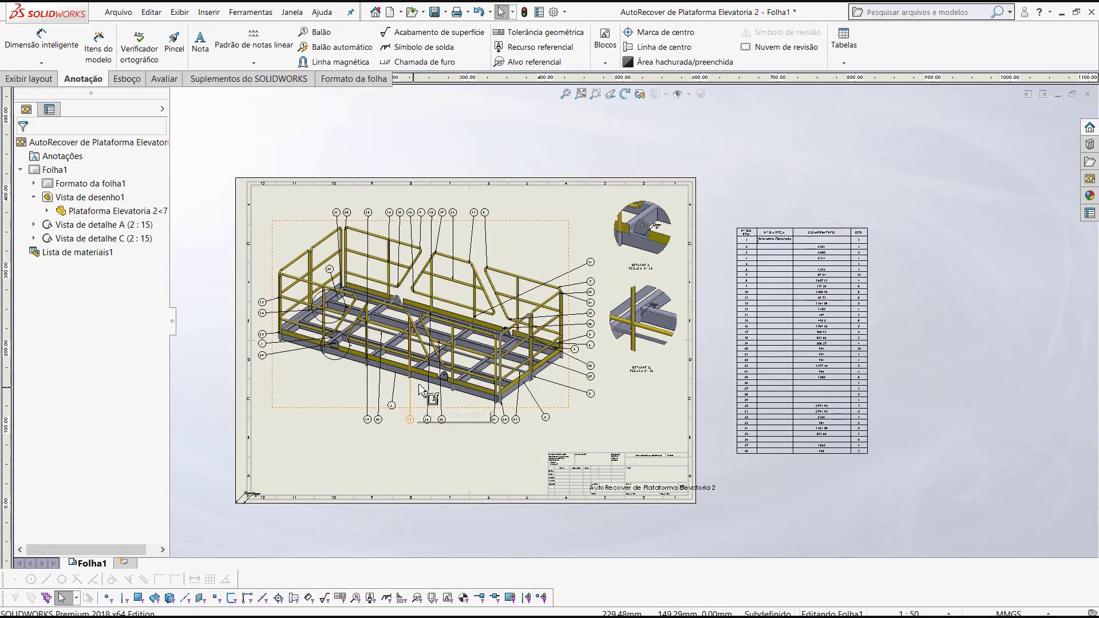
pyautogui.scroll(-1, 449, 380)
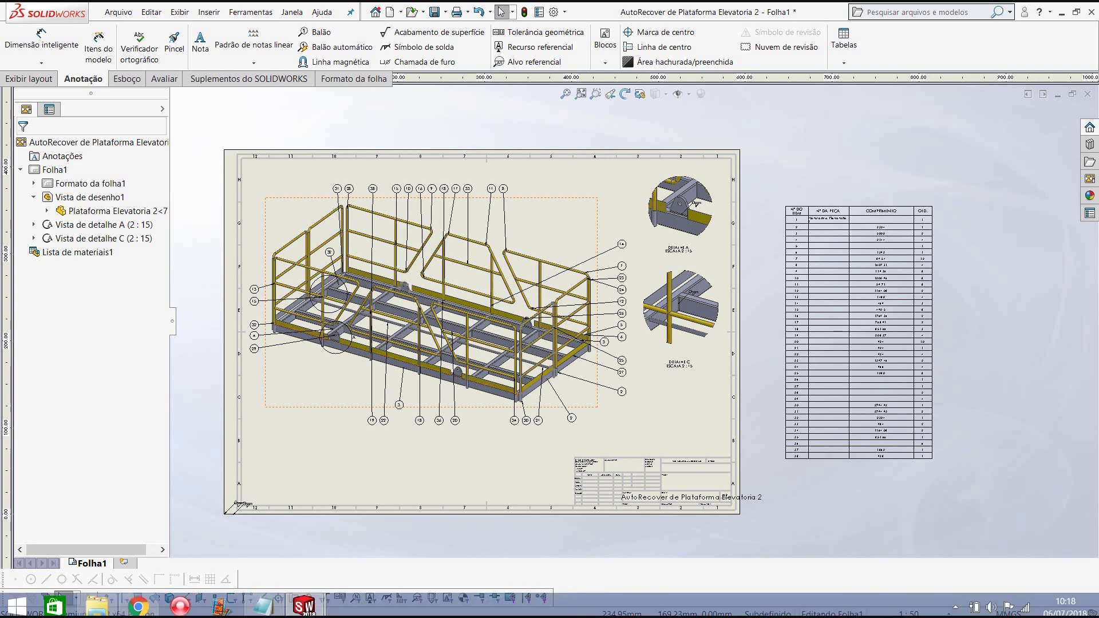
pyautogui.moveTo(96, 607)
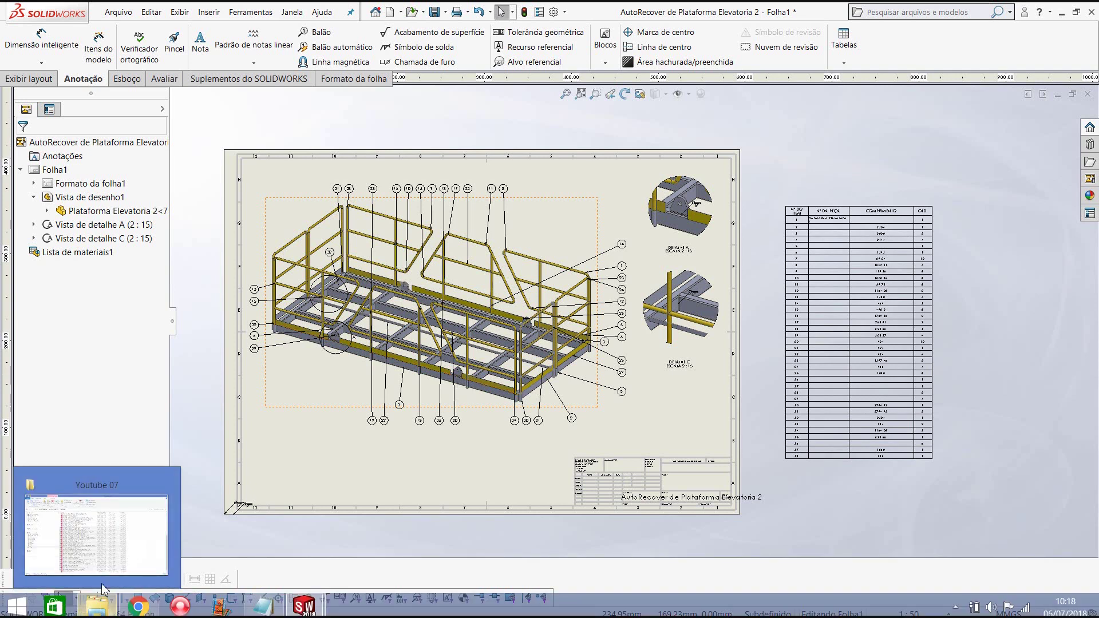
# Bring the Youtube 07 File Explorer window forward and scroll through the lesson video files
pyautogui.click(114, 551)
pyautogui.scroll(1, 338, 344)
pyautogui.scroll(5, 349, 258)
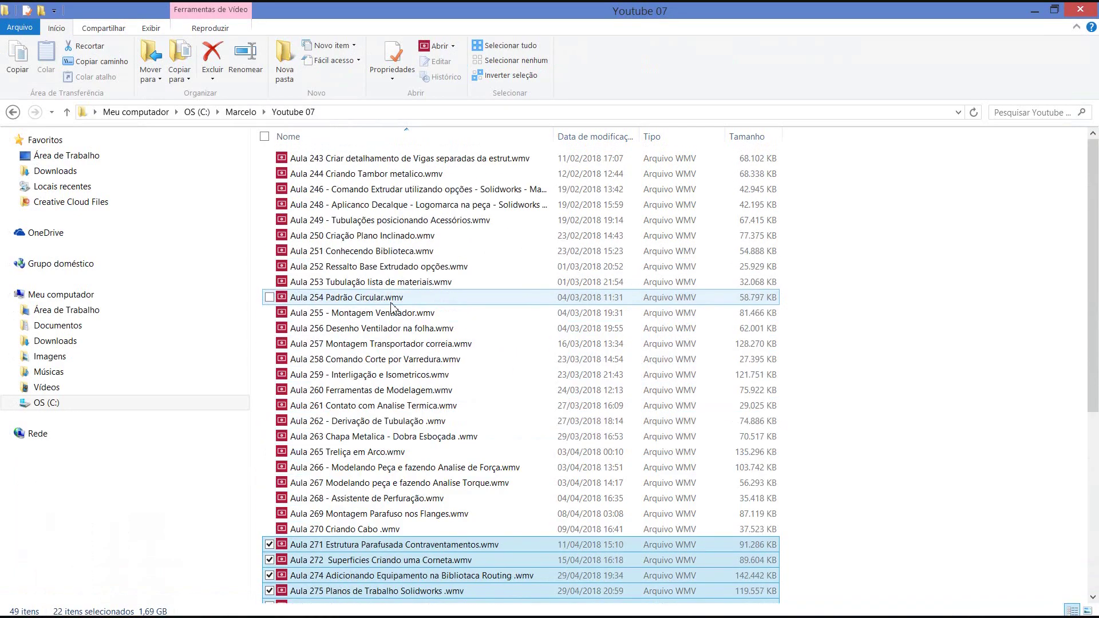
pyautogui.scroll(-2, 355, 206)
pyautogui.scroll(-4, 389, 355)
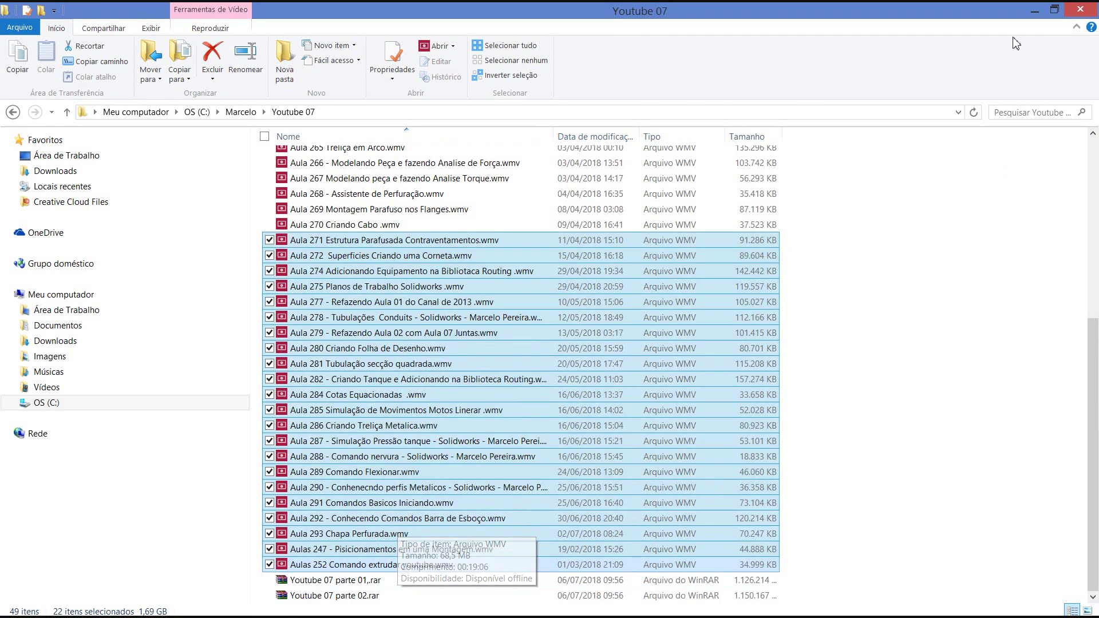
pyautogui.scroll(2, 609, 417)
pyautogui.scroll(5, 610, 389)
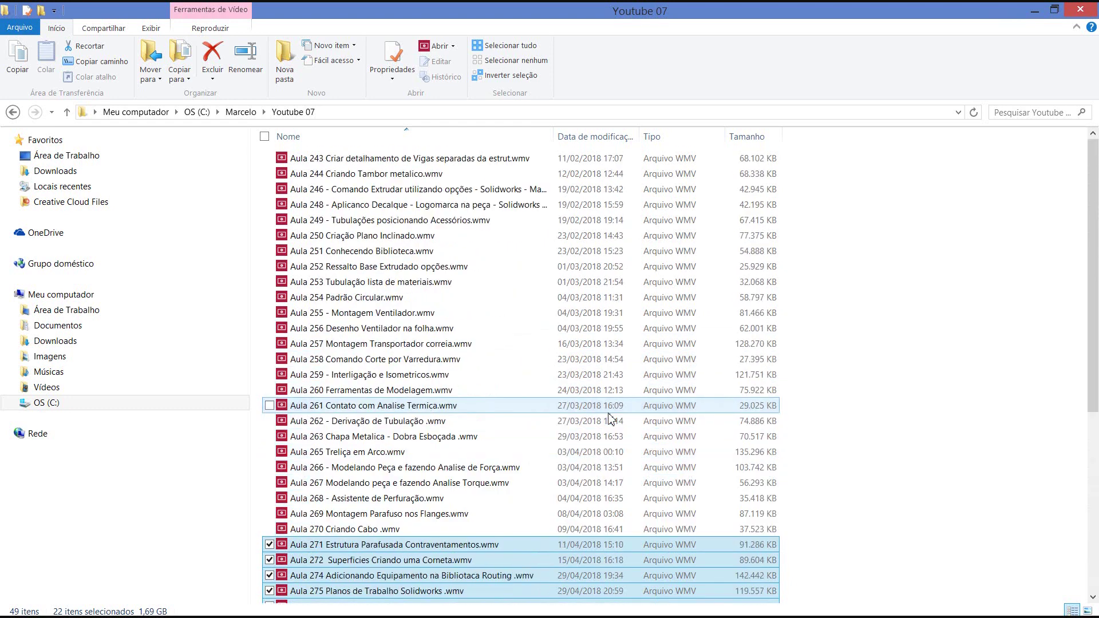
pyautogui.scroll(-1, 409, 321)
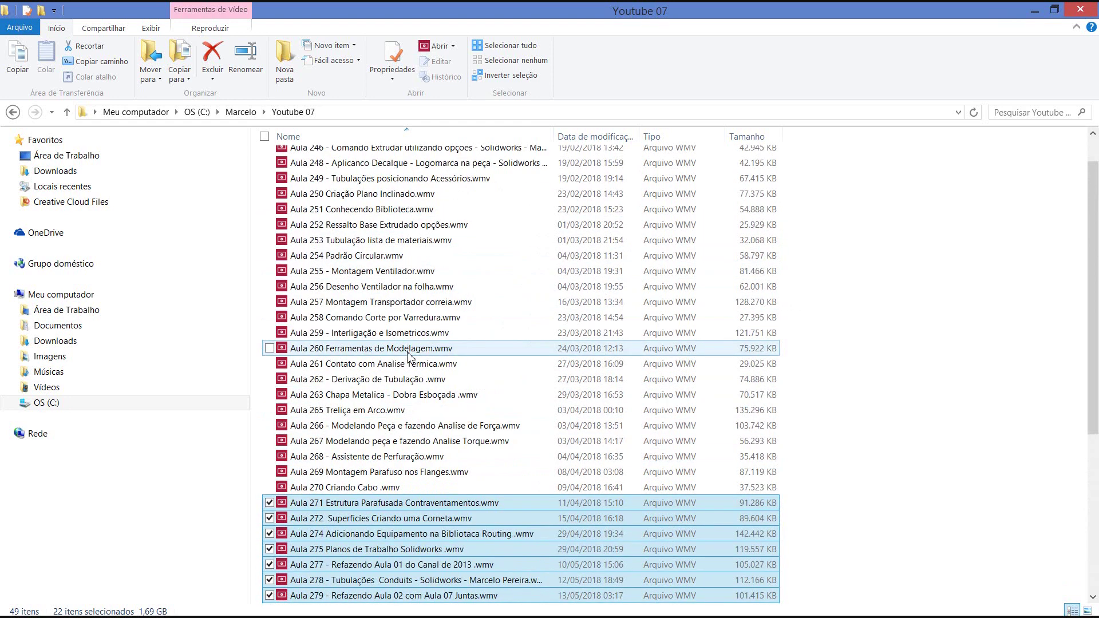
pyautogui.scroll(-2, 409, 360)
pyautogui.scroll(-1, 410, 361)
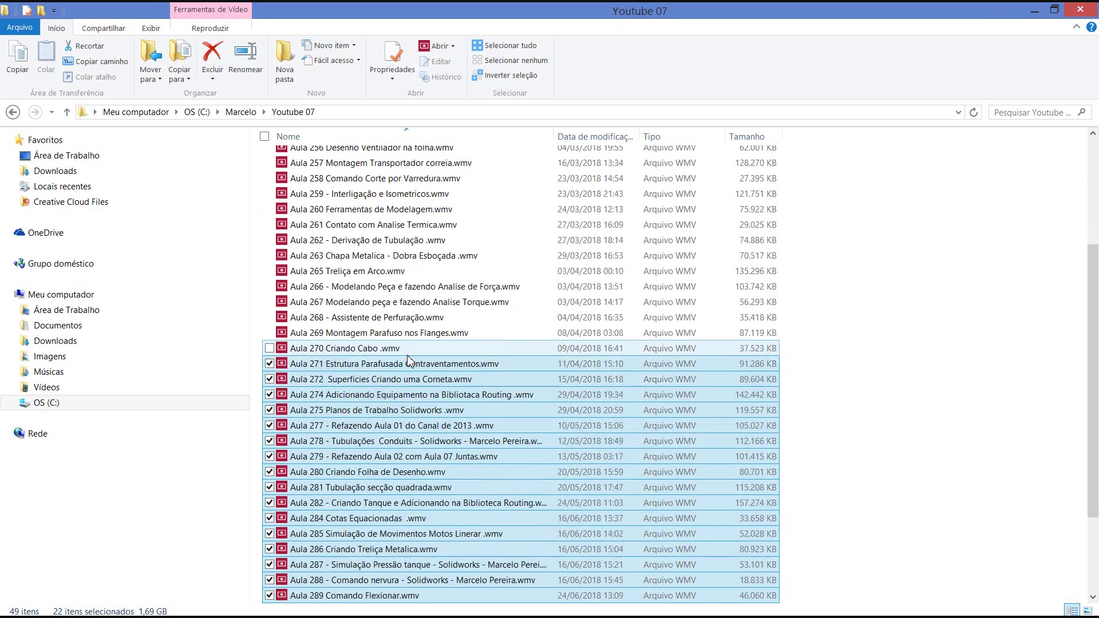
pyautogui.scroll(-2, 409, 361)
pyautogui.scroll(-1, 410, 360)
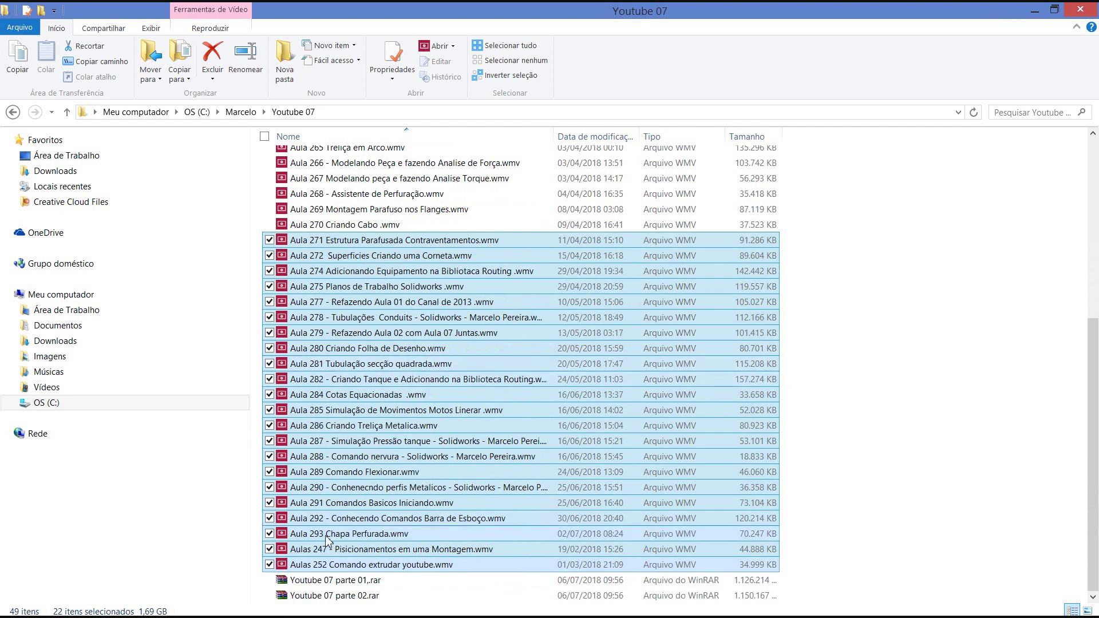
pyautogui.scroll(1, 656, 433)
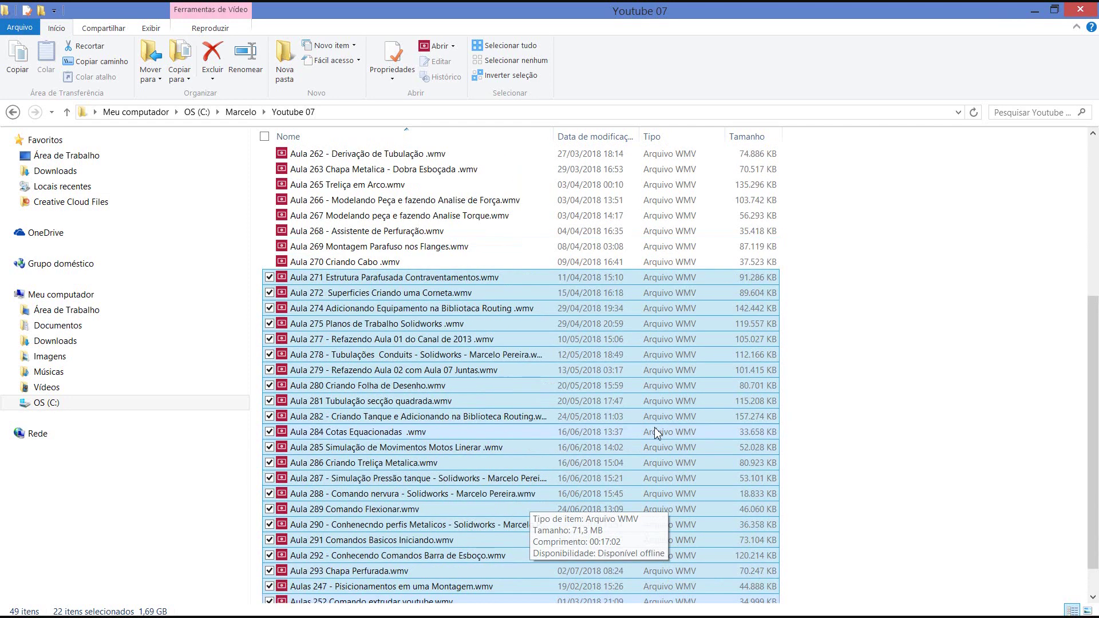
pyautogui.scroll(6, 656, 433)
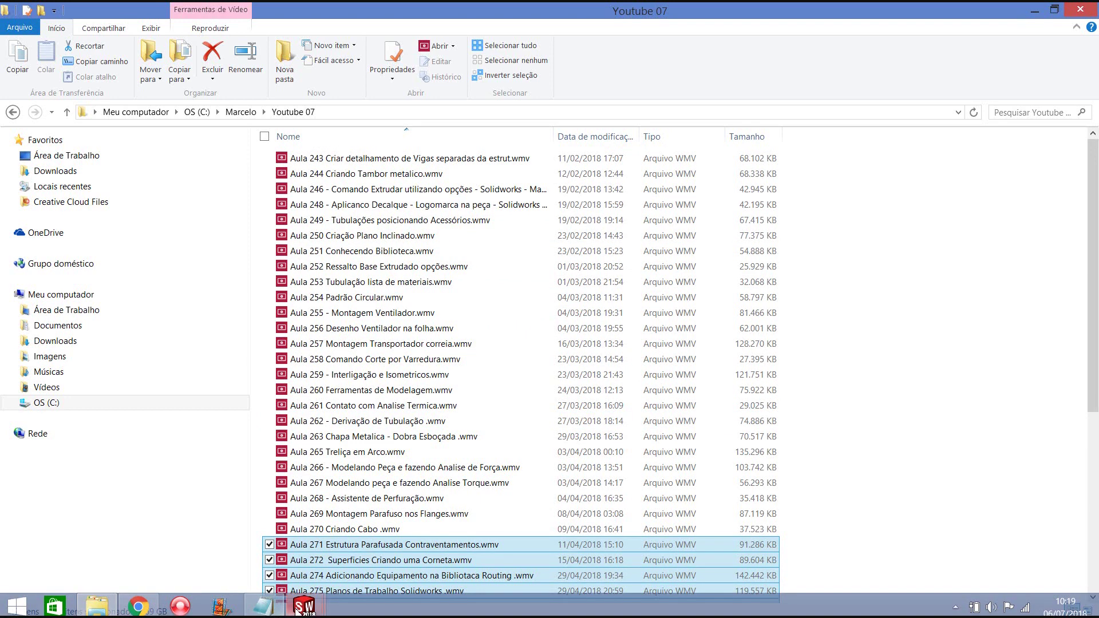
# Return to SOLIDWORKS, switch to the Plataforma Elevatoria 2 part and zoom to fit
pyautogui.moveTo(304, 606)
pyautogui.click(352, 560)
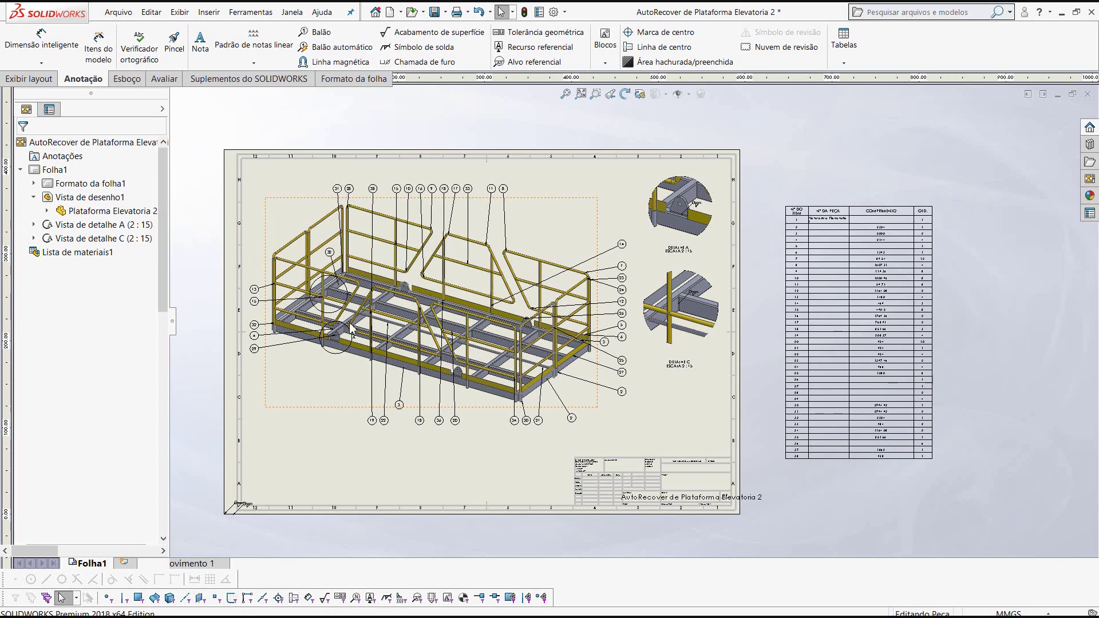
pyautogui.hotkey('ctrl', 'Tab')
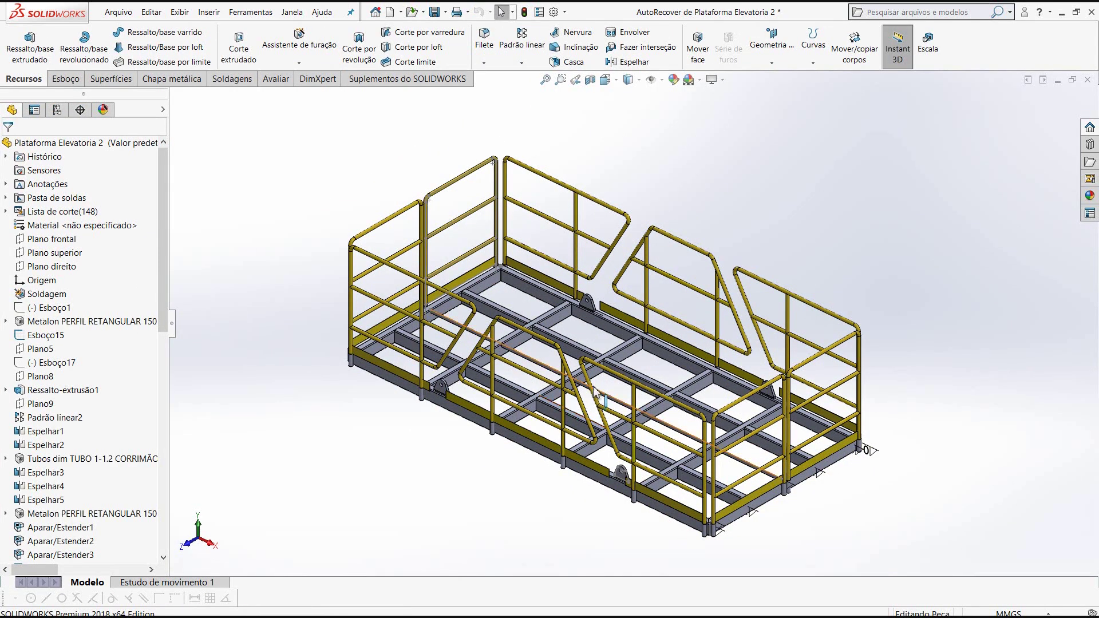
pyautogui.press('f')
pyautogui.scroll(-2, 612, 316)
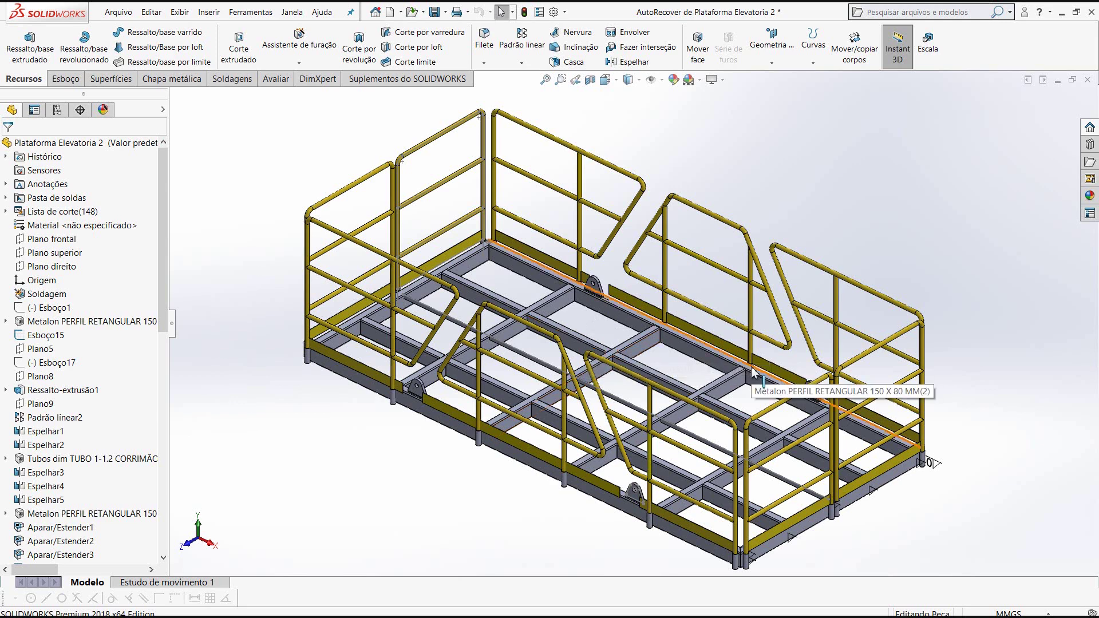
# Create a new blank part document, Peça2
pyautogui.click(395, 14)
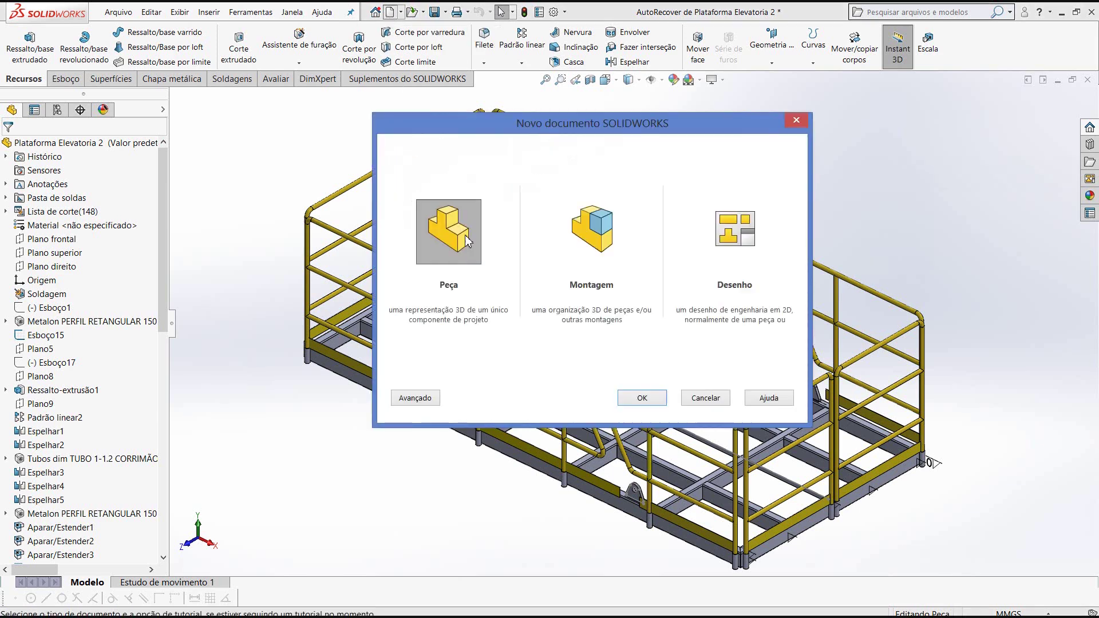
pyautogui.click(642, 398)
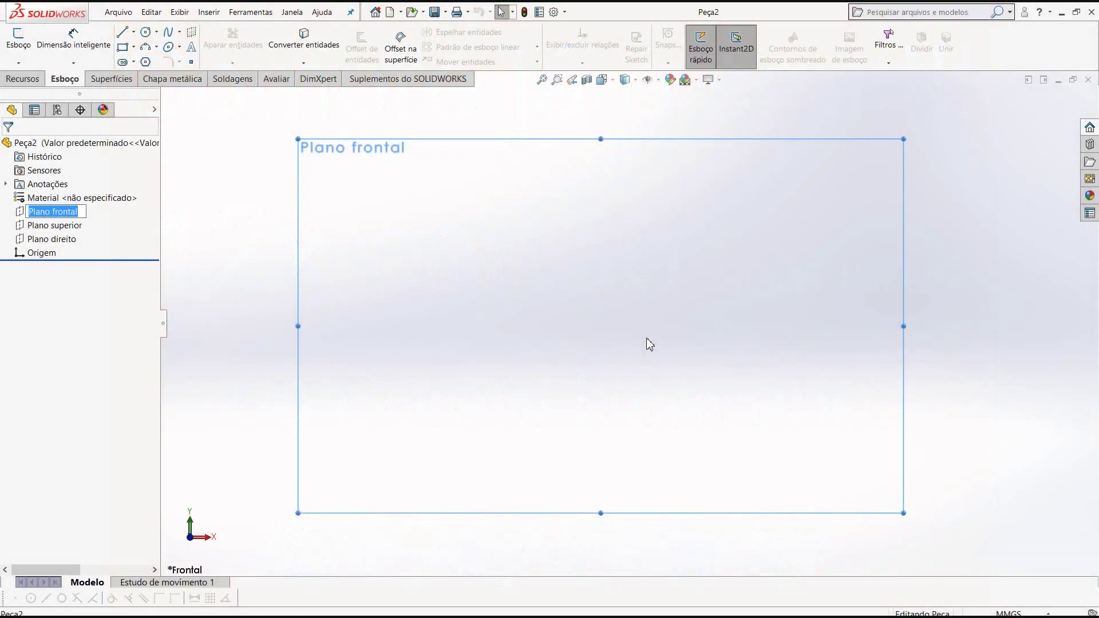
# Draw a horizontal midpoint line centred on the origin on the front plane
pyautogui.click(134, 33)
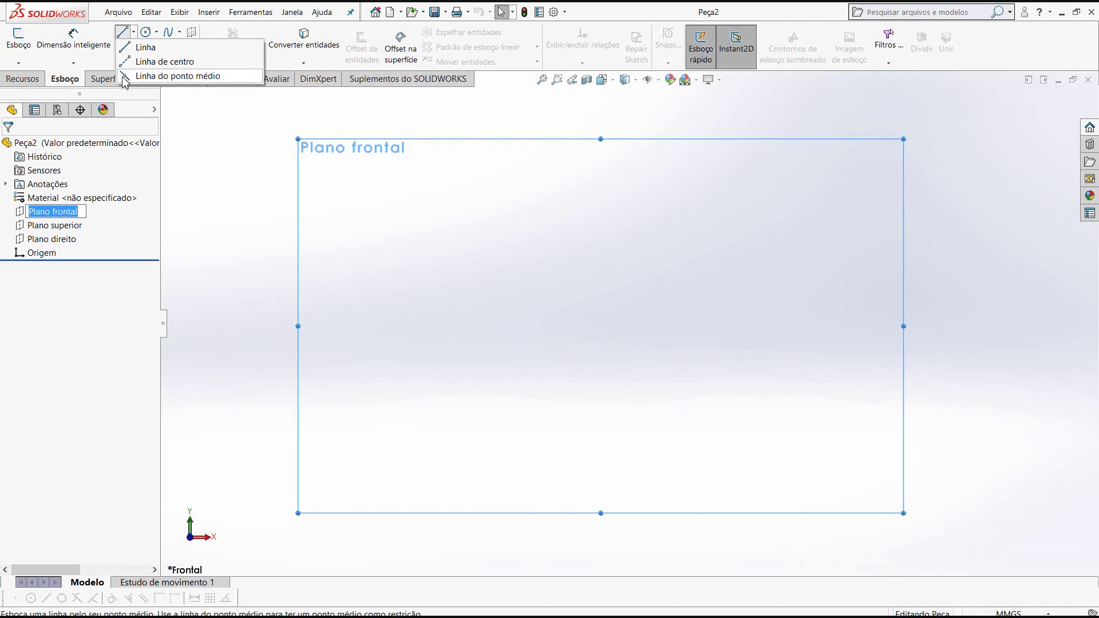
pyautogui.click(171, 77)
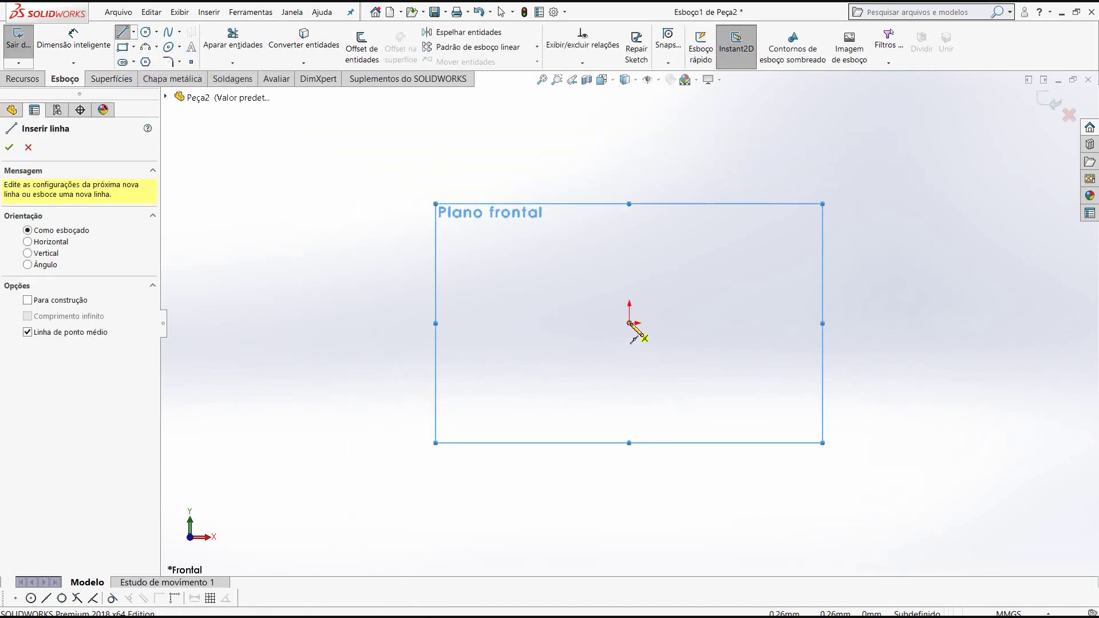
pyautogui.click(629, 323)
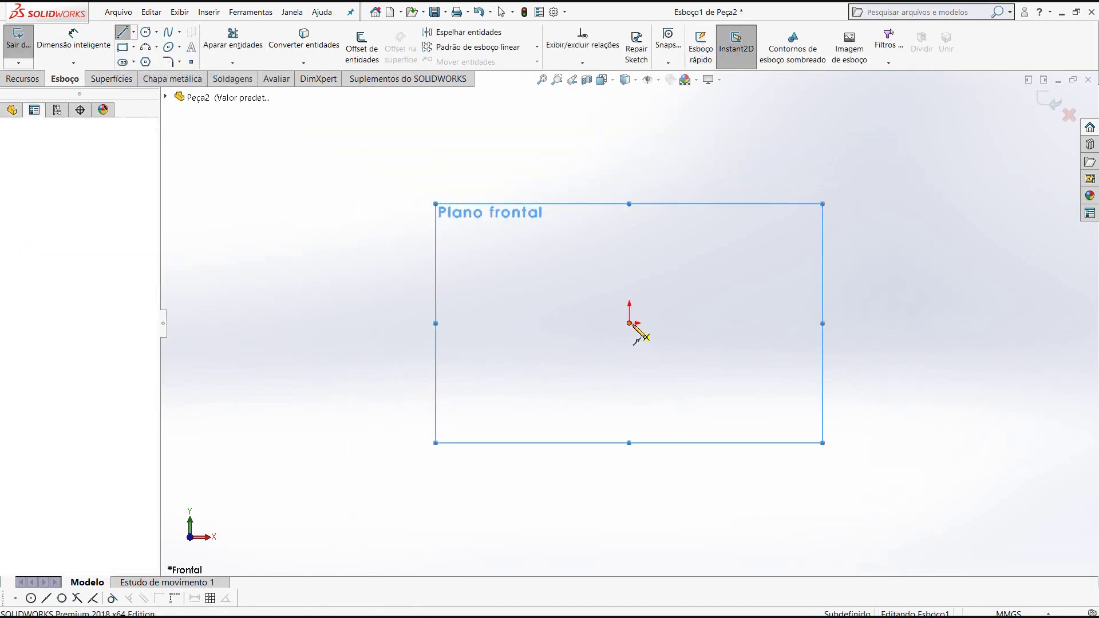
pyautogui.click(799, 325)
pyautogui.rightClick(803, 335)
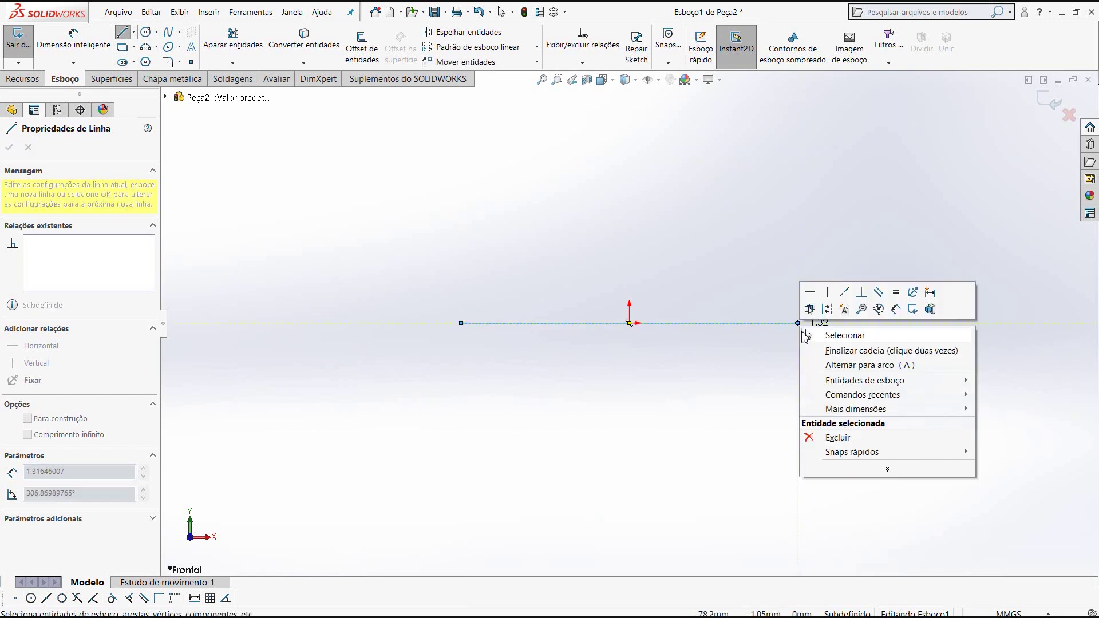
pyautogui.click(816, 337)
# Dimension the centred line to 1200 mm long
pyautogui.click(69, 40)
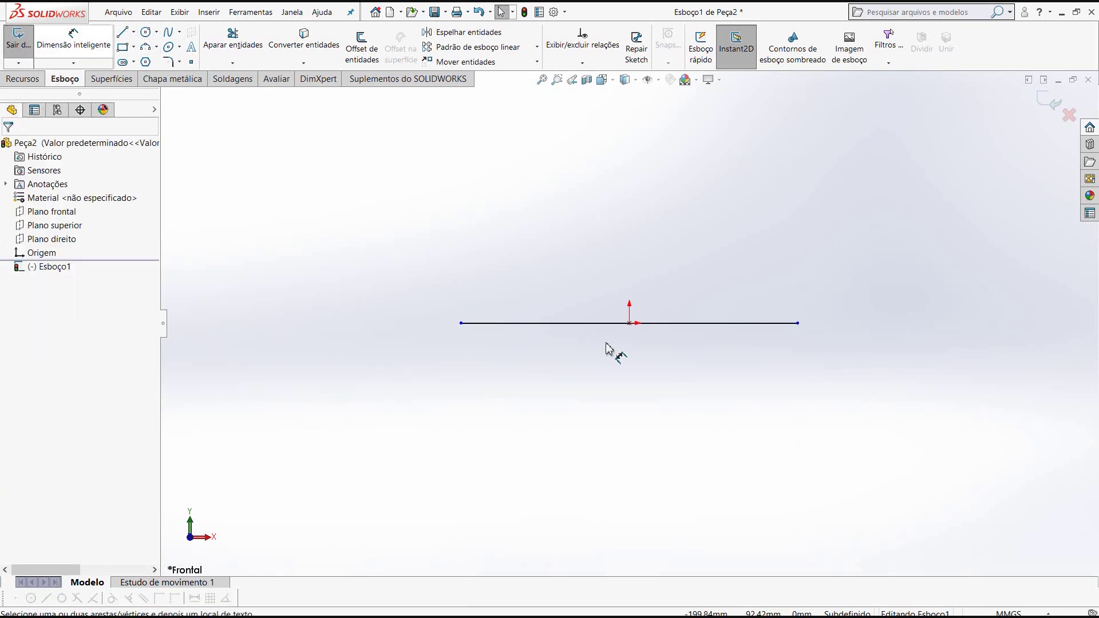
pyautogui.click(591, 326)
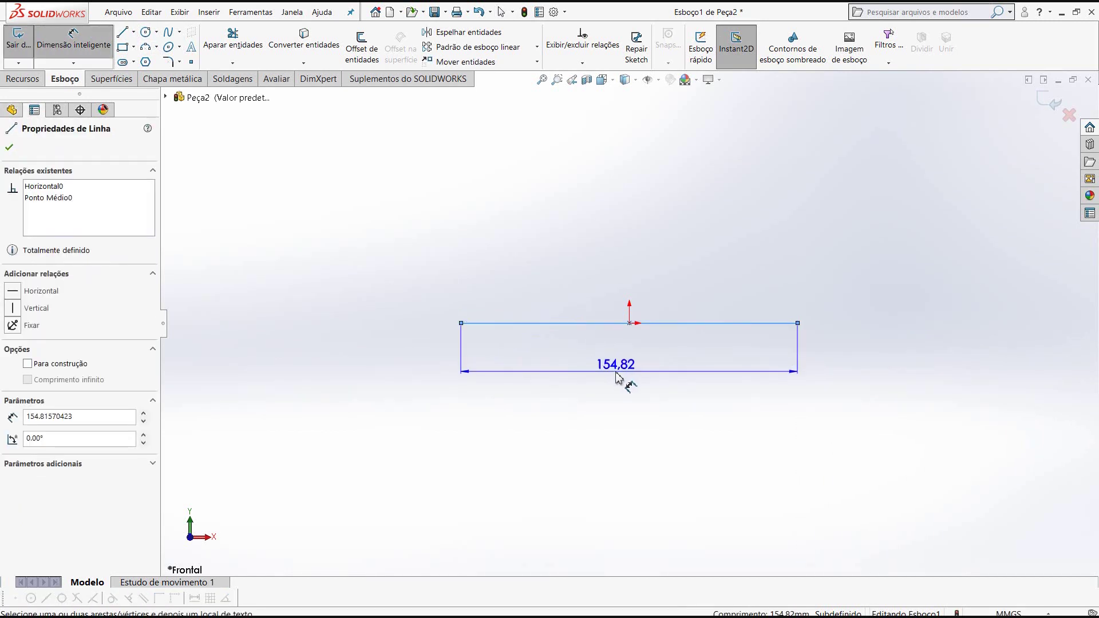
pyautogui.click(624, 378)
pyautogui.write('120')
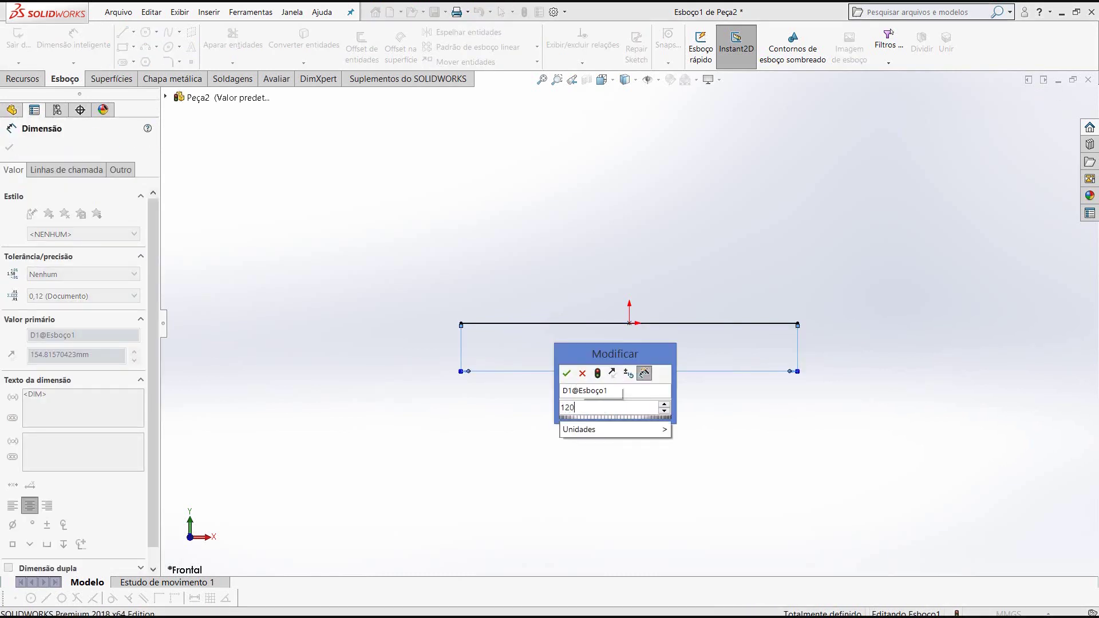
pyautogui.write('0')
pyautogui.press('Return')
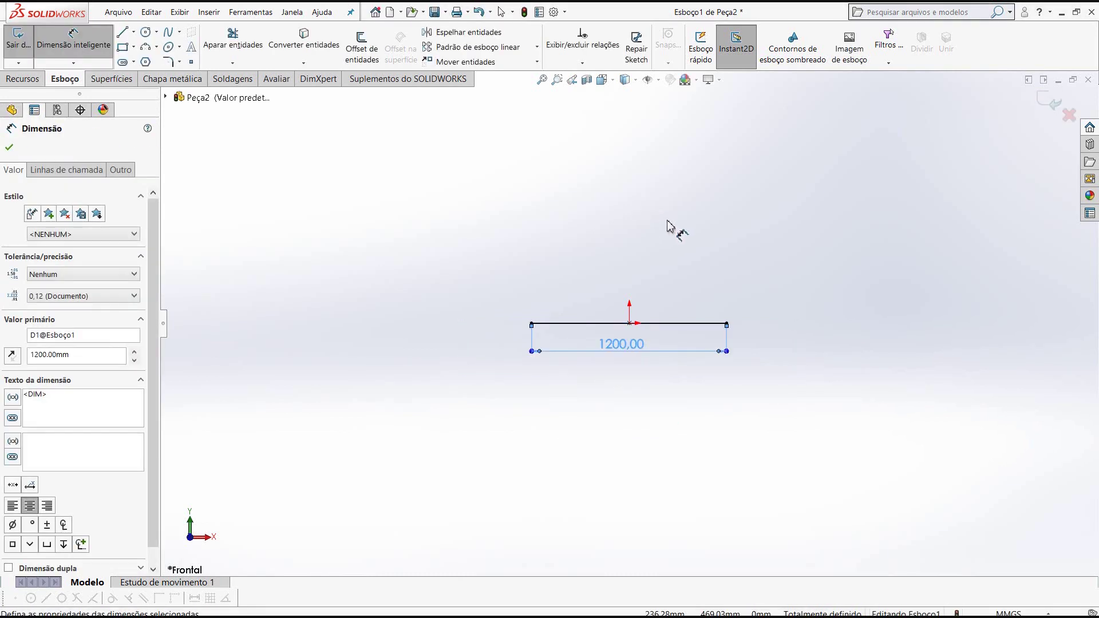
pyautogui.click(122, 32)
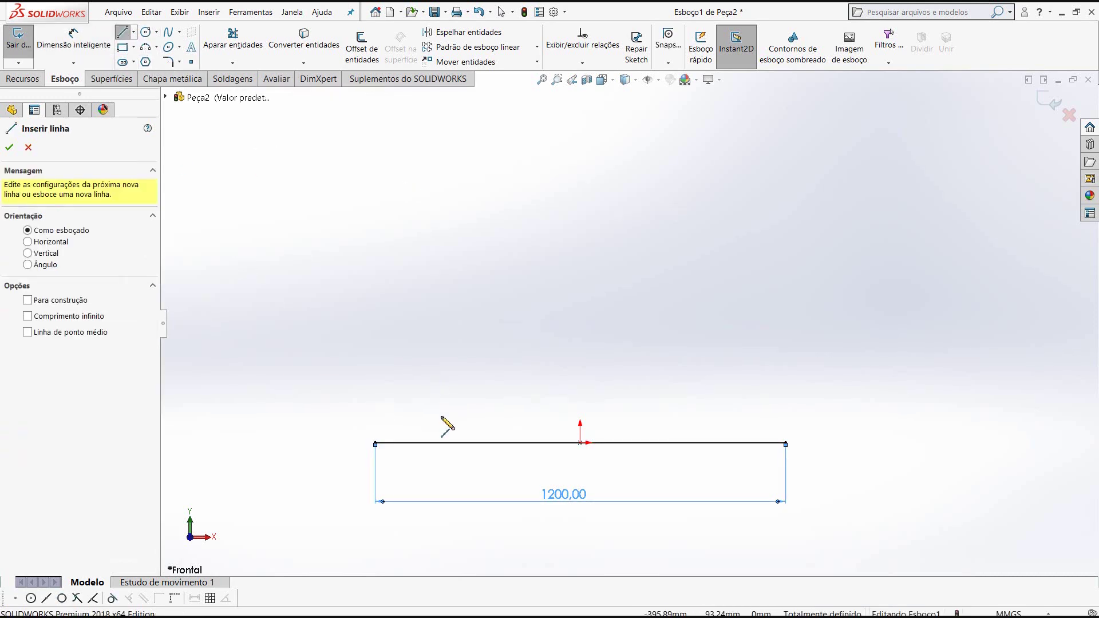
# Draw the left, top and right edges to close the rectangle, undoing a stray segment
pyautogui.click(376, 443)
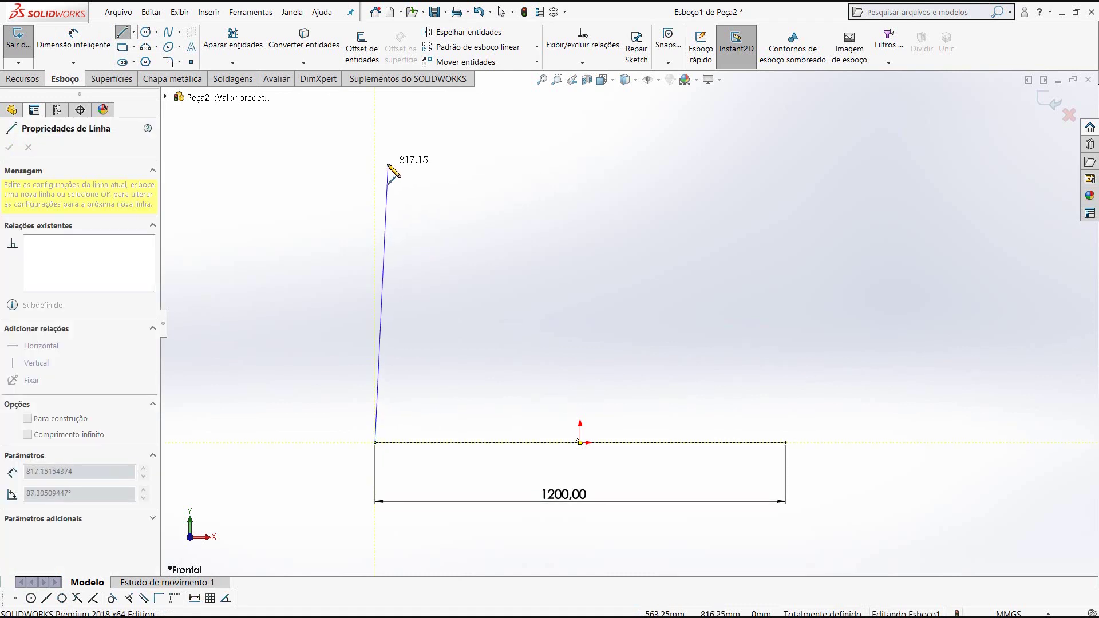
pyautogui.click(389, 169)
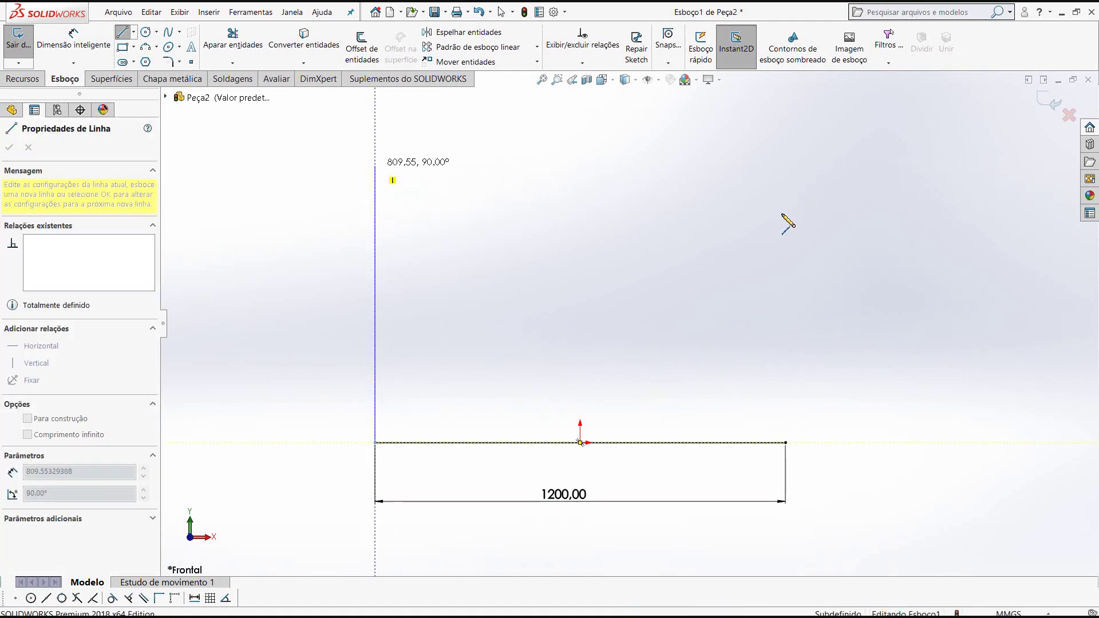
pyautogui.click(786, 167)
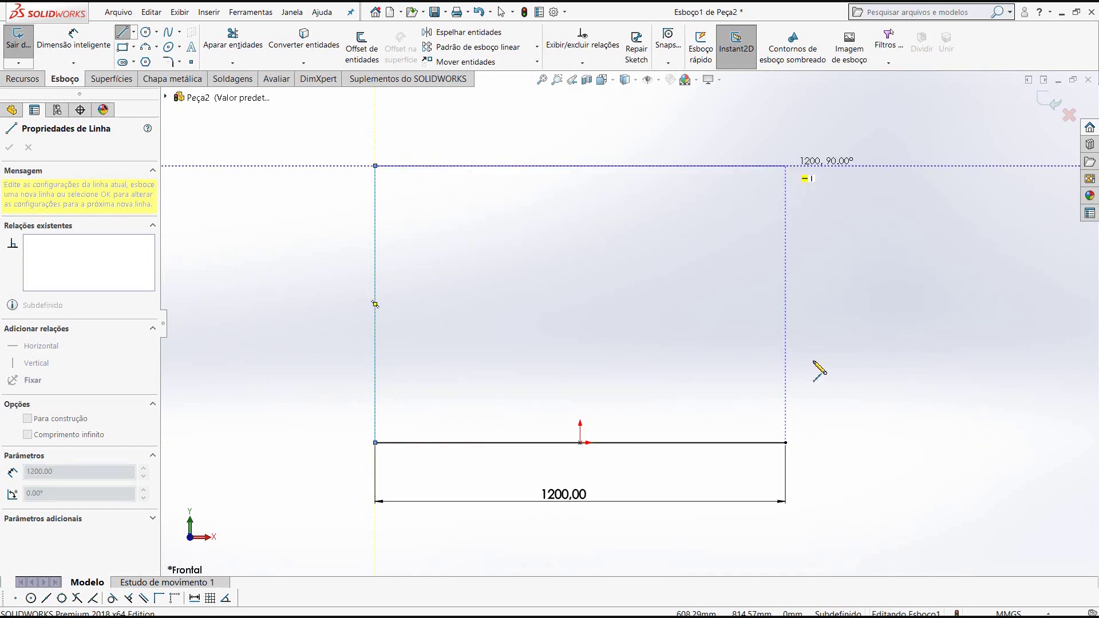
pyautogui.click(786, 442)
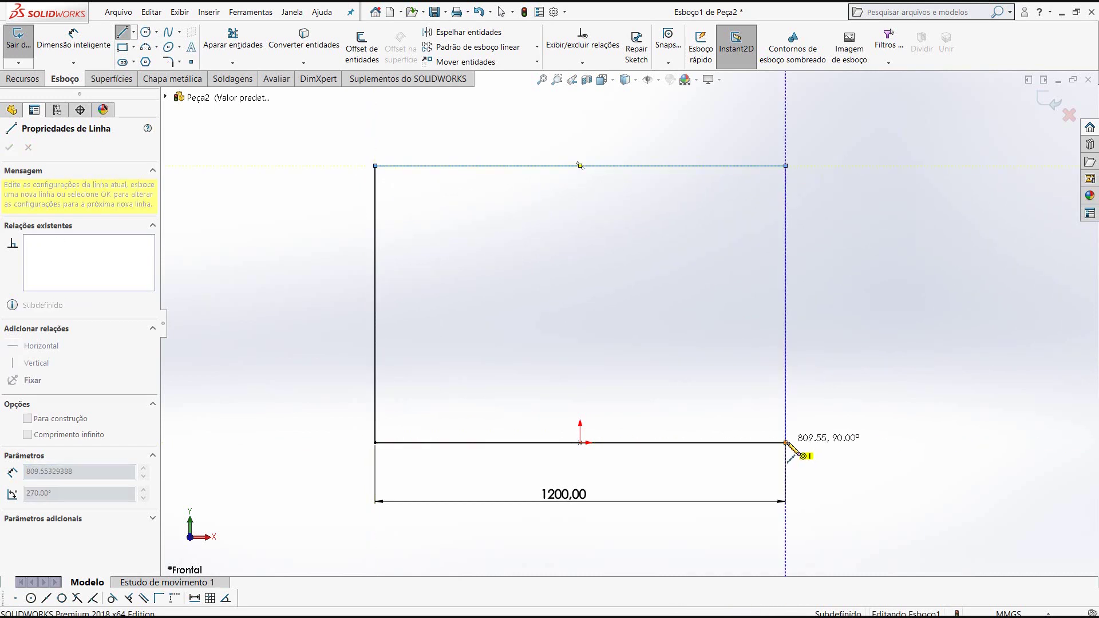
pyautogui.rightClick(803, 443)
pyautogui.press('Escape')
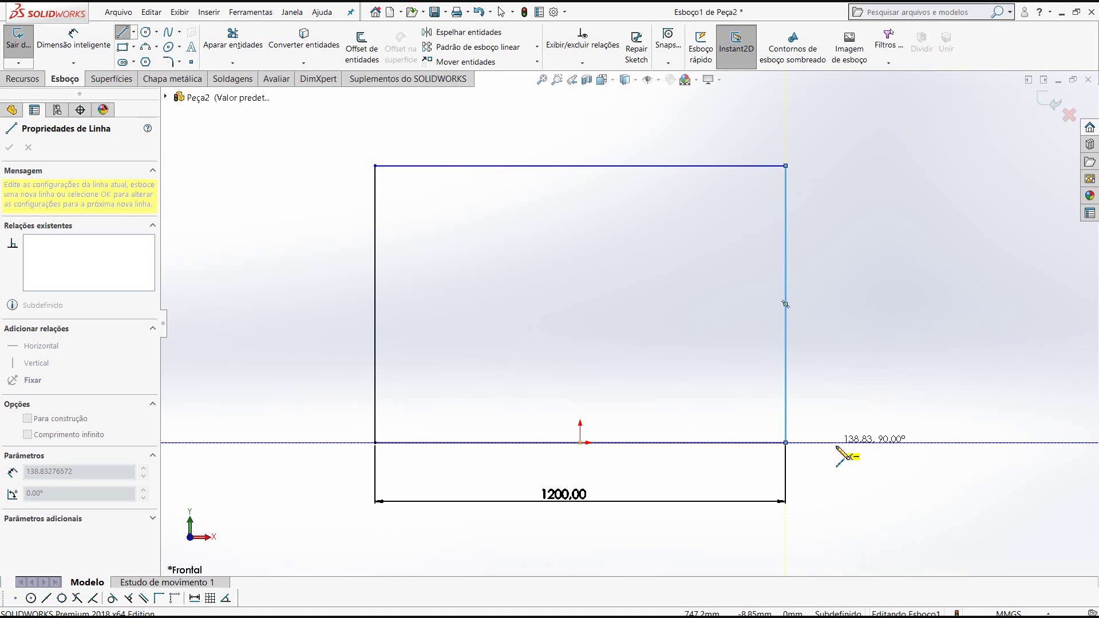
pyautogui.click(835, 443)
pyautogui.press('Escape')
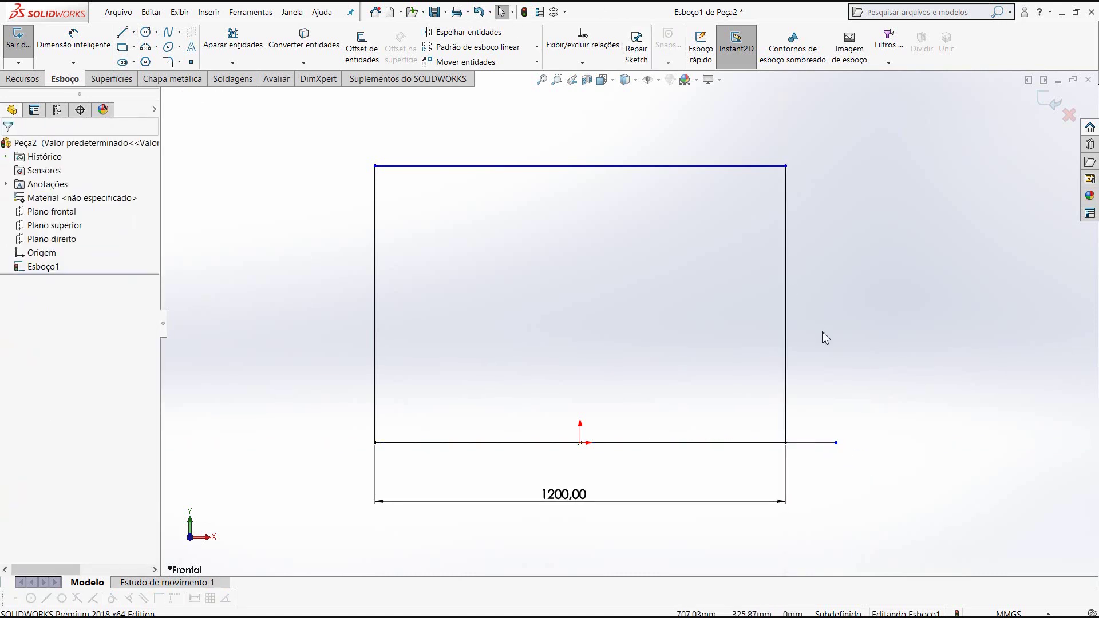
pyautogui.click(479, 12)
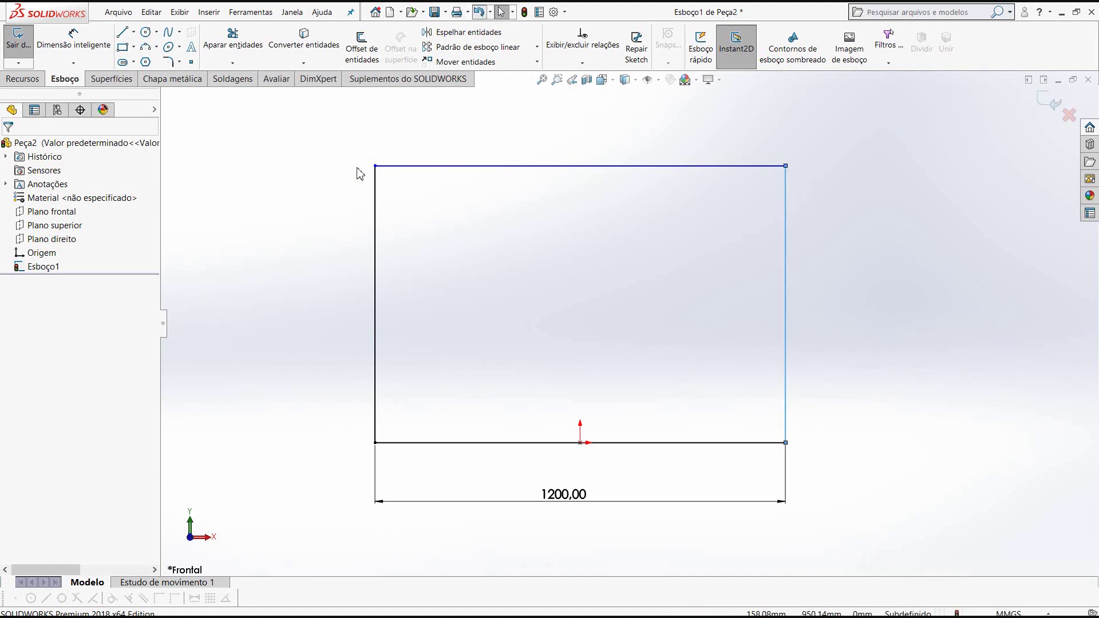
pyautogui.click(375, 172)
# Dimension the rectangle's left edge to 1300 mm tall
pyautogui.click(74, 40)
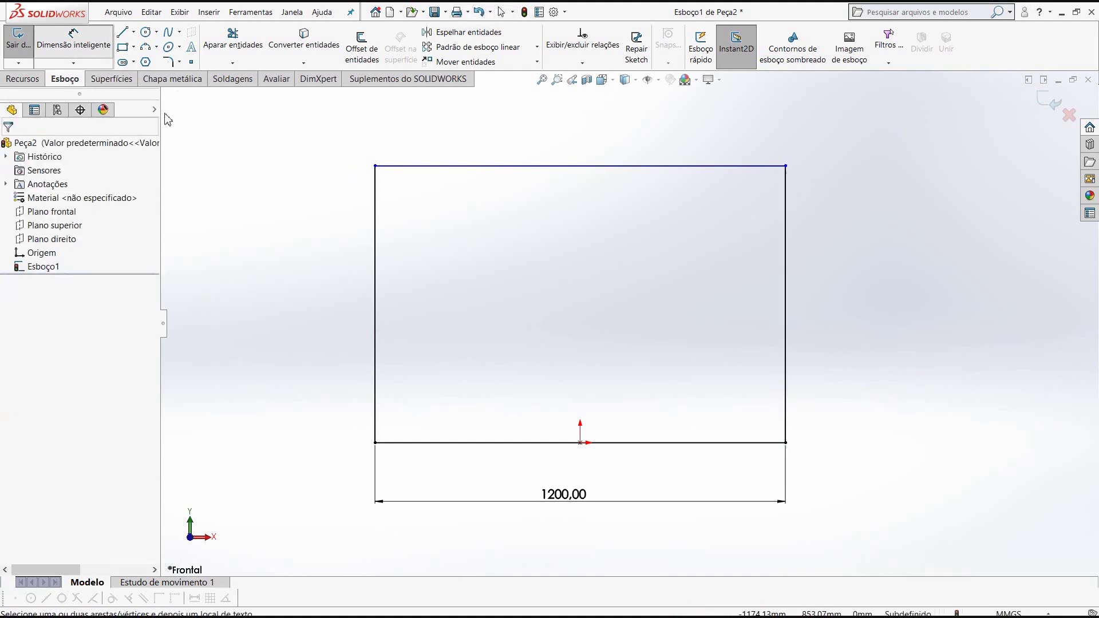
pyautogui.click(367, 318)
pyautogui.click(346, 319)
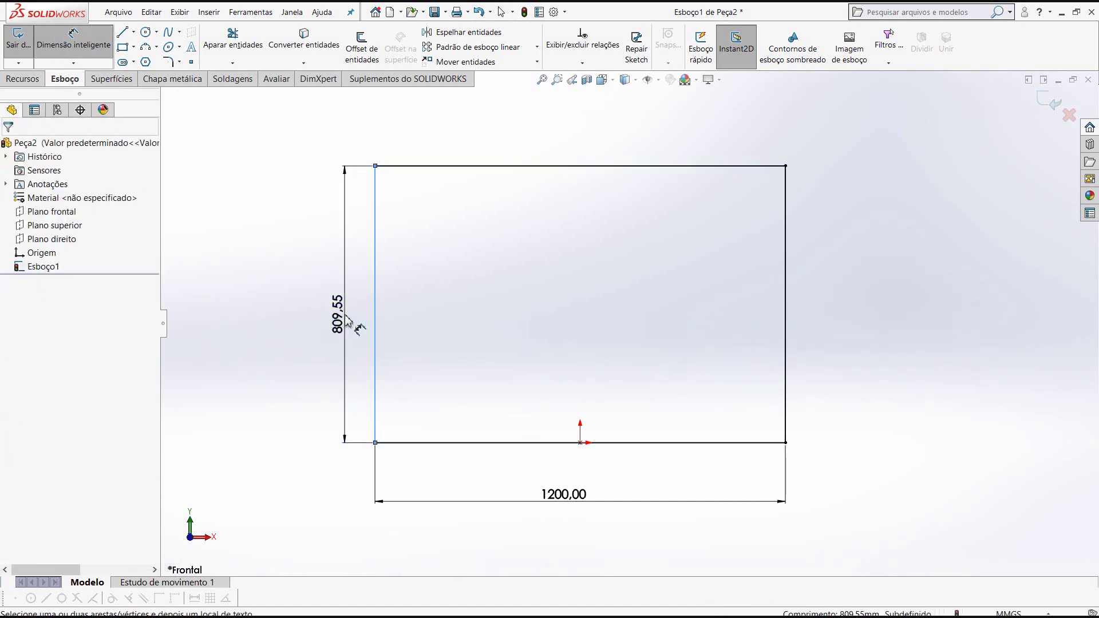
pyautogui.write('1300')
pyautogui.press('Return')
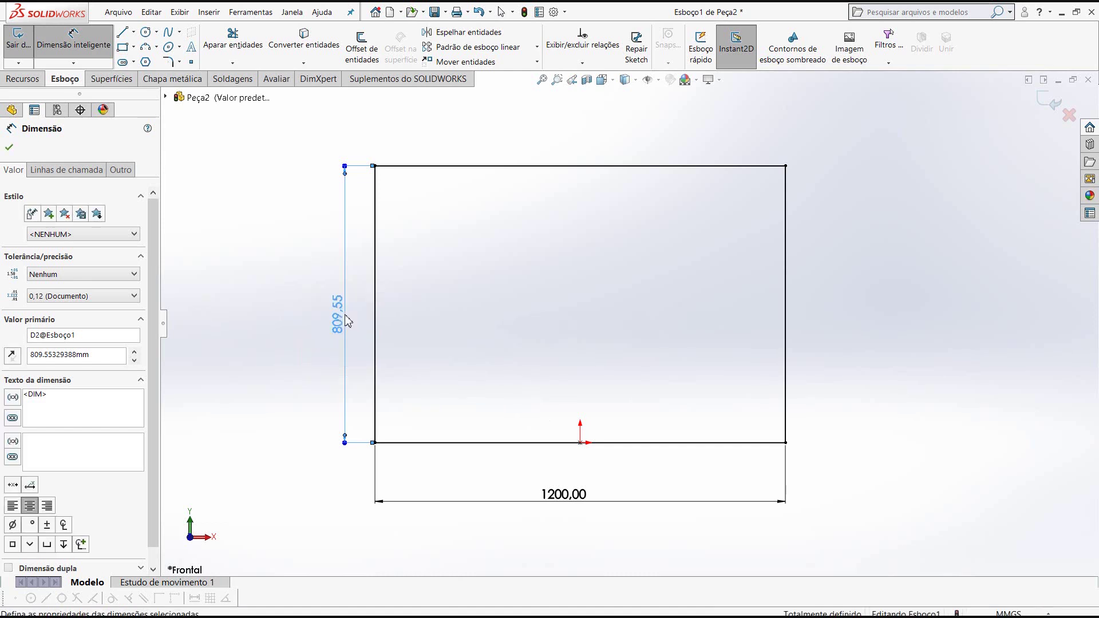
pyautogui.press('f')
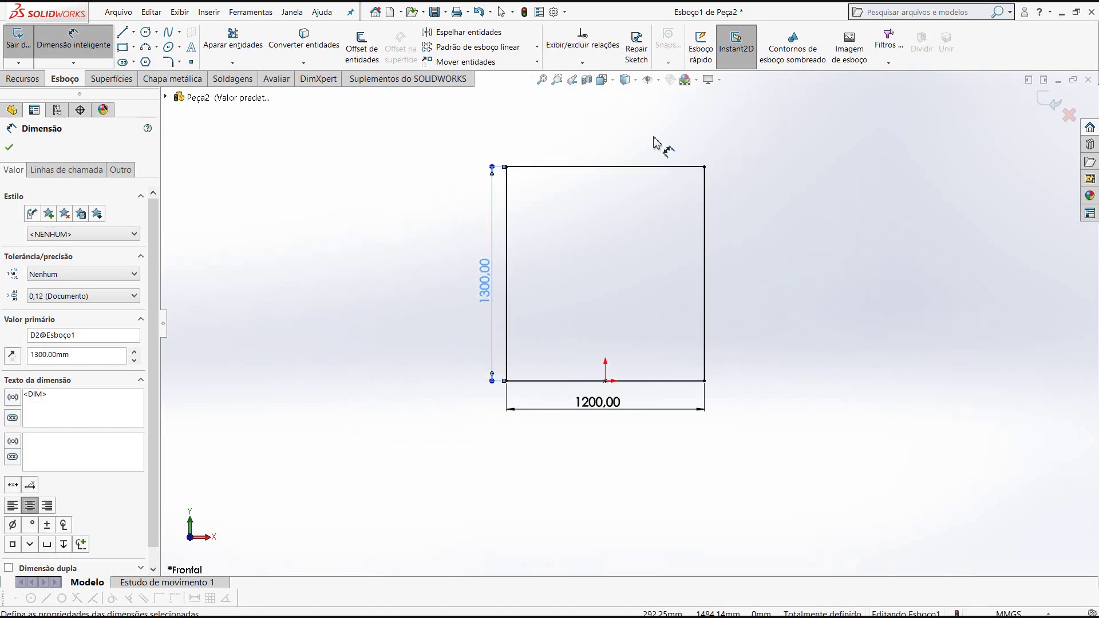
pyautogui.click(10, 147)
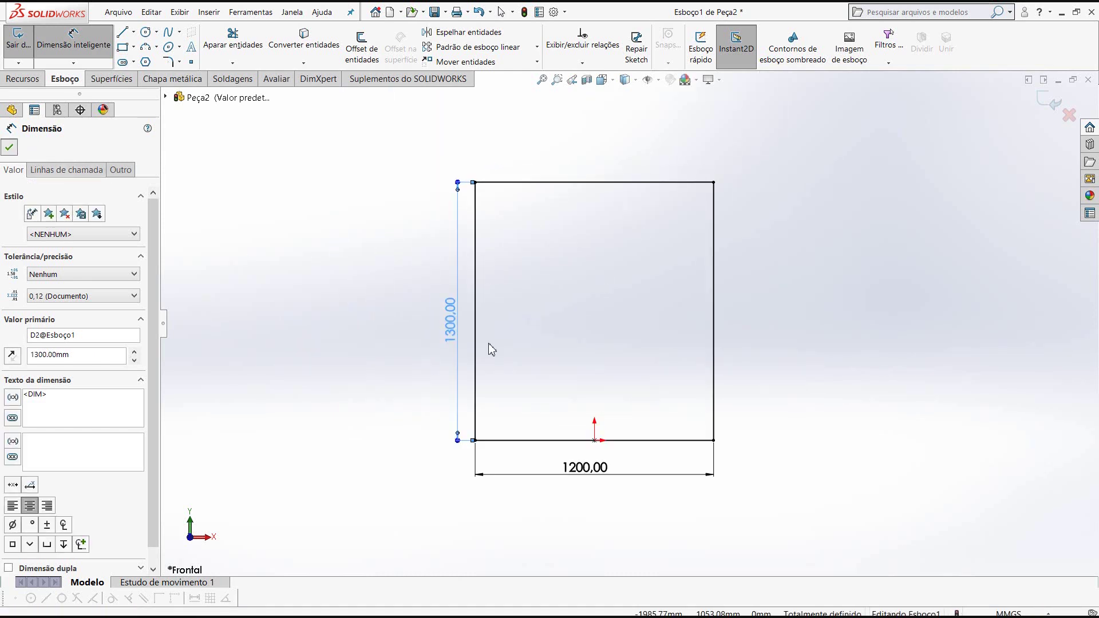
pyautogui.press('Escape')
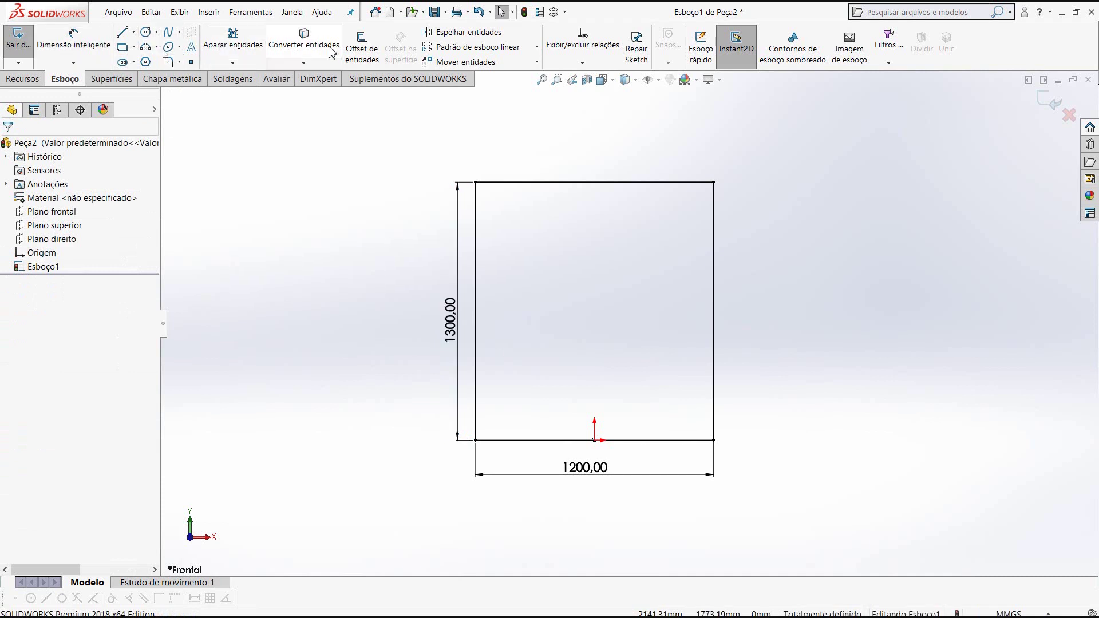
# Offset only the bottom line 300 mm upward, without chain selection
pyautogui.click(357, 48)
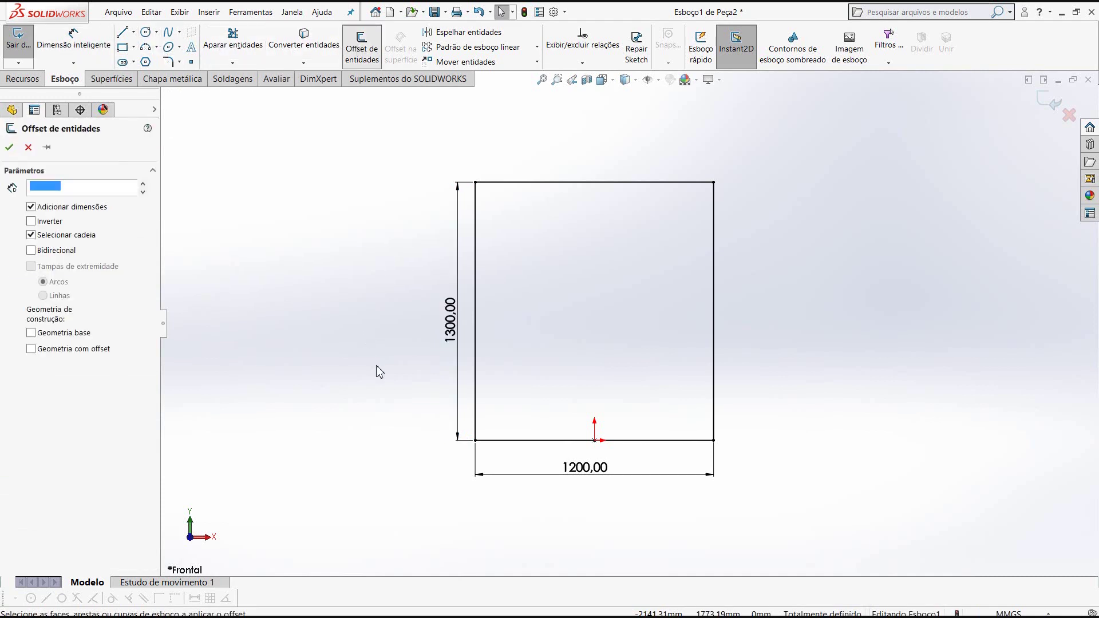
pyautogui.write('300')
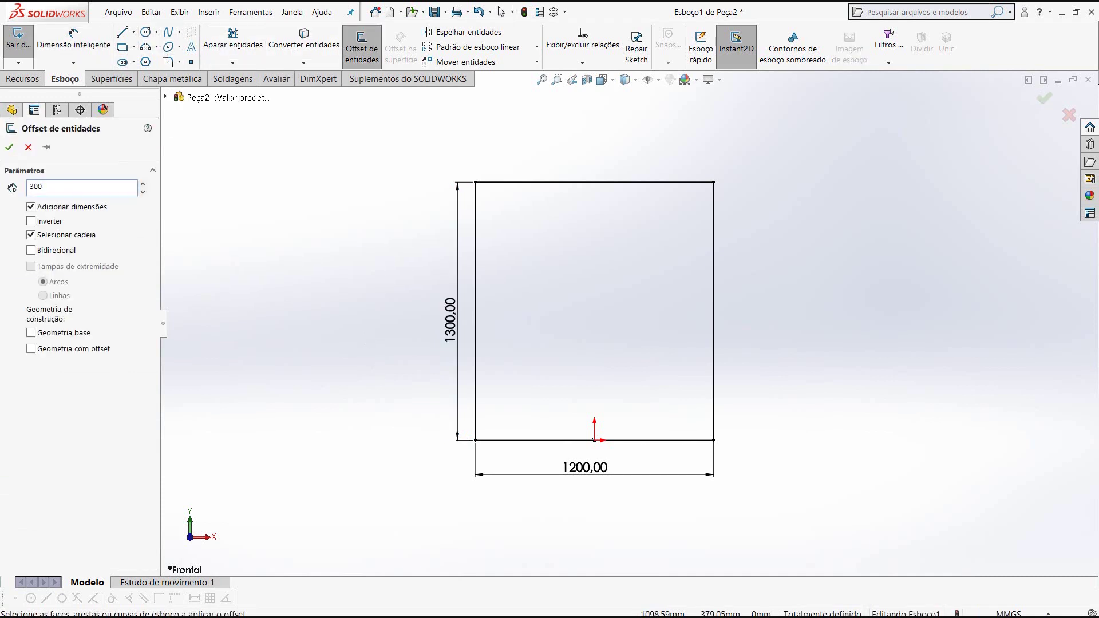
pyautogui.click(657, 440)
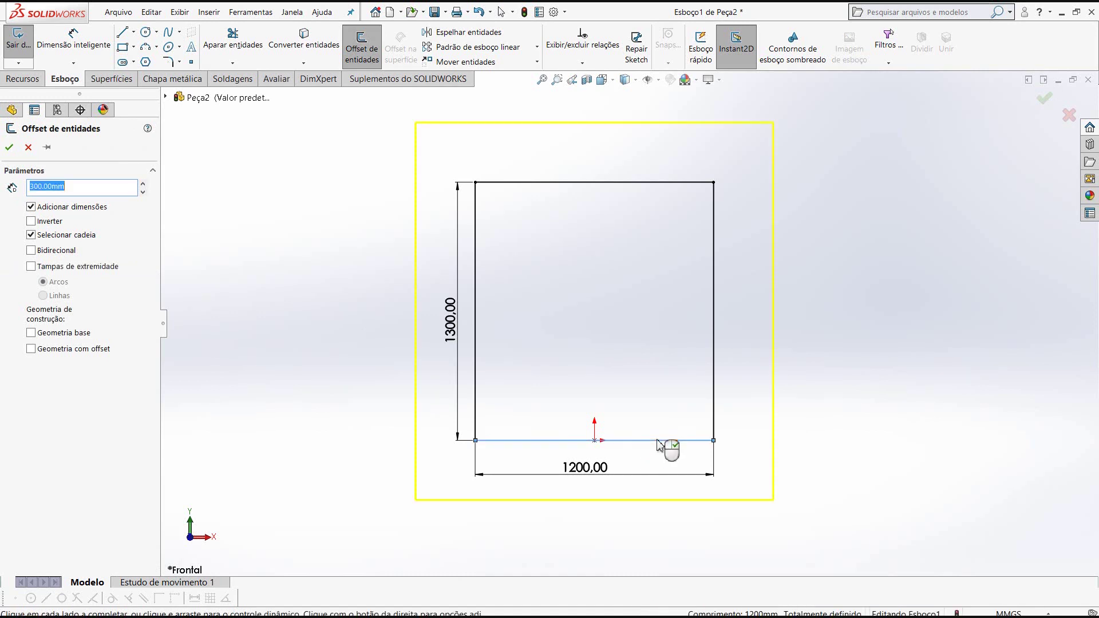
pyautogui.click(32, 236)
pyautogui.click(32, 253)
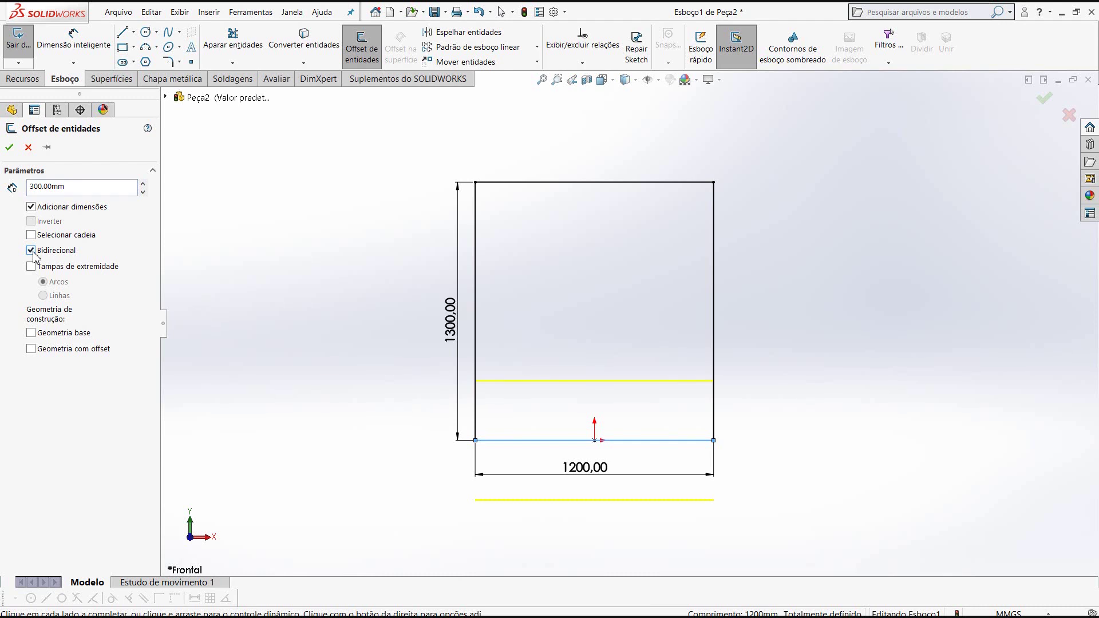
pyautogui.click(32, 253)
pyautogui.click(31, 222)
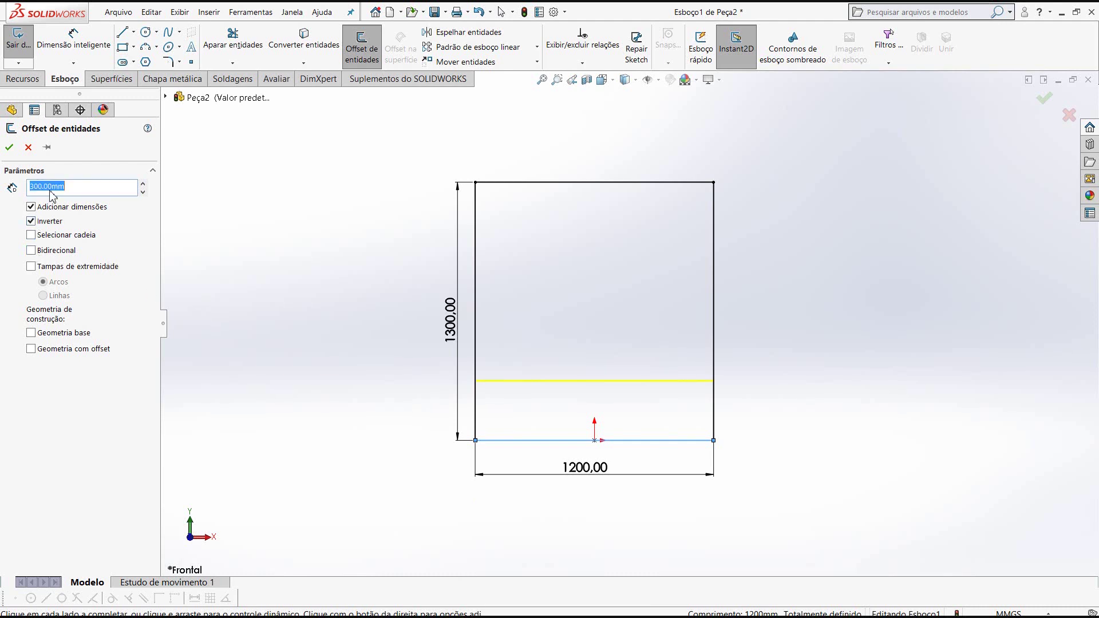
pyautogui.click(9, 148)
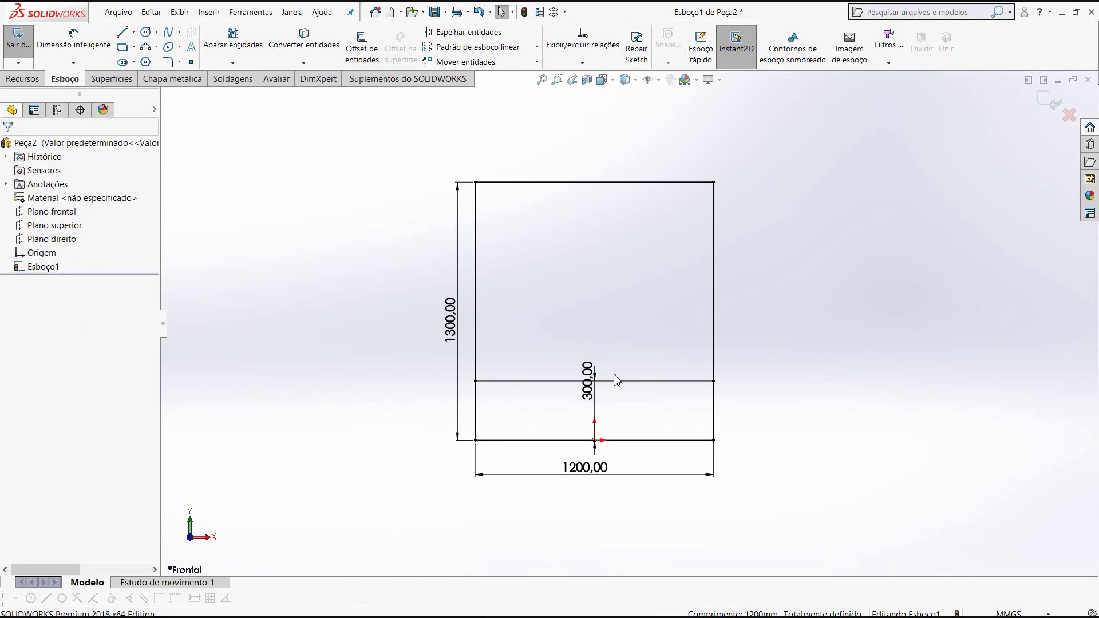
# Power-trim away the rectangle's original bottom edge
pyautogui.click(232, 40)
pyautogui.moveTo(666, 497); pyautogui.dragTo(632, 423)
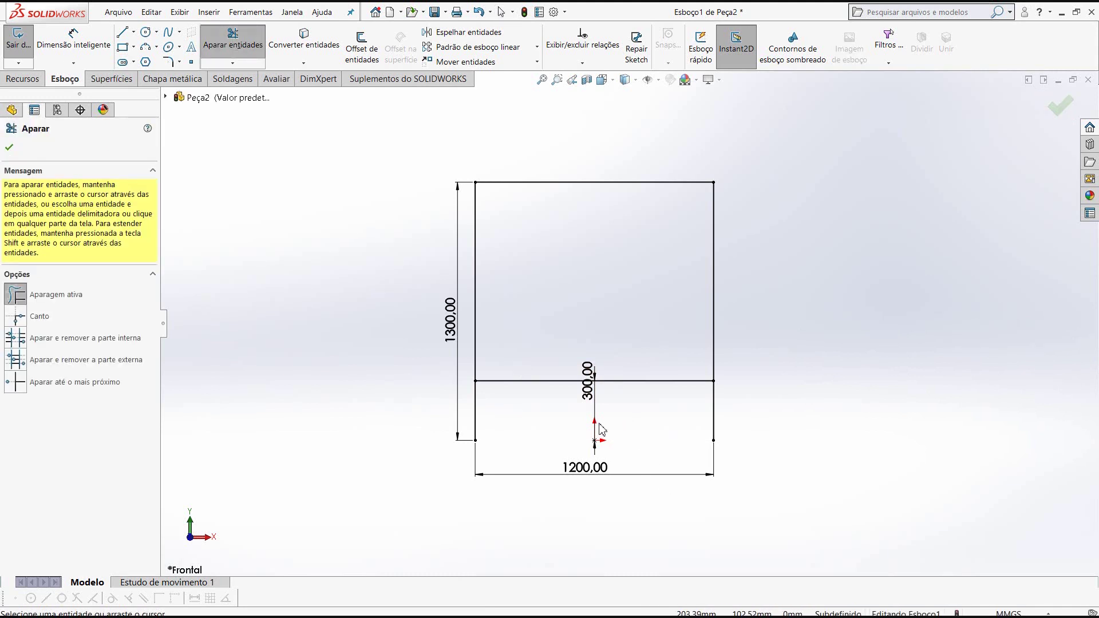
pyautogui.scroll(-2, 578, 279)
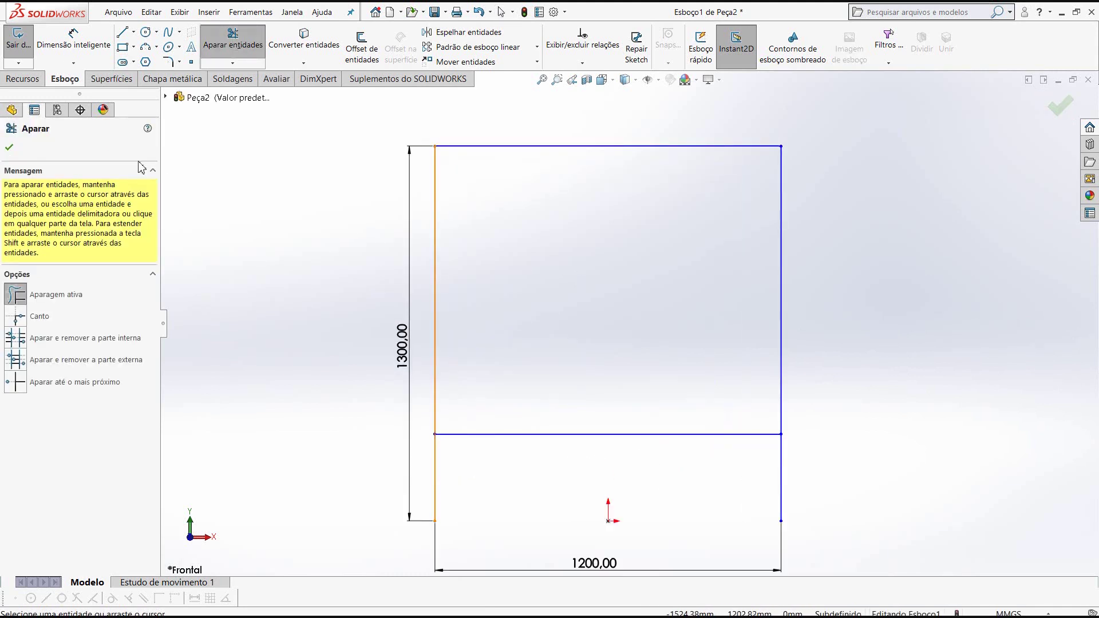
pyautogui.press('Escape')
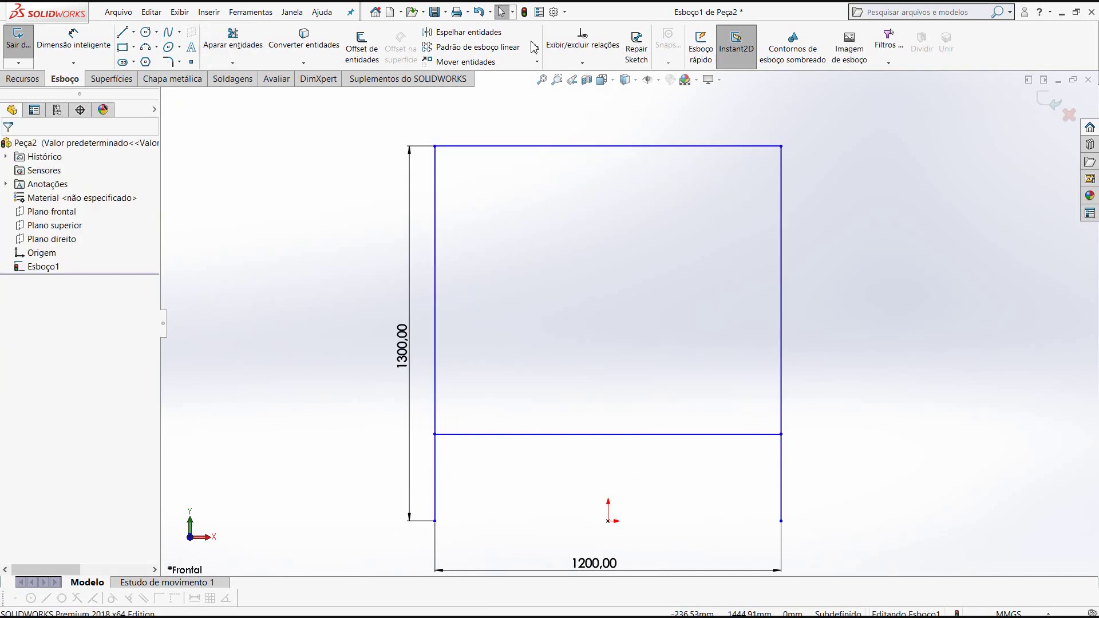
# Start a linear sketch pattern of the top line with Direction 1 count 1
pyautogui.click(481, 52)
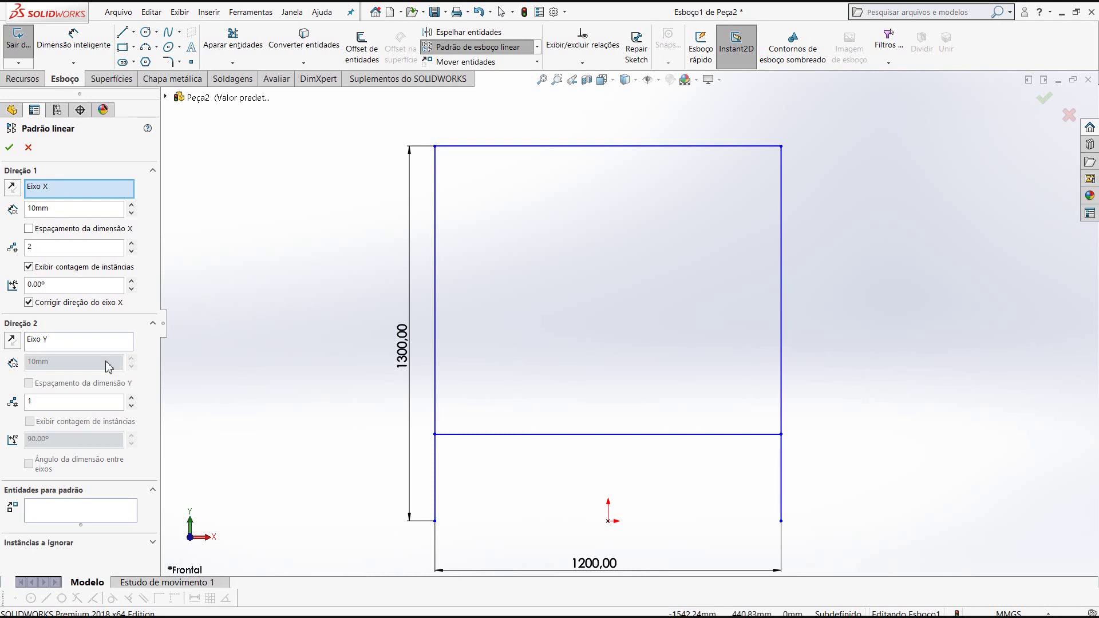
pyautogui.click(97, 347)
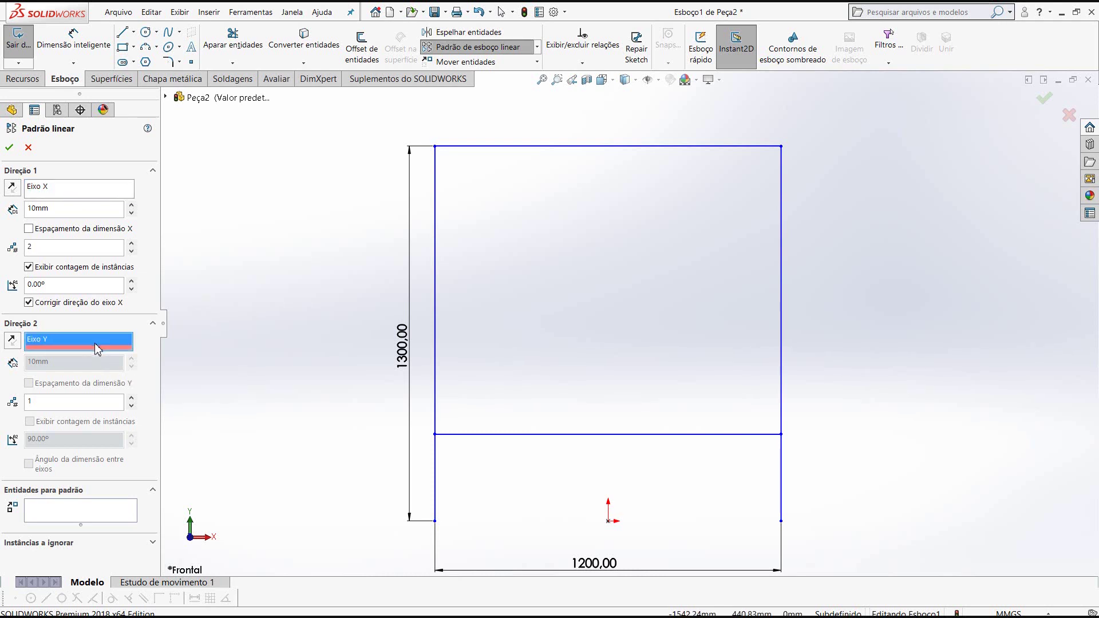
pyautogui.doubleClick(48, 247)
pyautogui.write('1')
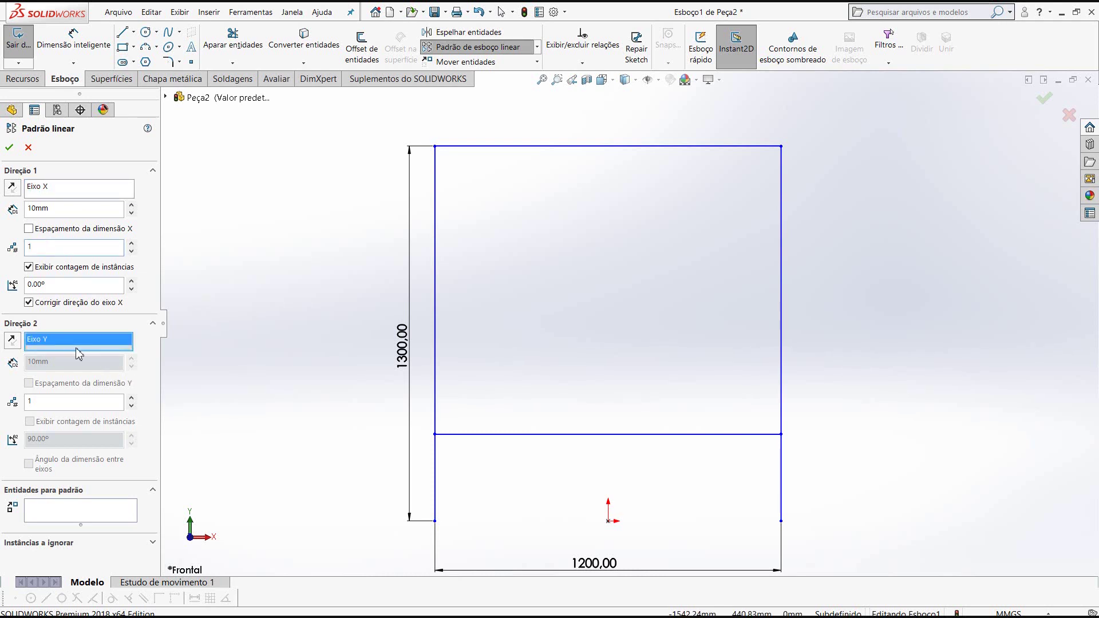
pyautogui.click(491, 147)
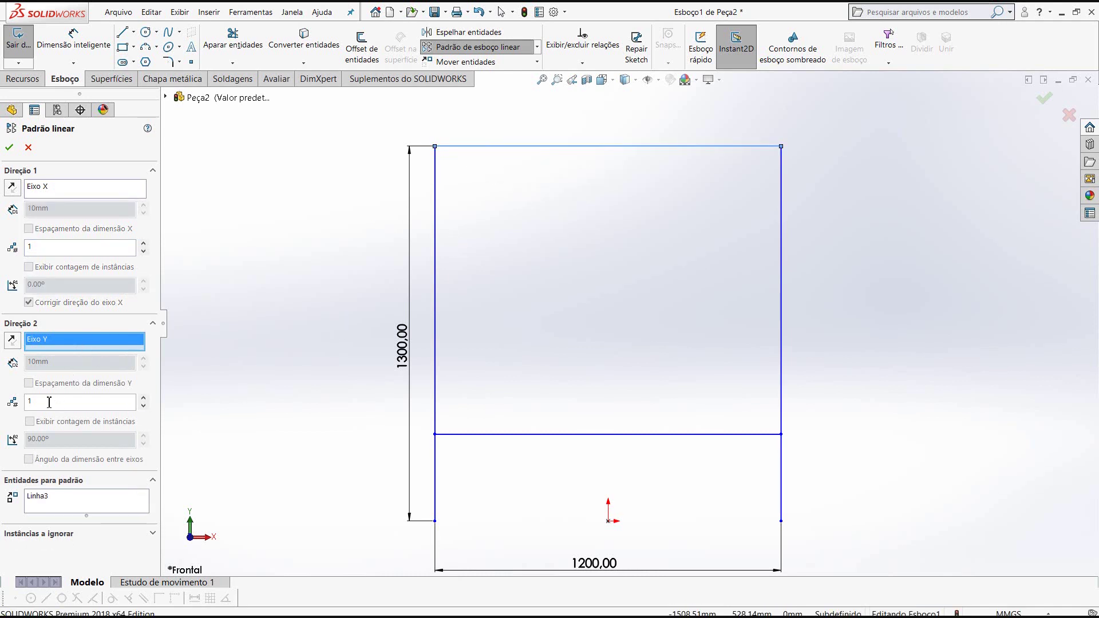
# Repeat the top line downward as 4 instances spaced 250 mm apart
pyautogui.write('4')
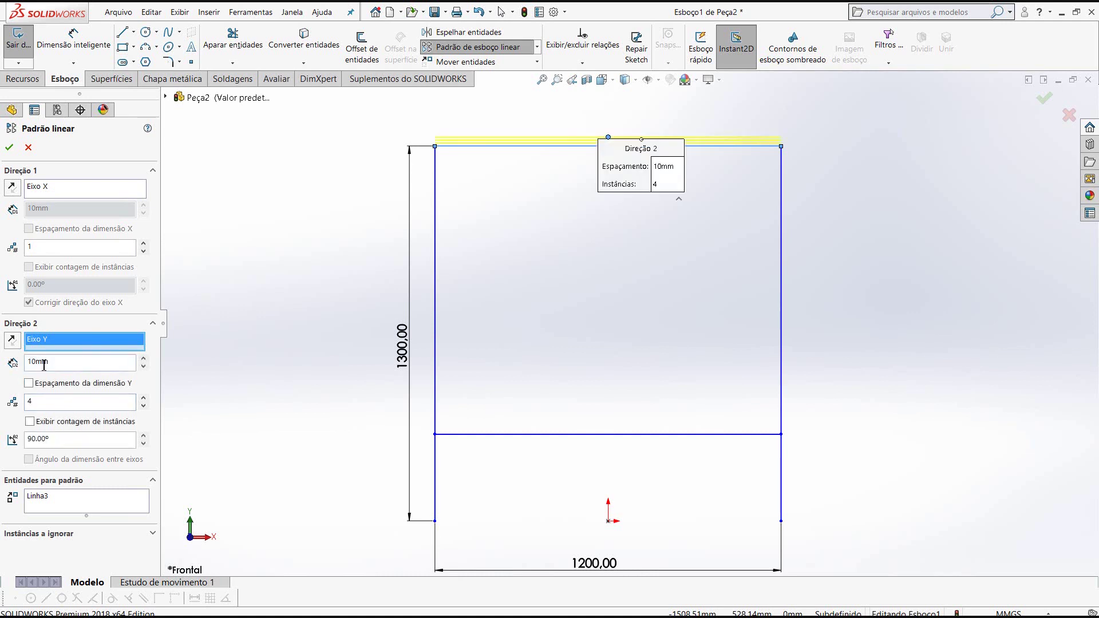
pyautogui.moveTo(44, 365); pyautogui.dragTo(30, 361)
pyautogui.write('250')
pyautogui.press('Return')
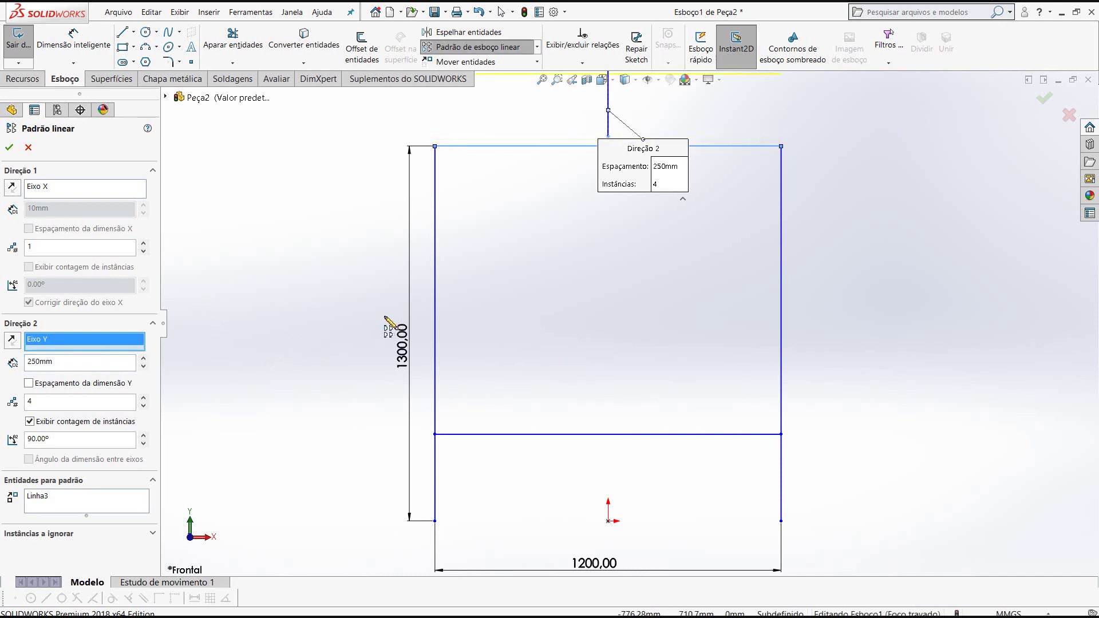
pyautogui.click(12, 341)
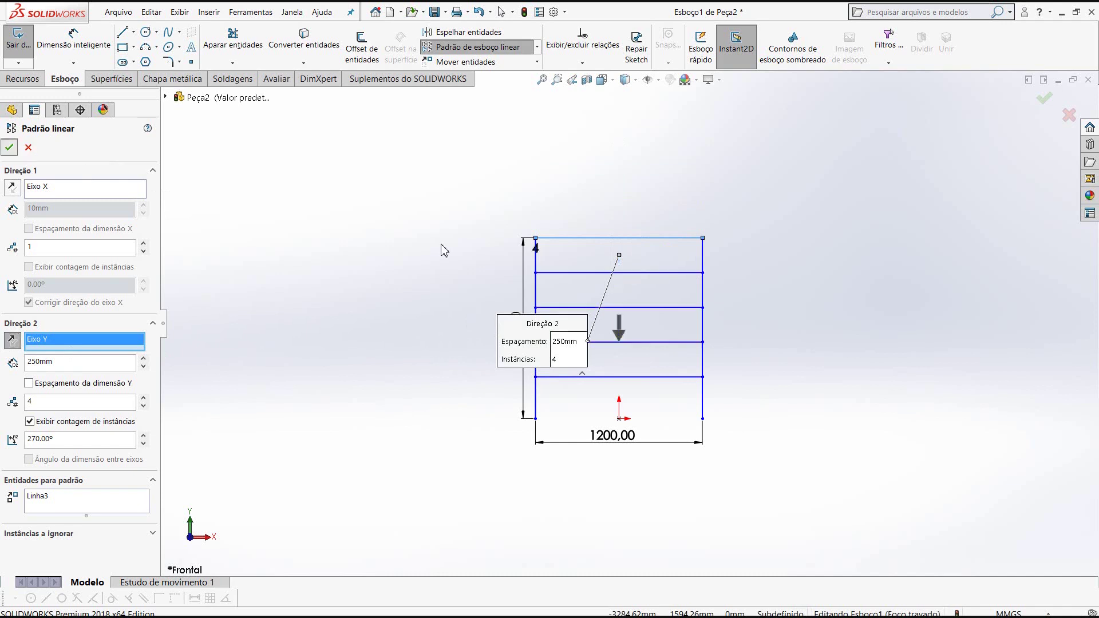
pyautogui.press('Return')
pyautogui.scroll(-2, 755, 329)
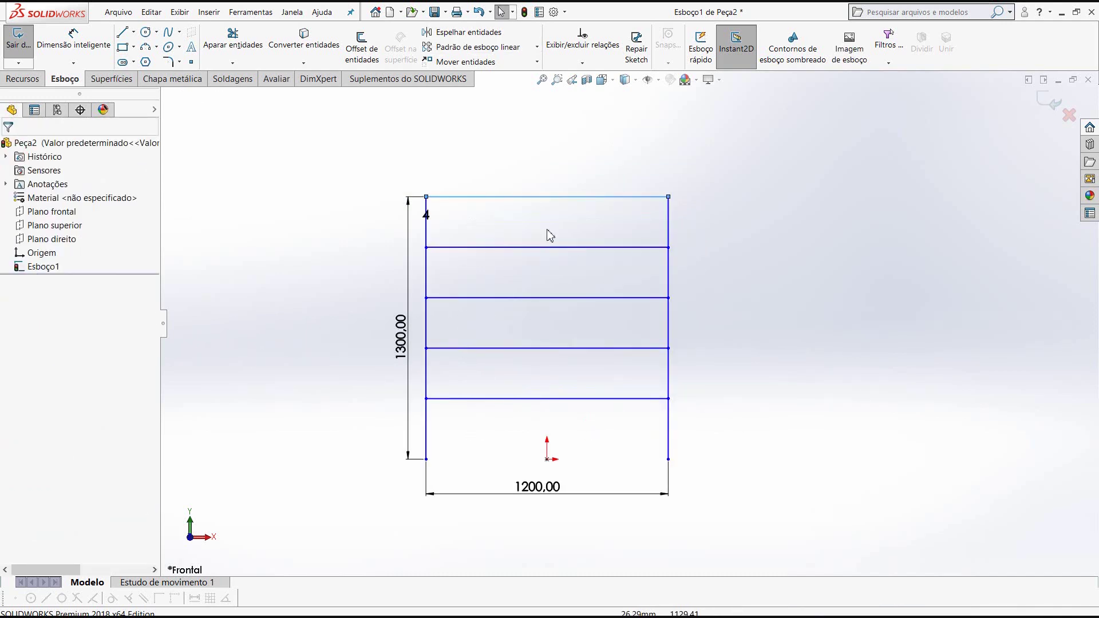
pyautogui.scroll(-2, 479, 266)
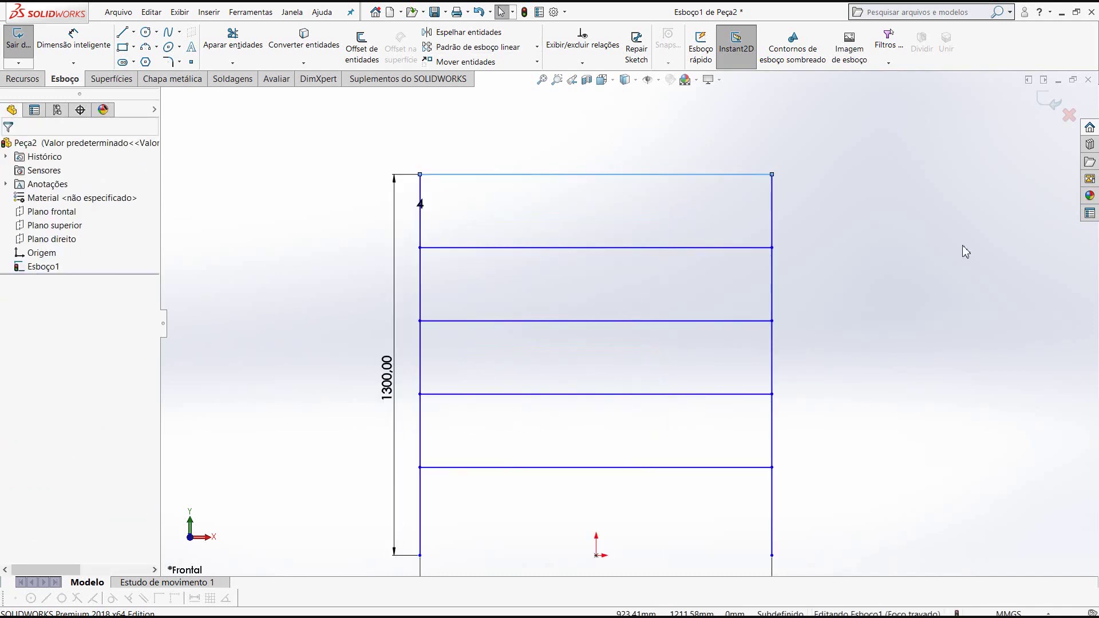
pyautogui.press('z')
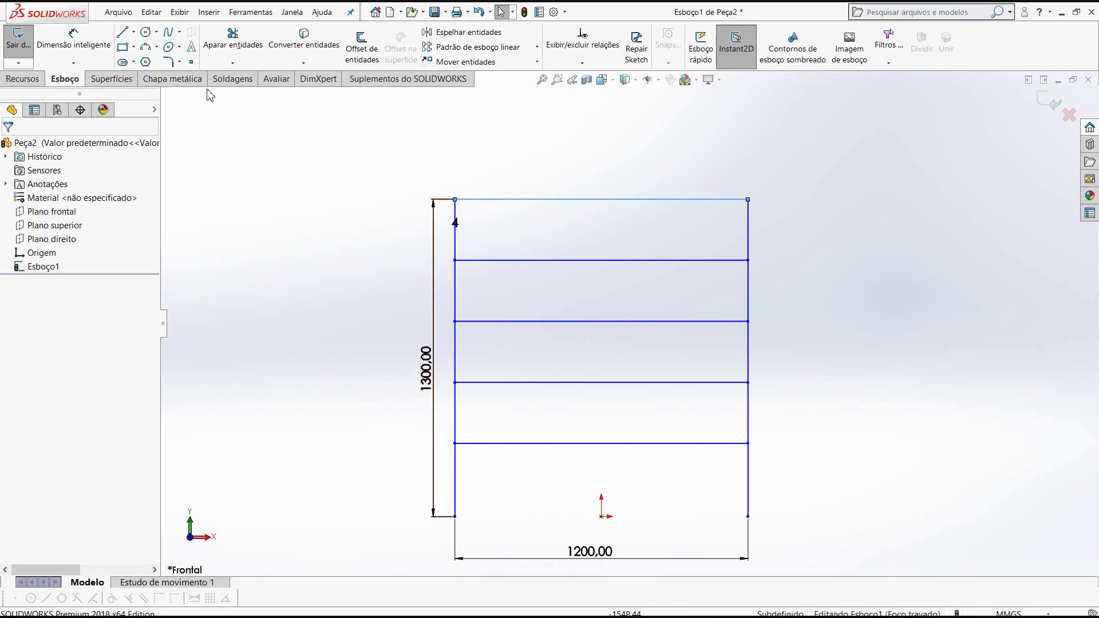
# Apply 57 mm sketch fillets to the frame's top-left and top-right corners
pyautogui.click(171, 61)
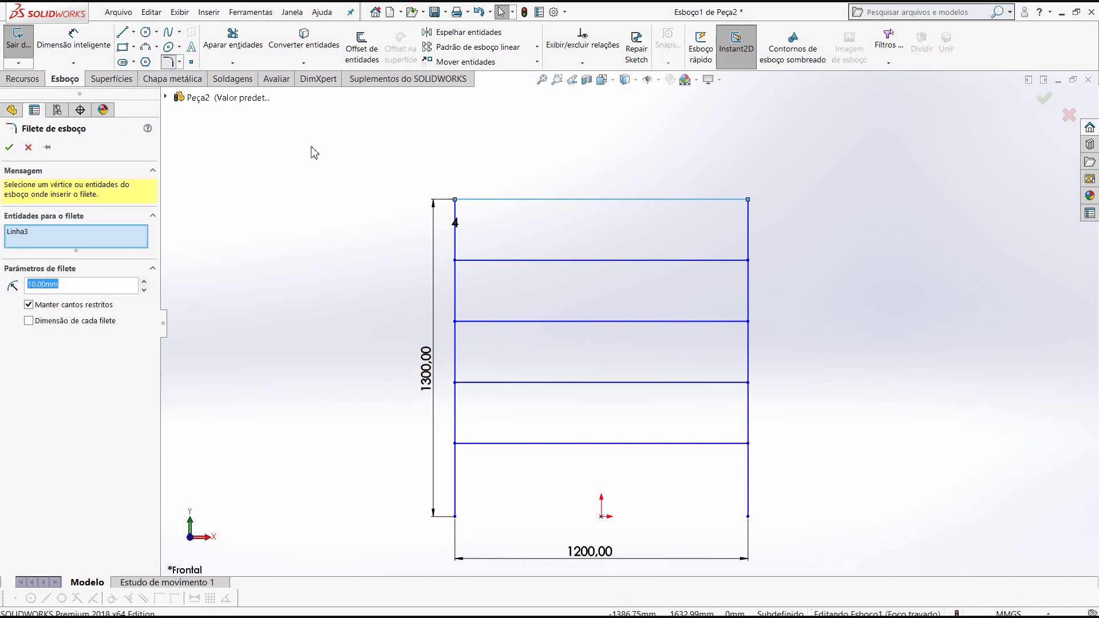
pyautogui.click(456, 202)
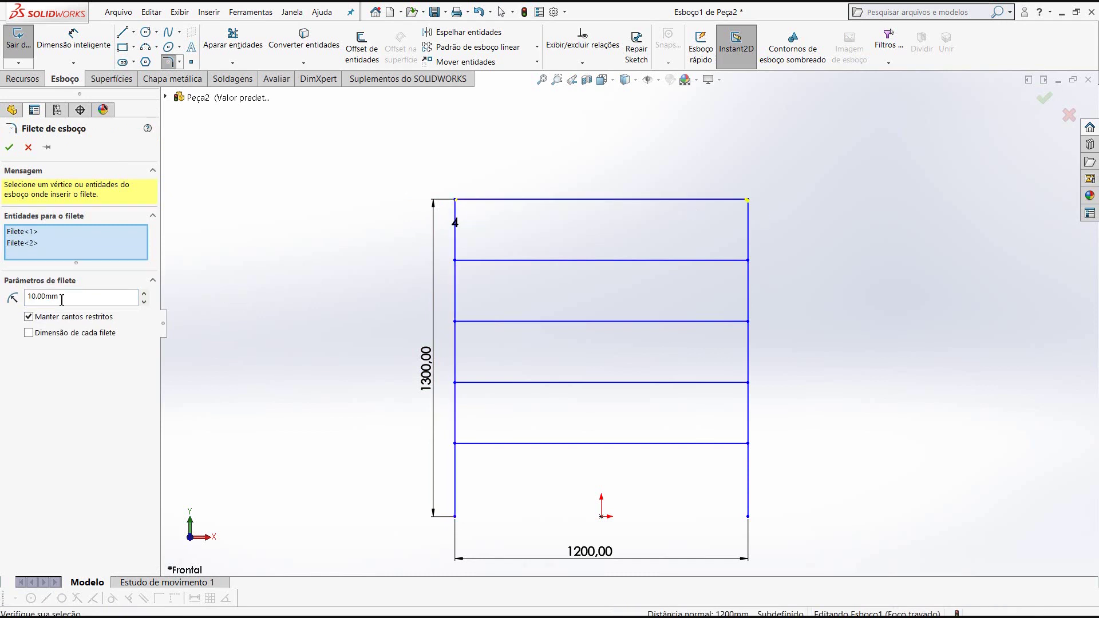
pyautogui.click(71, 299)
pyautogui.write('5')
pyautogui.write('7')
pyautogui.click(9, 147)
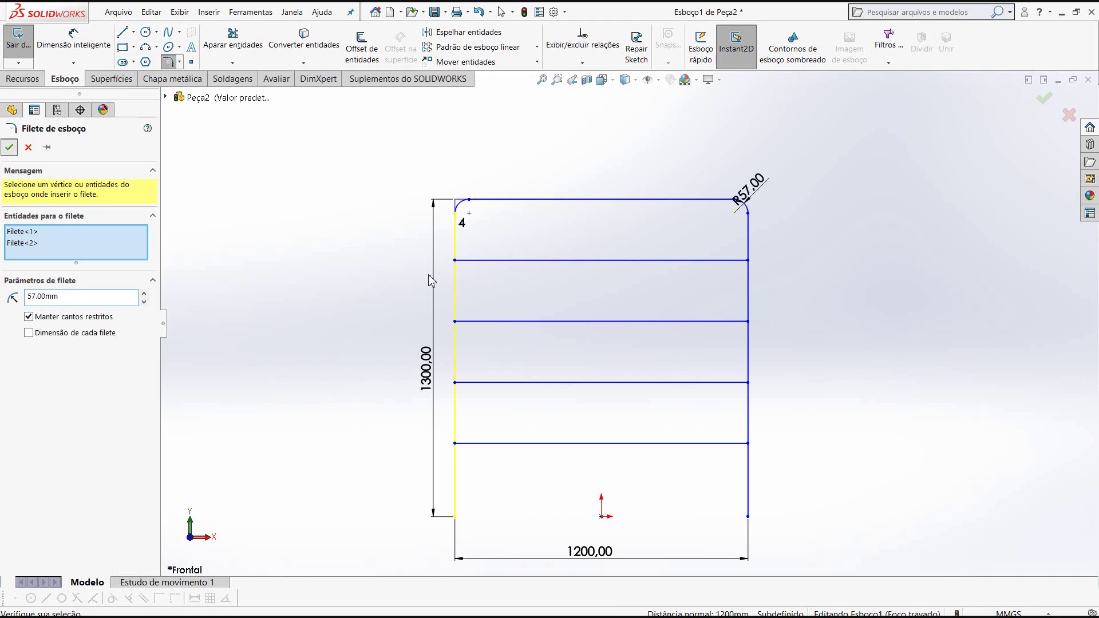
pyautogui.press('Escape')
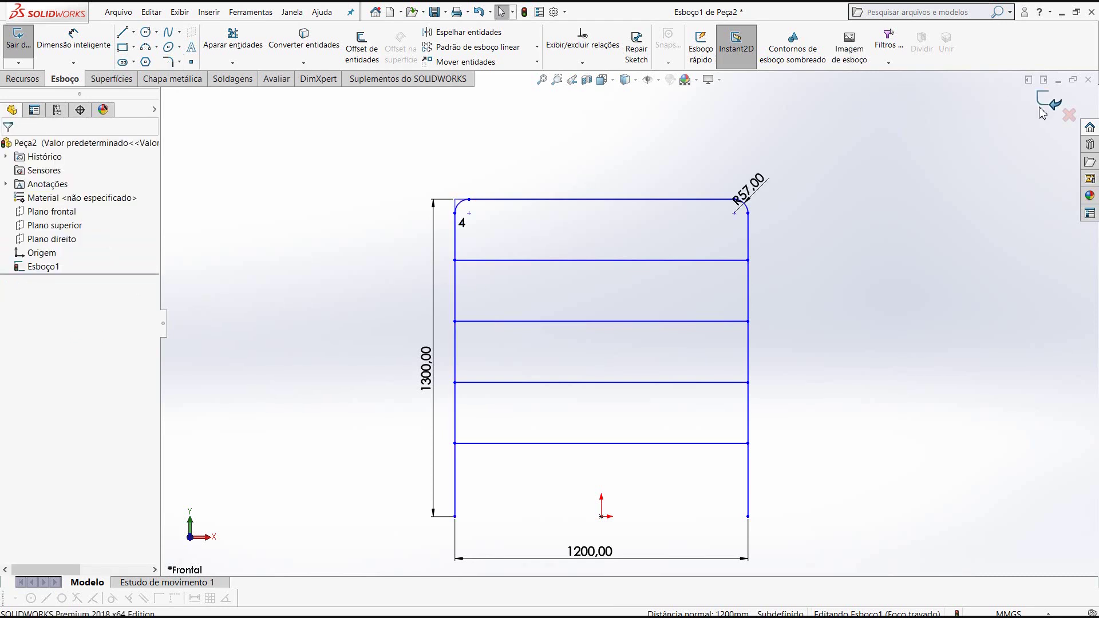
# Exit the frame sketch, orbit it into 3D, and bring up the Weldments (Soldagens) tools
pyautogui.hotkey('ctrl', 'b')
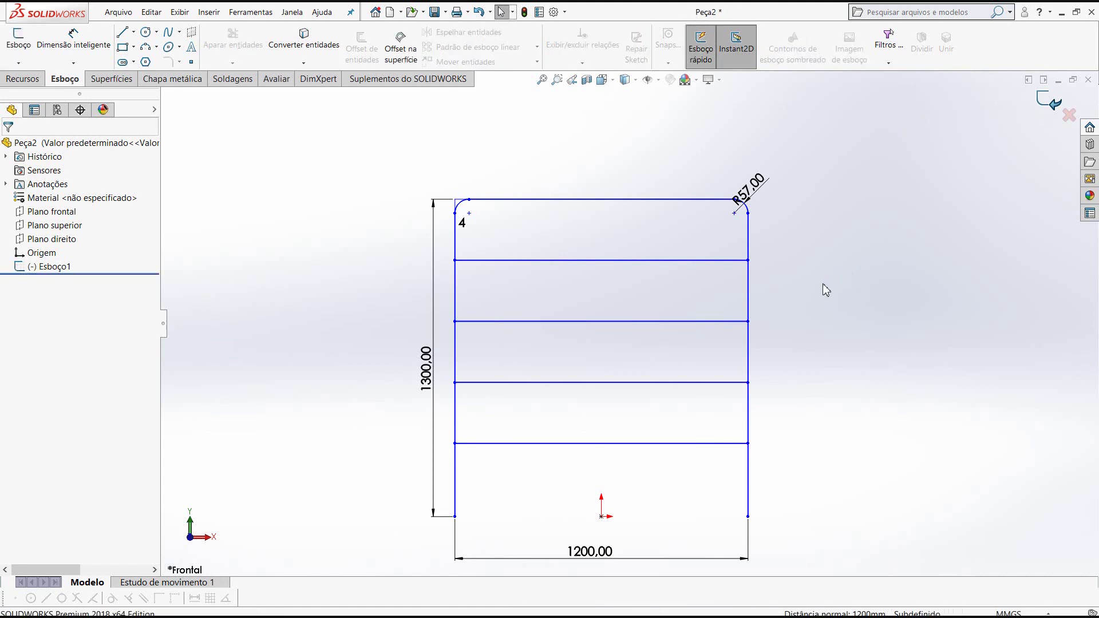
pyautogui.moveTo(804, 372)
pyautogui.mouseDown(button='middle')
pyautogui.moveTo(790, 405)
pyautogui.moveTo(741, 400)
pyautogui.moveTo(698, 417)
pyautogui.moveTo(711, 406)
pyautogui.moveTo(694, 338)
pyautogui.mouseUp(button='middle')
pyautogui.scroll(-1, 720, 275)
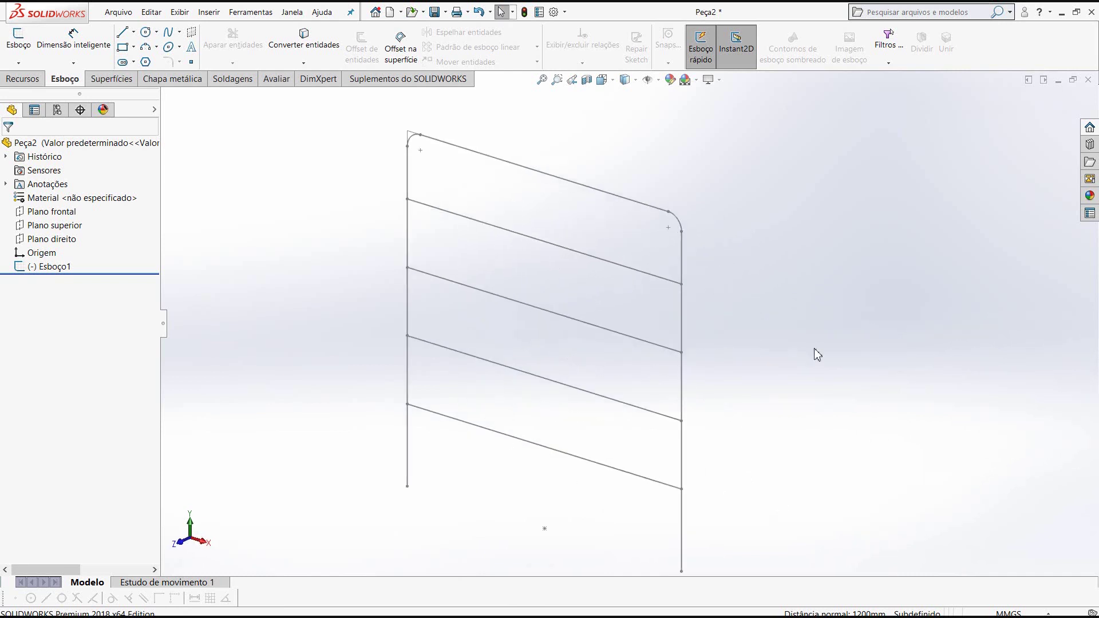
pyautogui.moveTo(816, 355)
pyautogui.mouseDown(button='middle')
pyautogui.moveTo(727, 485)
pyautogui.moveTo(651, 335)
pyautogui.moveTo(607, 213)
pyautogui.mouseUp(button='middle')
pyautogui.click(234, 79)
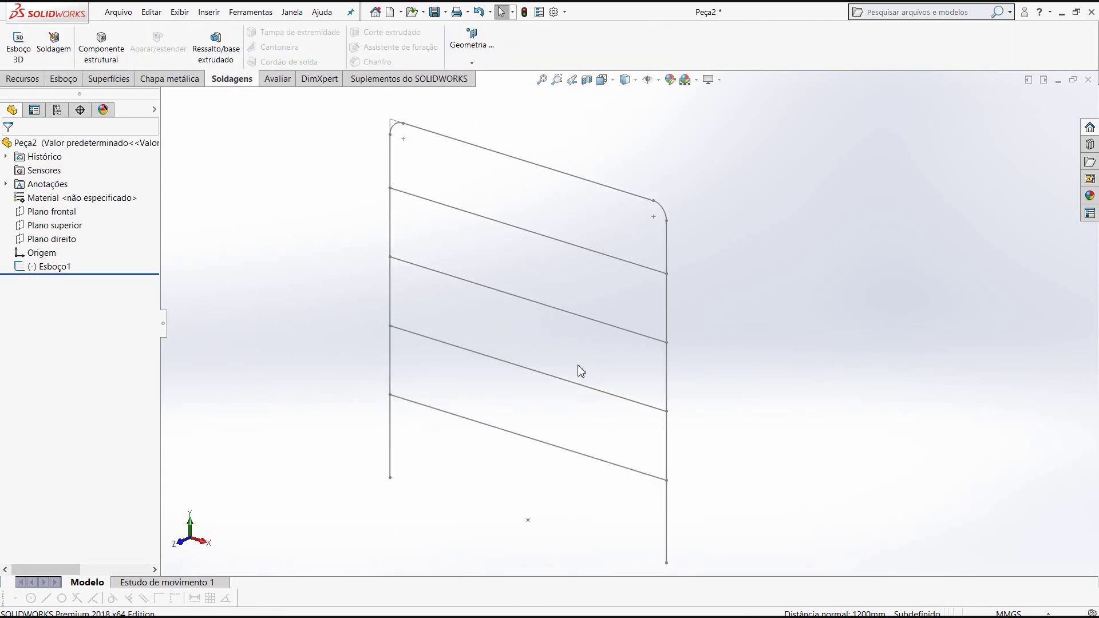
# Add 1-1.2 corrimão tubes along both uprights, the two top arcs and the top line
pyautogui.click(109, 56)
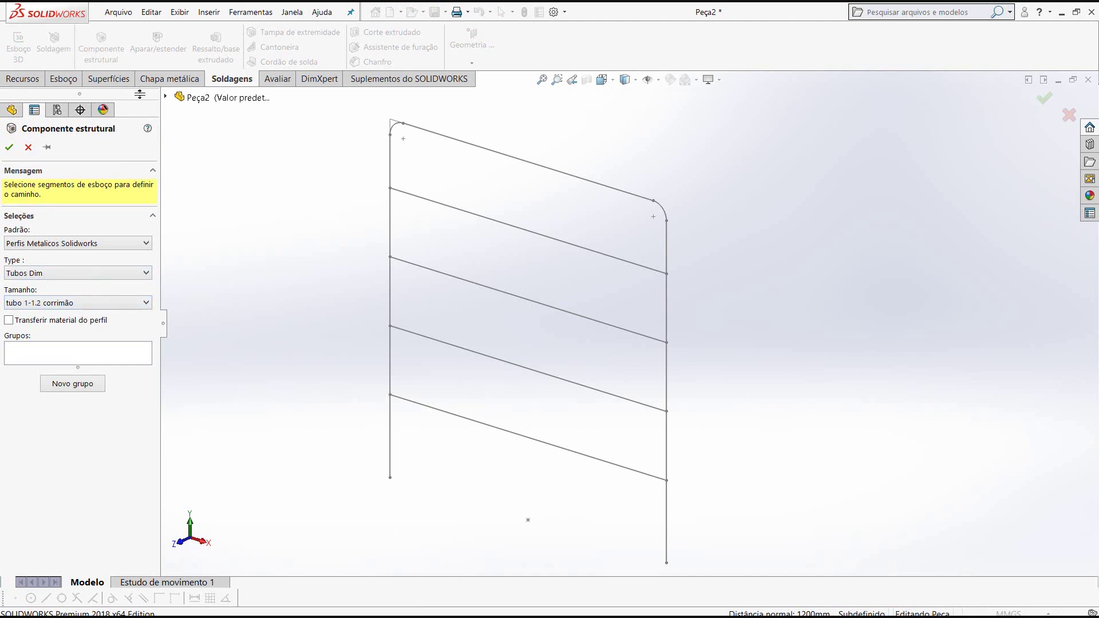
pyautogui.click(390, 441)
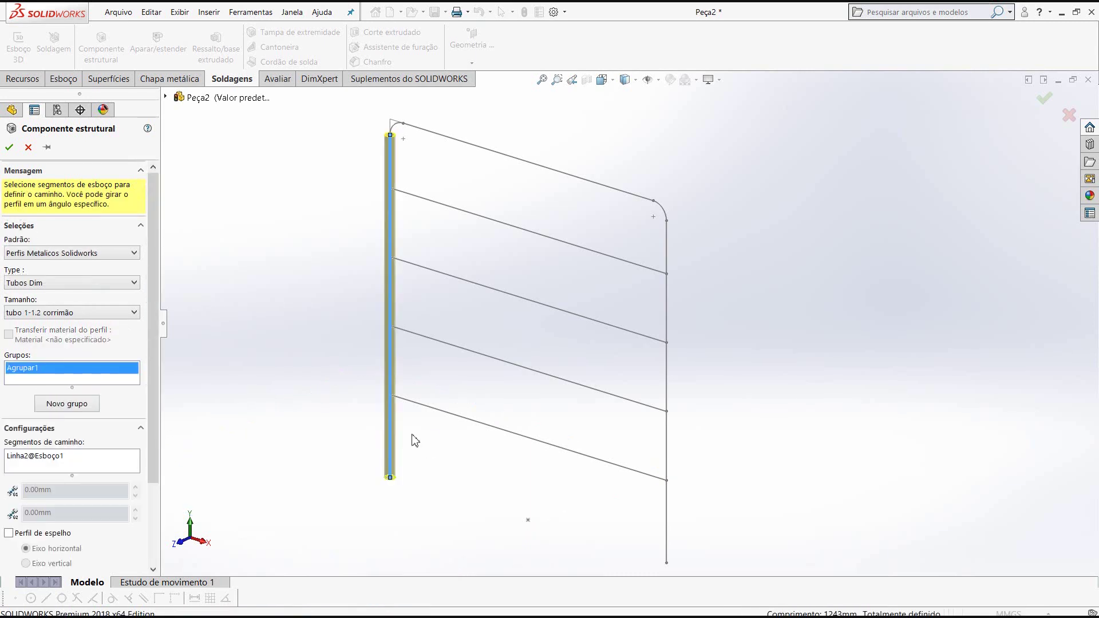
pyautogui.click(418, 139)
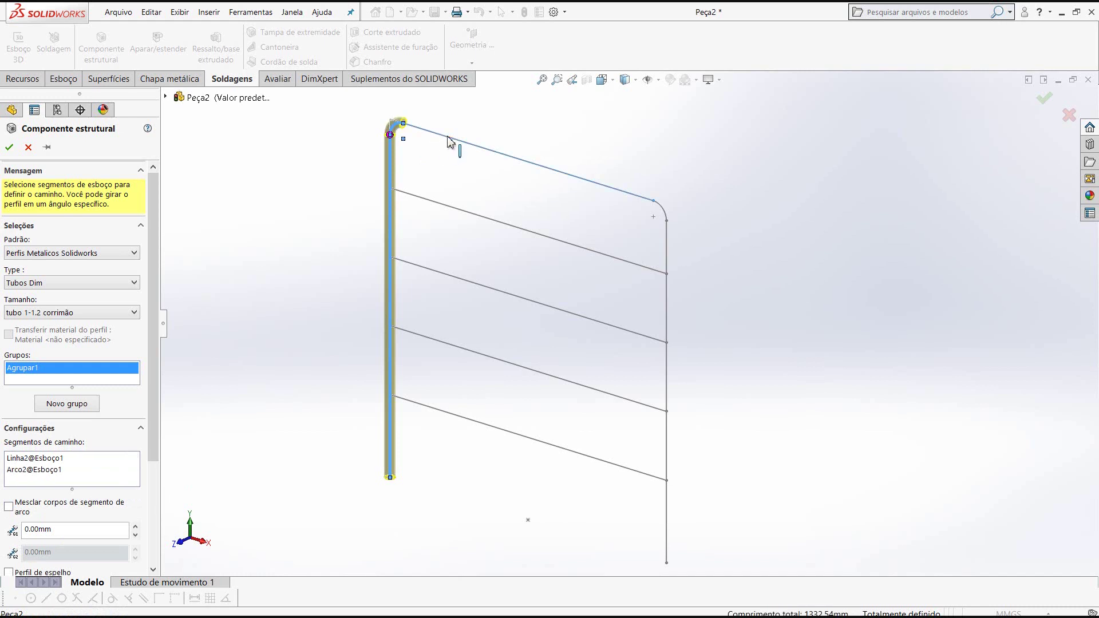
pyautogui.click(449, 141)
pyautogui.click(671, 221)
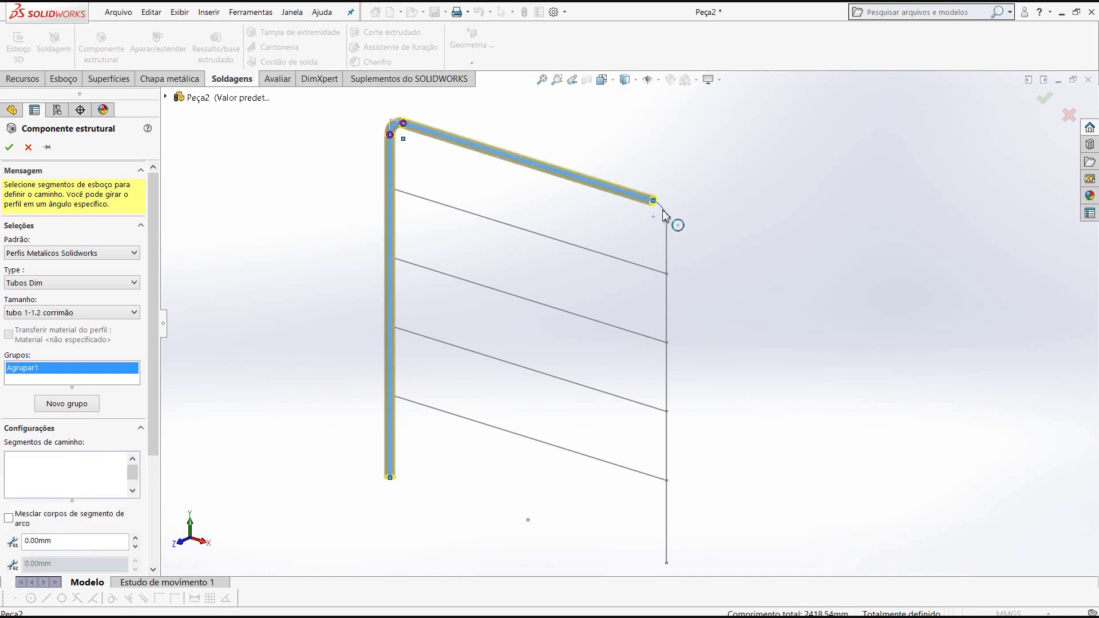
pyautogui.click(668, 250)
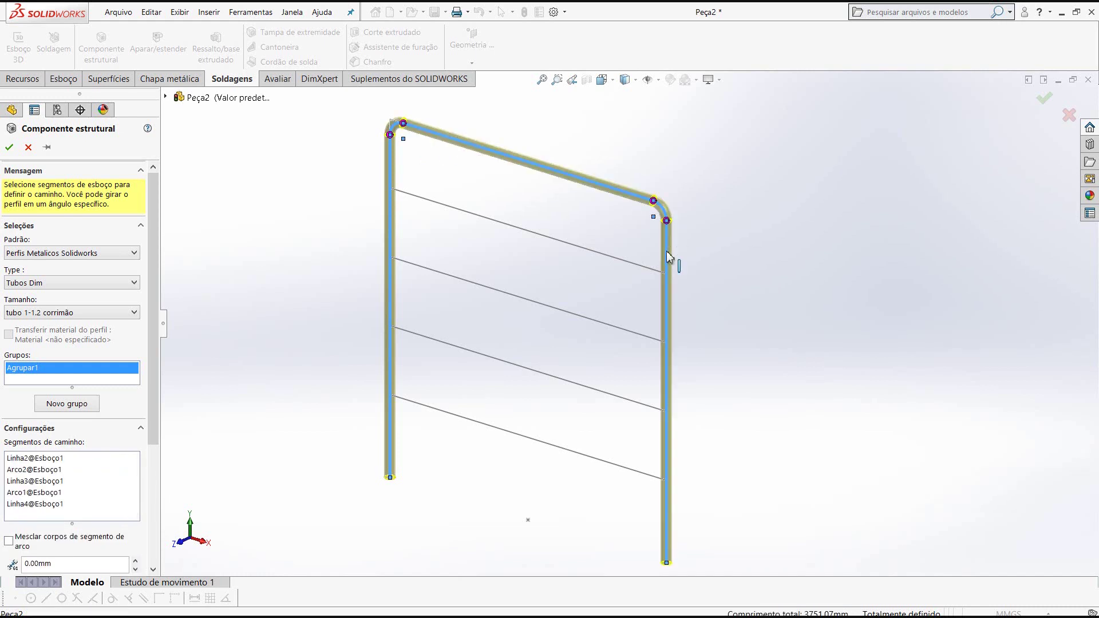
# Add a second tube group for the horizontal rails and confirm the structural member
pyautogui.click(83, 404)
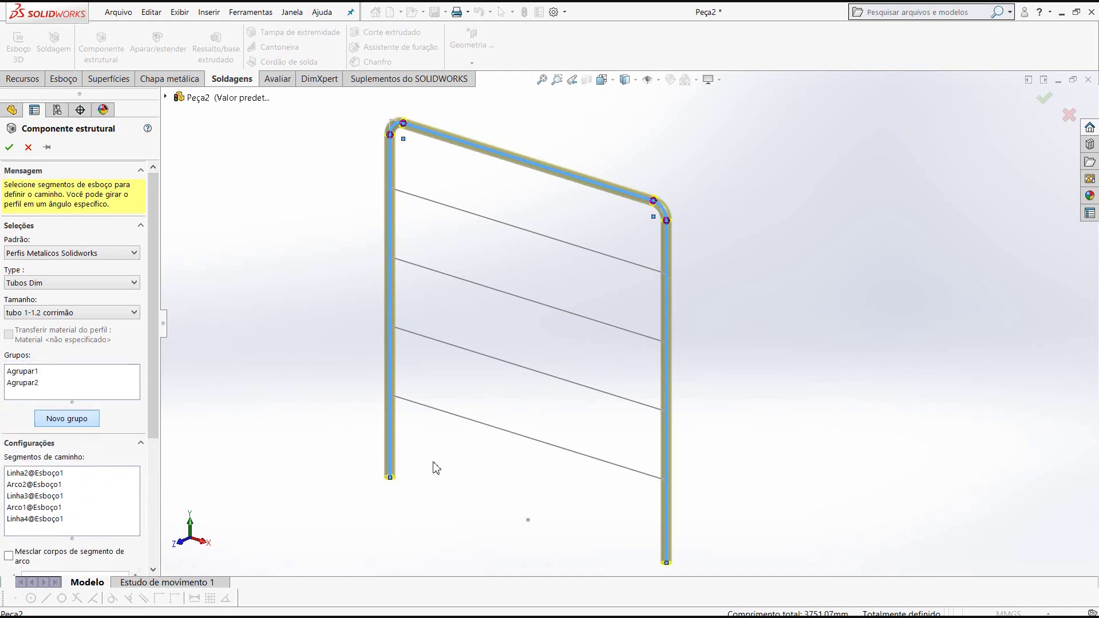
pyautogui.click(466, 421)
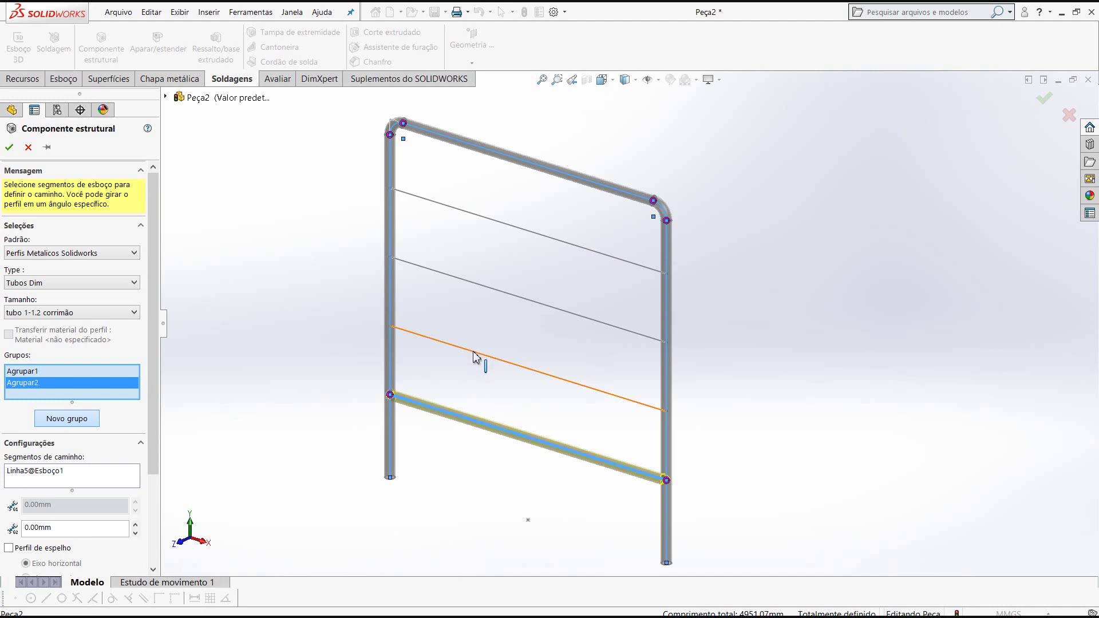
pyautogui.click(474, 356)
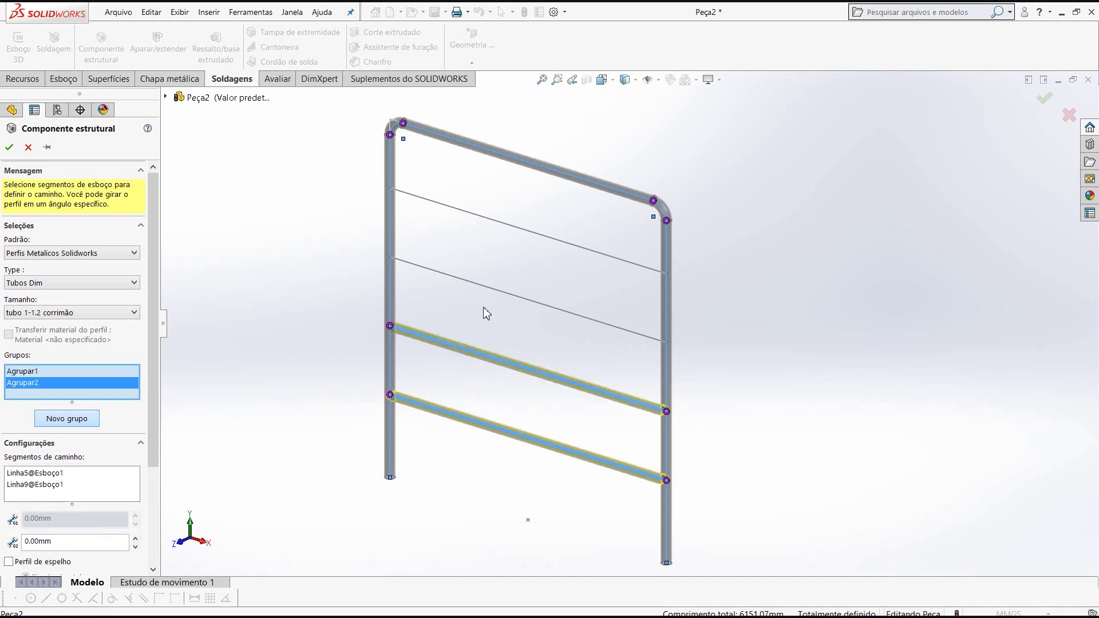
pyautogui.click(521, 234)
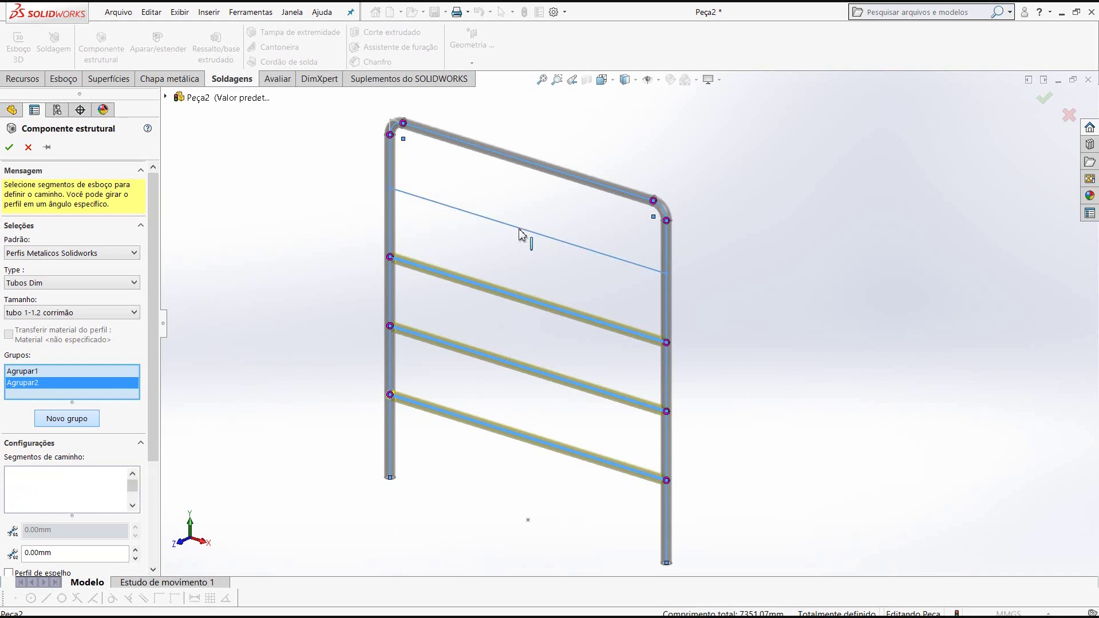
pyautogui.click(9, 147)
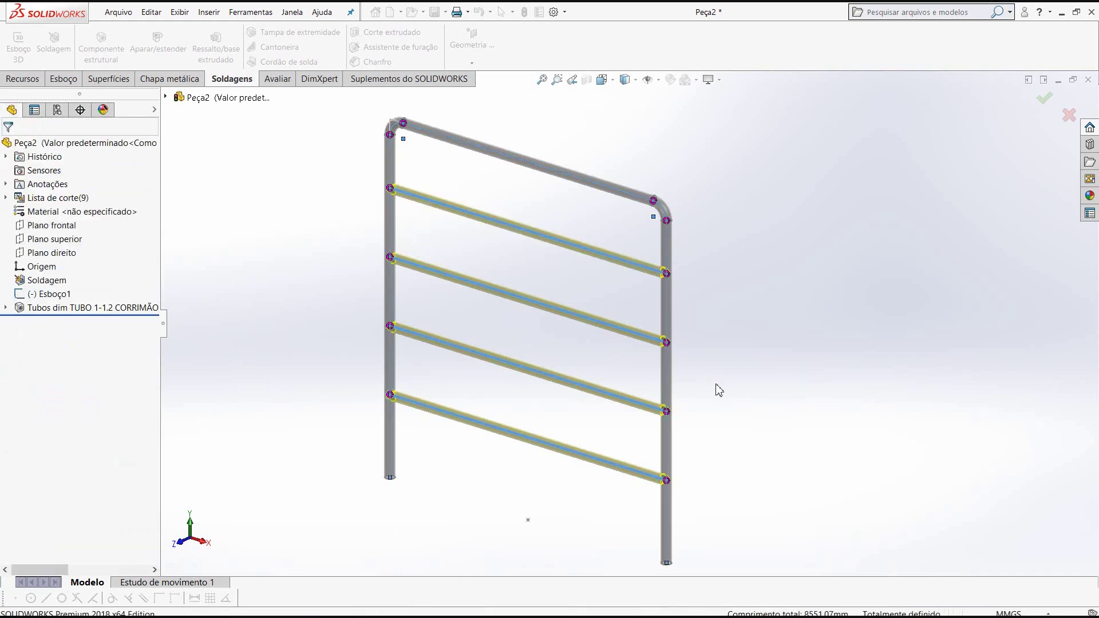
# Turn the railing to the Front view and select the Plano frontal plane
pyautogui.moveTo(742, 357); pyautogui.dragTo(693, 342, button='middle')
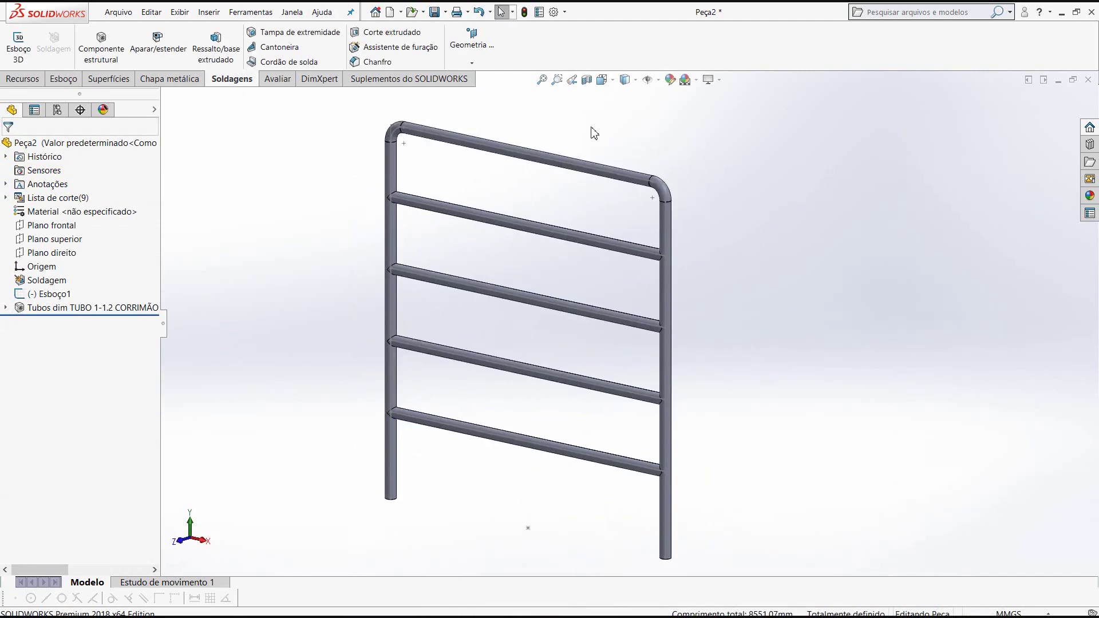
pyautogui.click(617, 80)
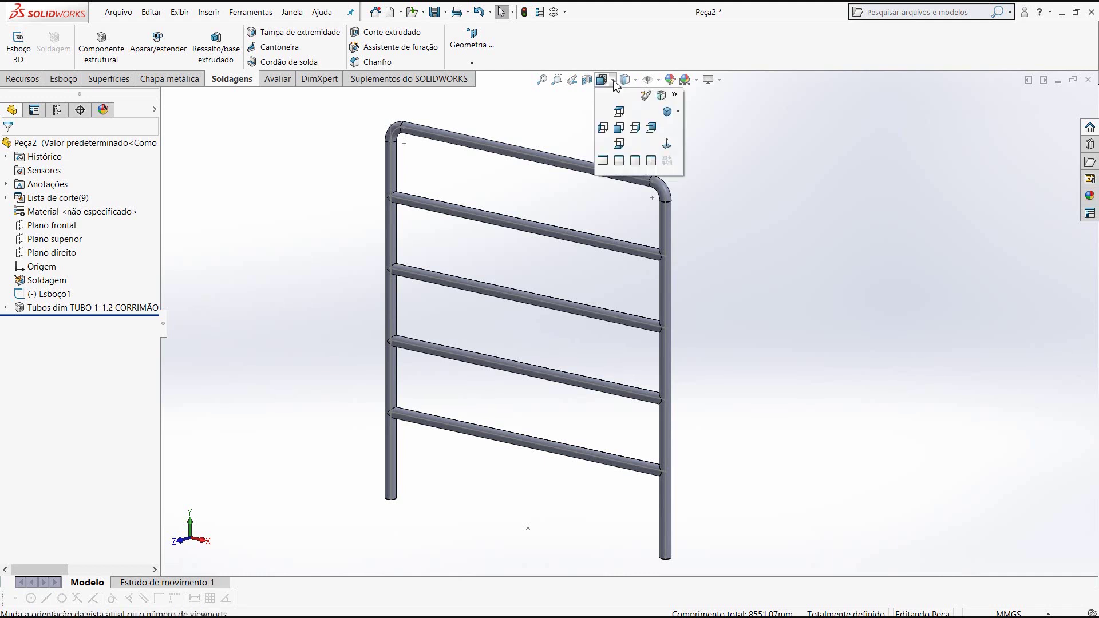
pyautogui.click(620, 128)
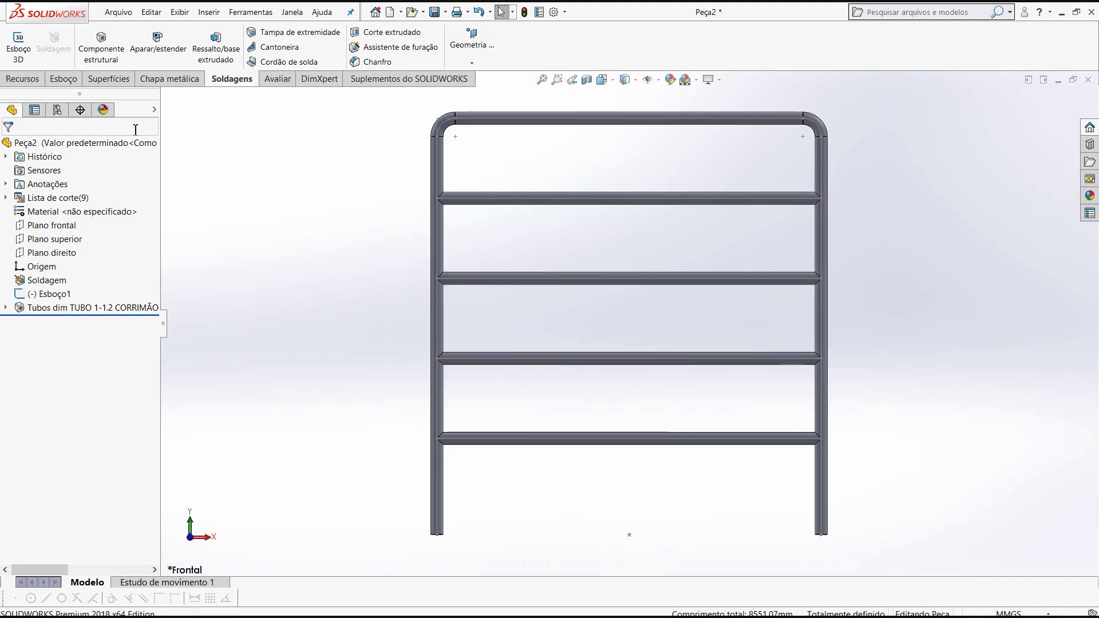
pyautogui.click(54, 225)
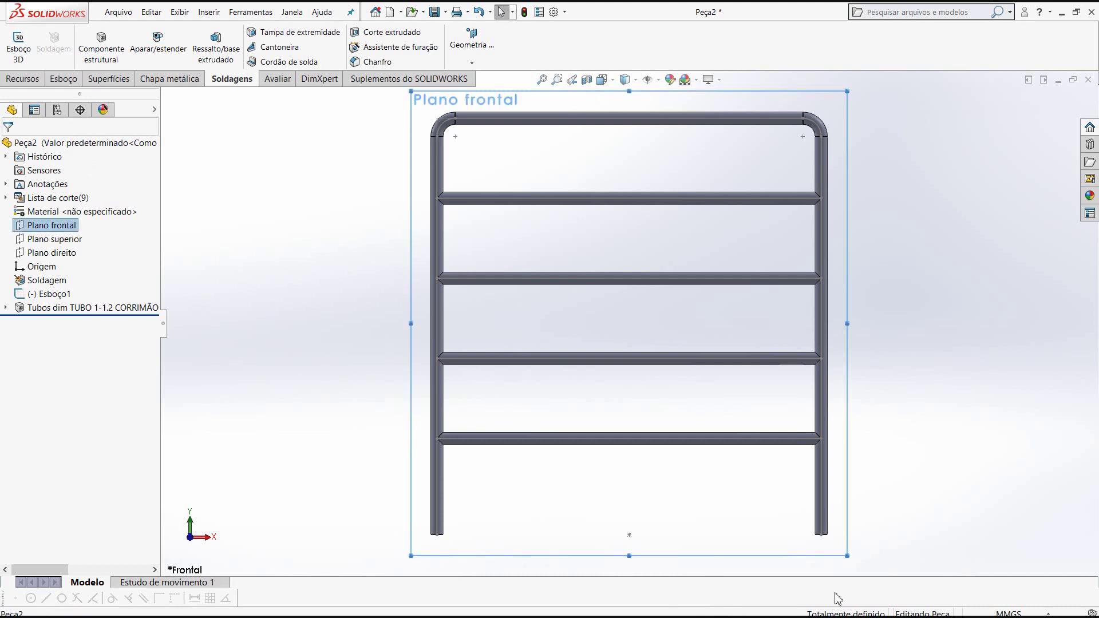
pyautogui.scroll(-2, 824, 501)
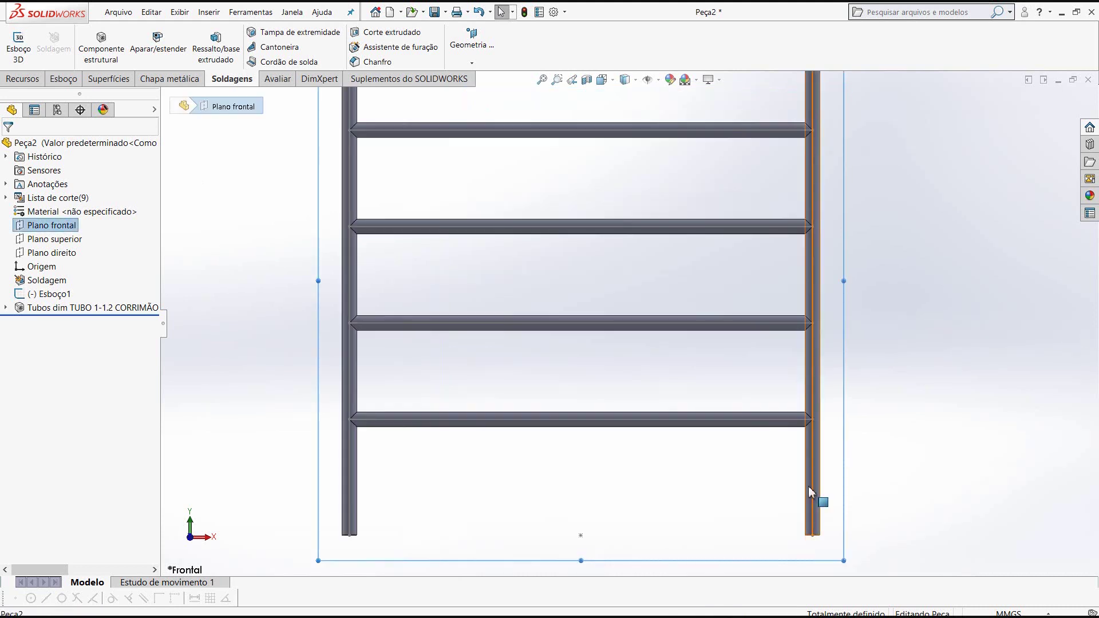
pyautogui.scroll(2, 643, 471)
pyautogui.scroll(1, 629, 336)
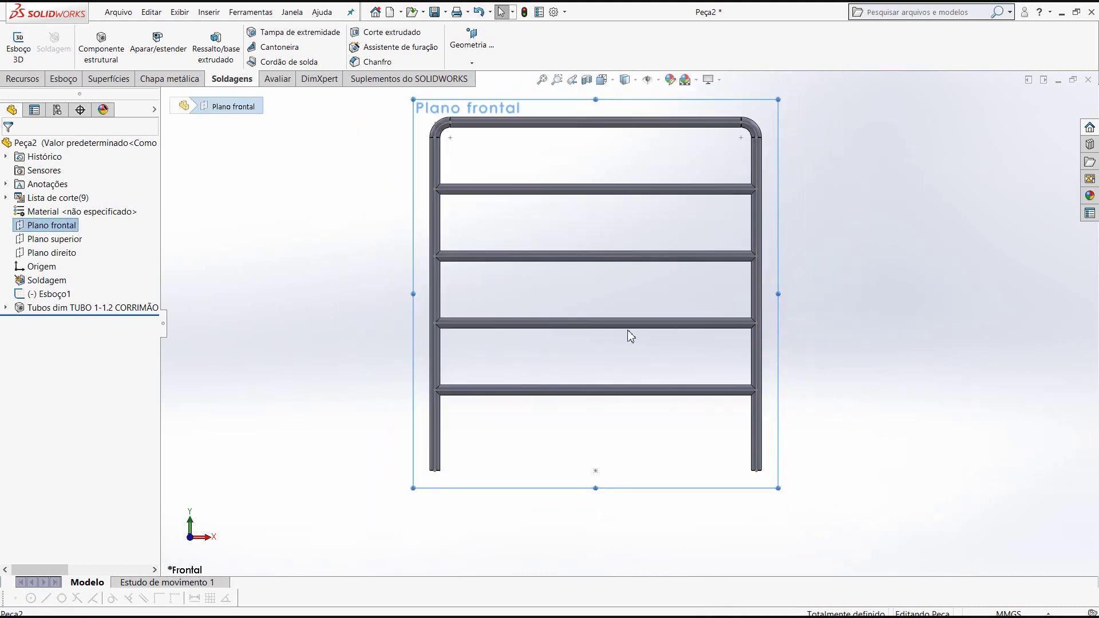
# Check the railing from the Top view, then return to Front and zoom to the lower half
pyautogui.click(613, 85)
pyautogui.click(616, 113)
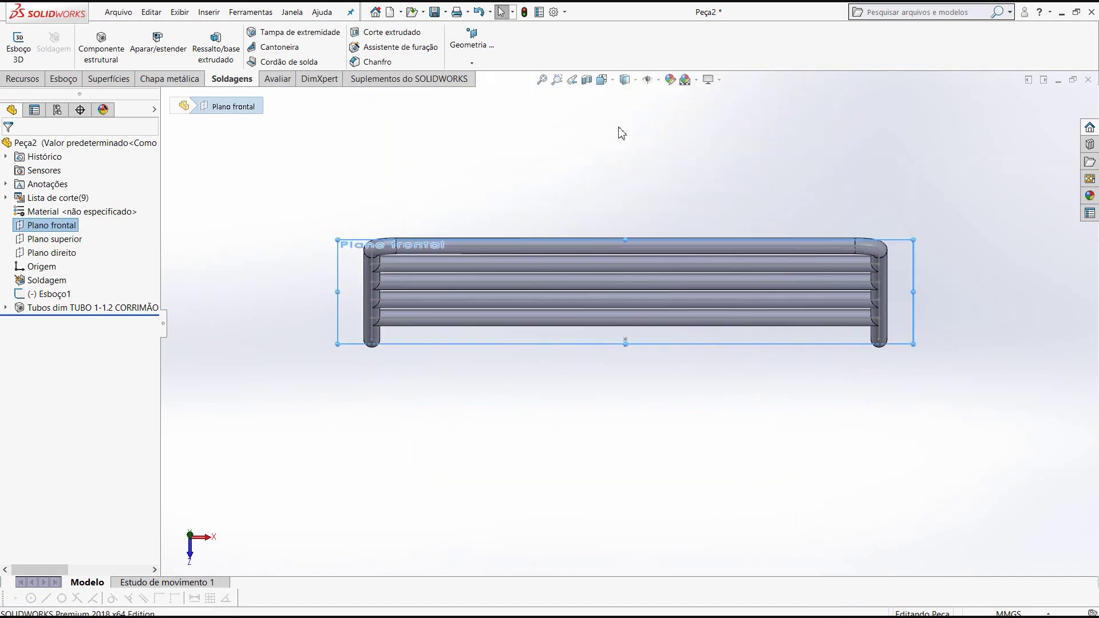
pyautogui.click(613, 84)
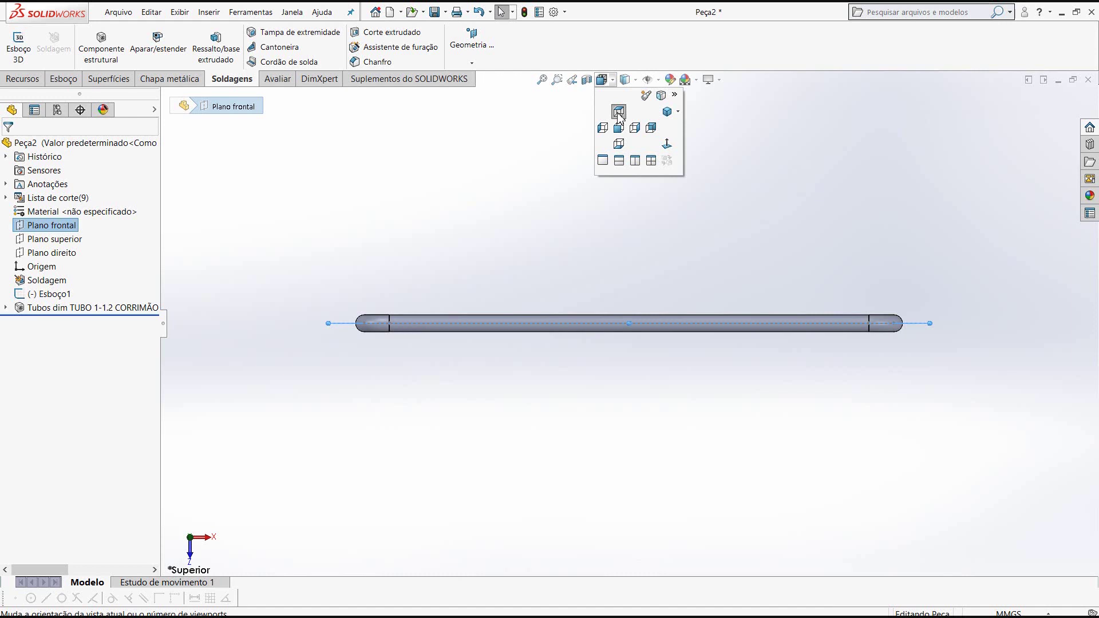
pyautogui.click(664, 145)
pyautogui.scroll(-1, 689, 588)
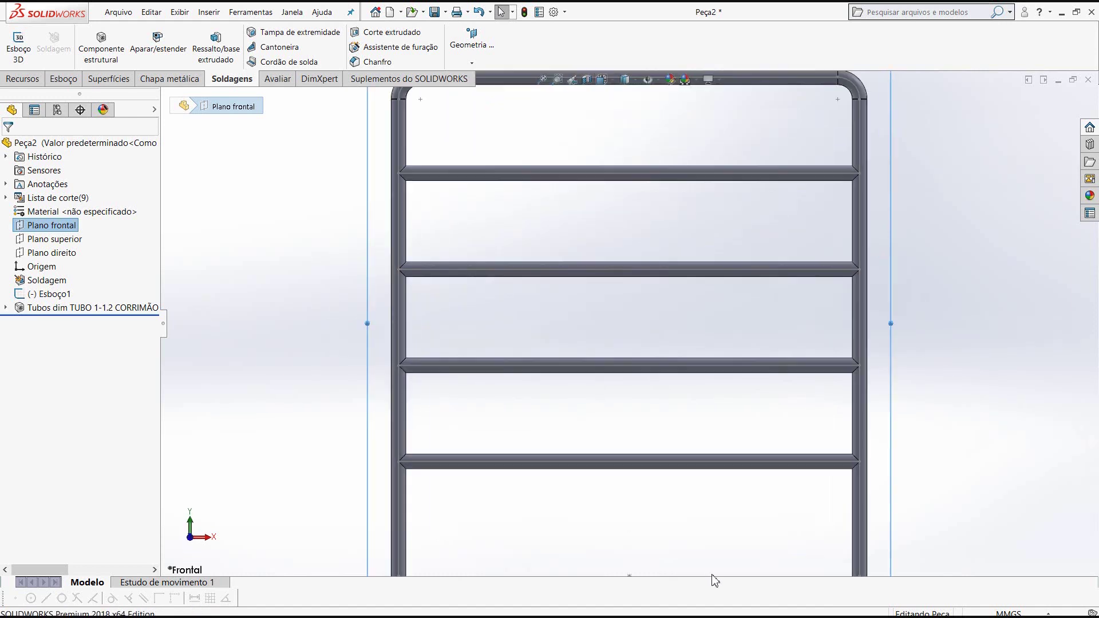
pyautogui.scroll(1, 645, 524)
pyautogui.scroll(1, 608, 481)
pyautogui.scroll(-2, 657, 564)
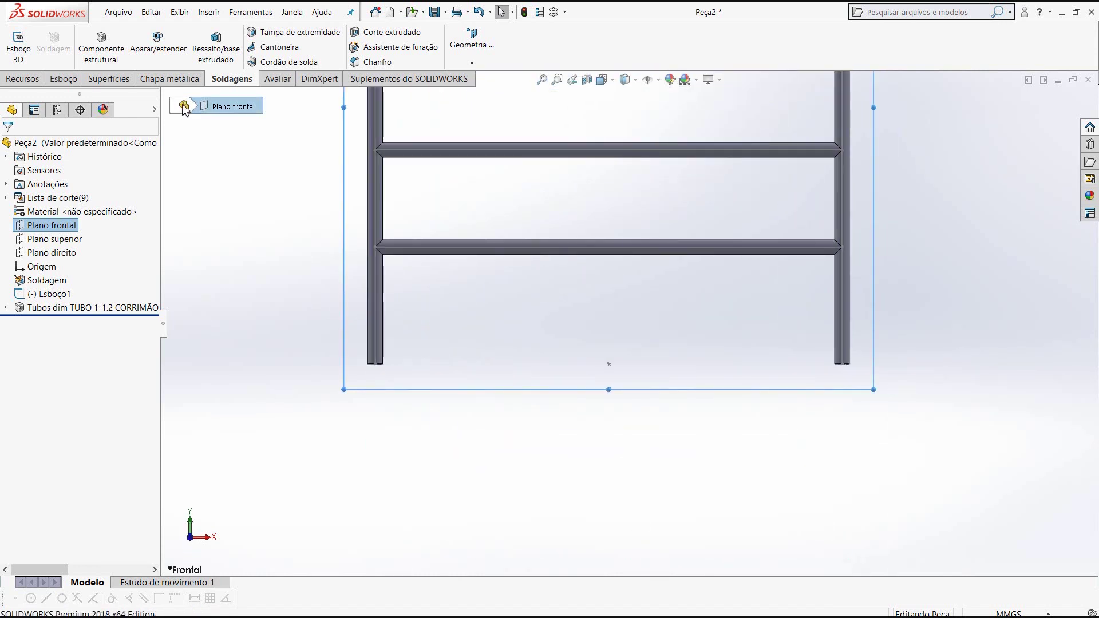
# Draw a corner rectangle on the front plane spanning from the left post to the right post
pyautogui.click(64, 78)
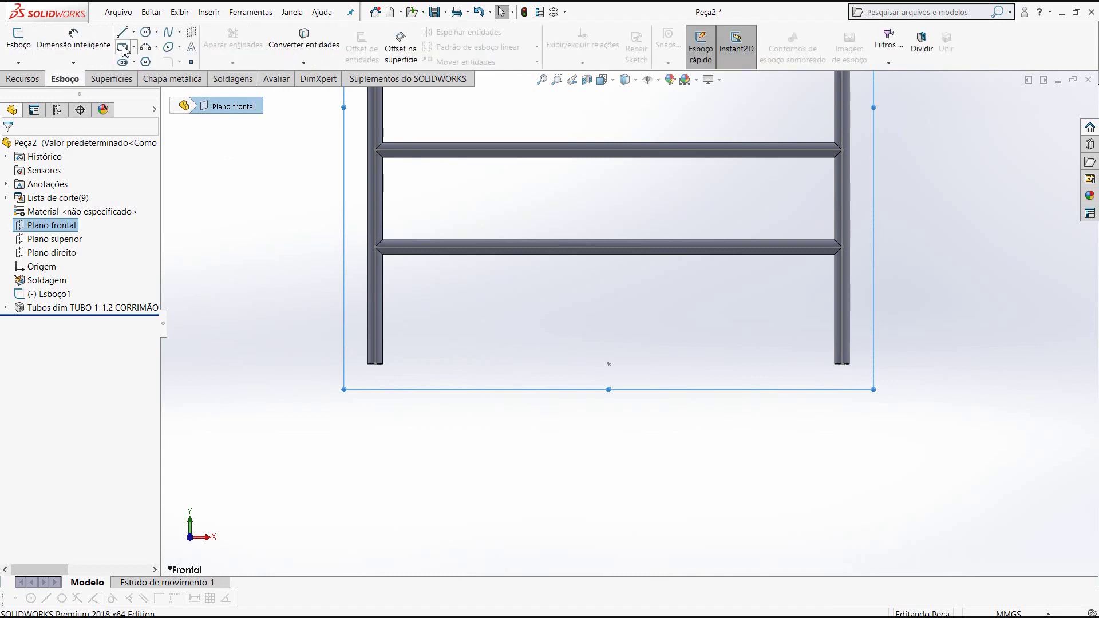
pyautogui.click(124, 48)
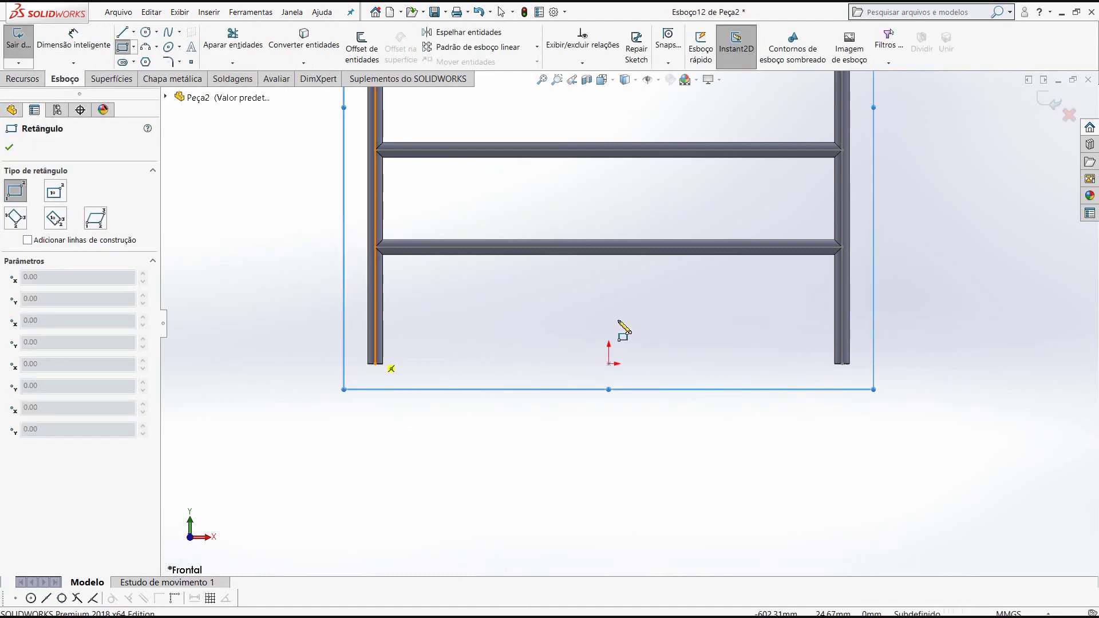
pyautogui.click(375, 354)
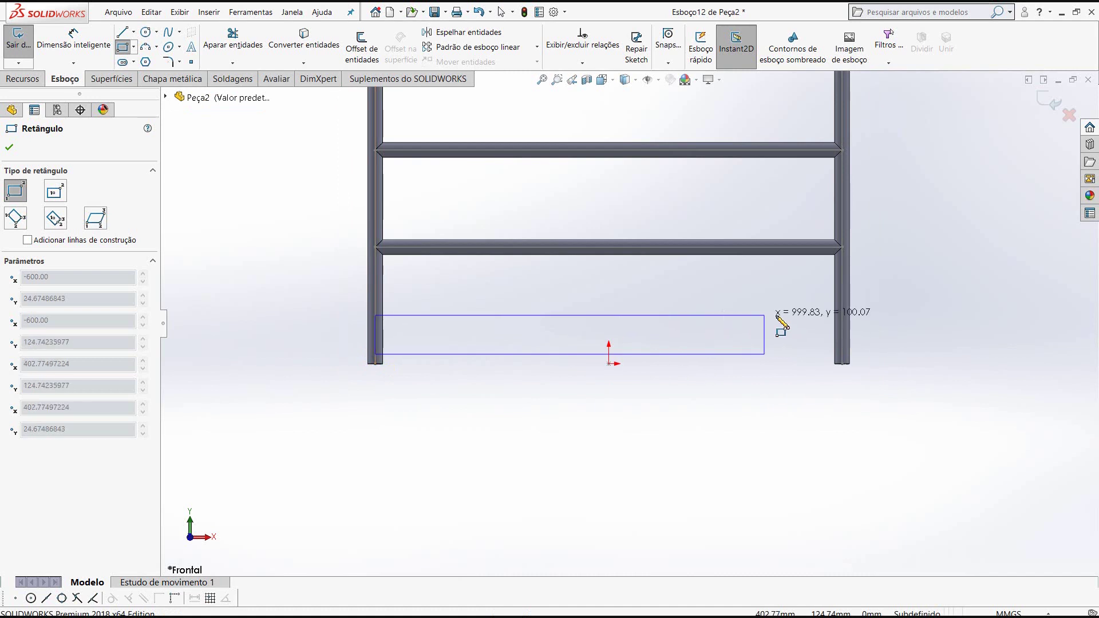
pyautogui.click(843, 292)
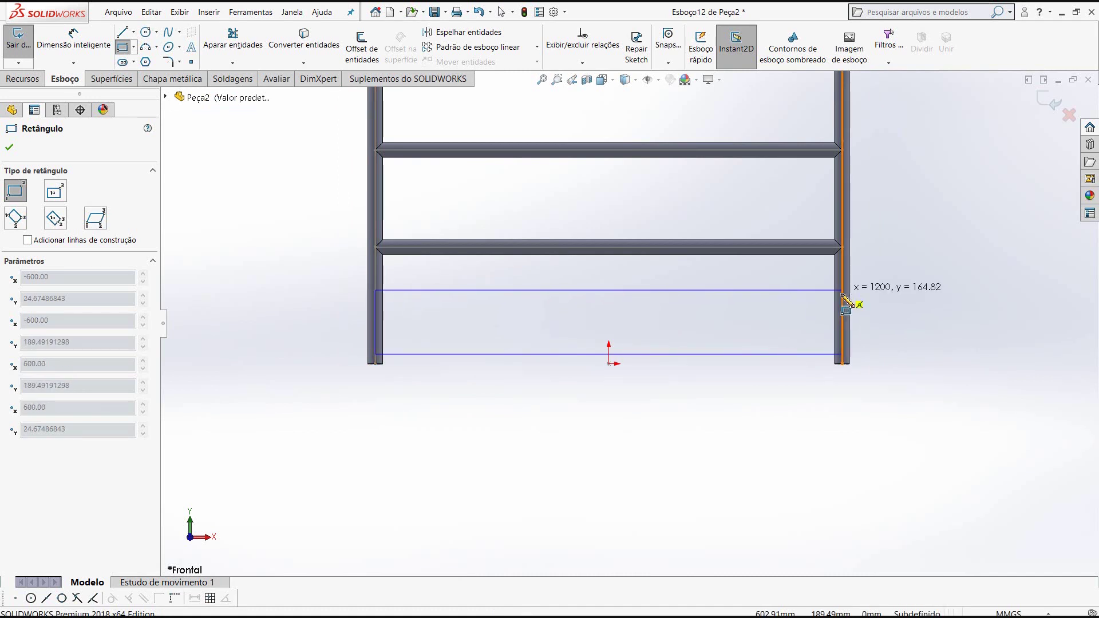
pyautogui.click(10, 148)
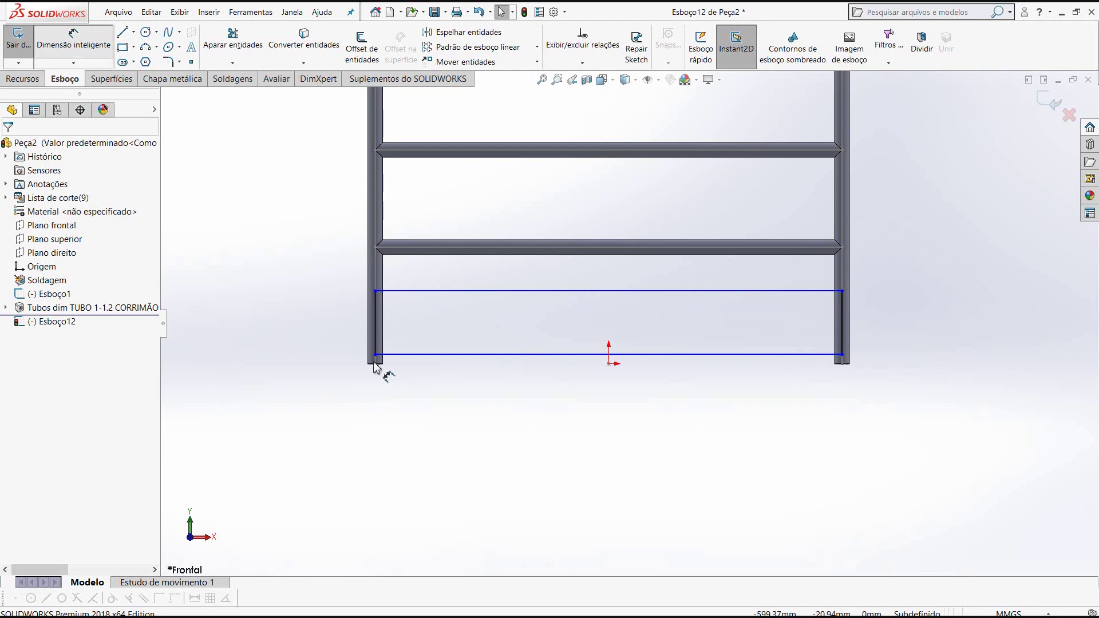
# Dimension the rectangle 25 mm above the left post end and 200 mm tall
pyautogui.click(375, 364)
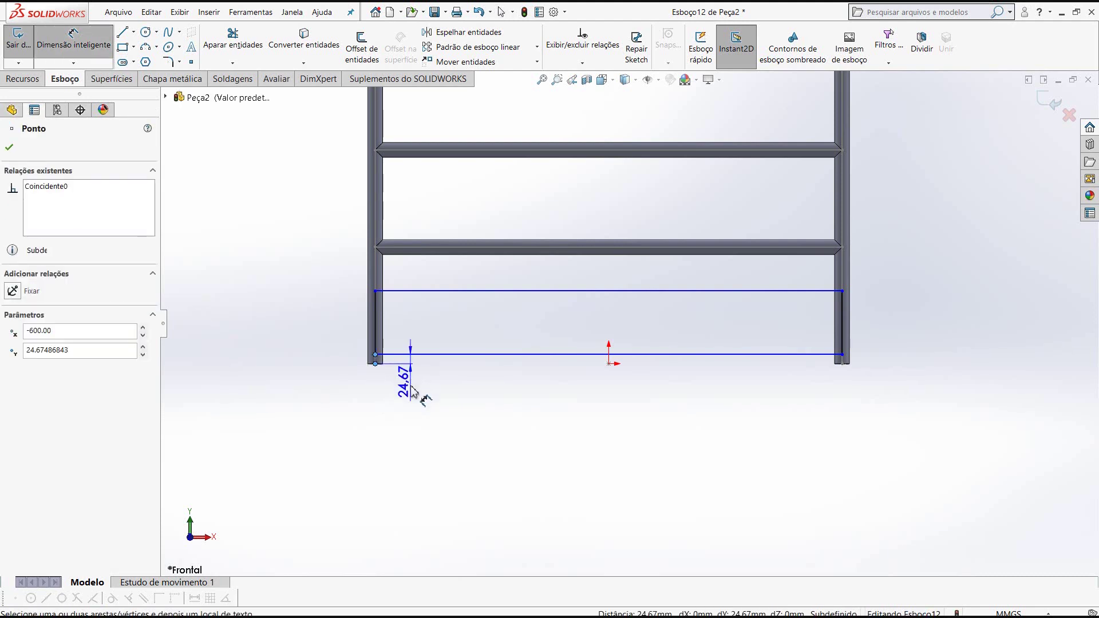
pyautogui.click(411, 388)
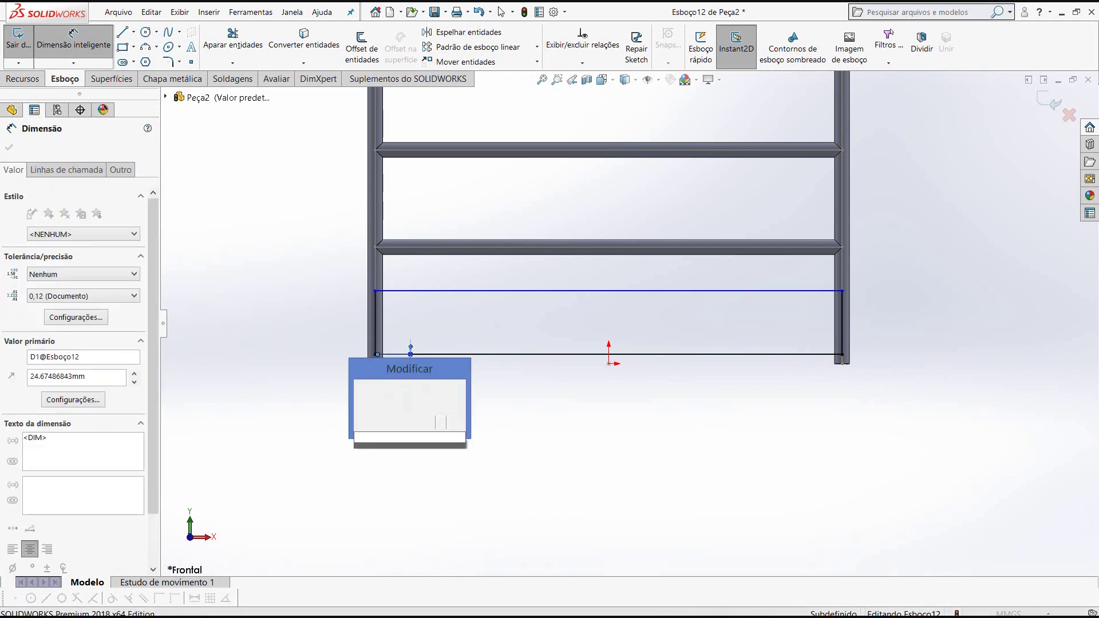
pyautogui.write('25')
pyautogui.press('Return')
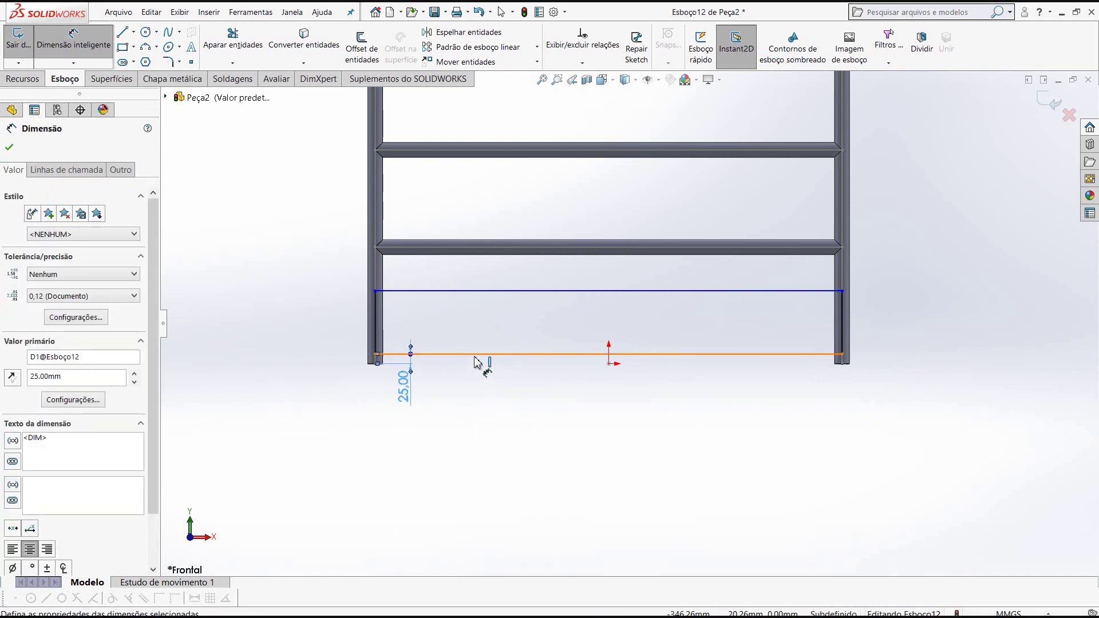
pyautogui.click(474, 356)
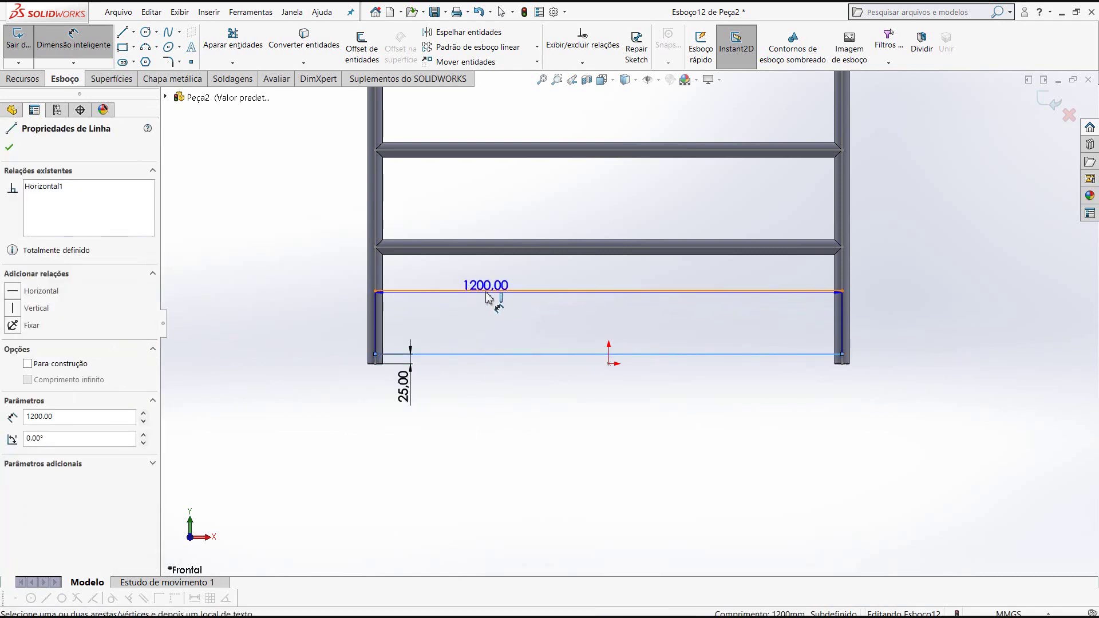
pyautogui.click(479, 291)
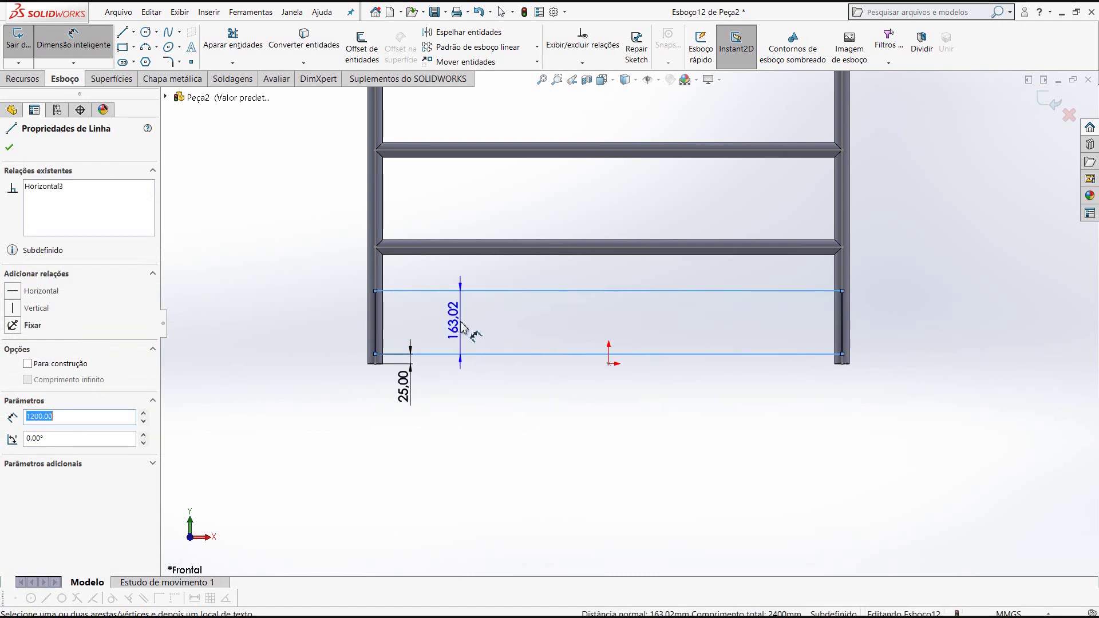
pyautogui.click(464, 331)
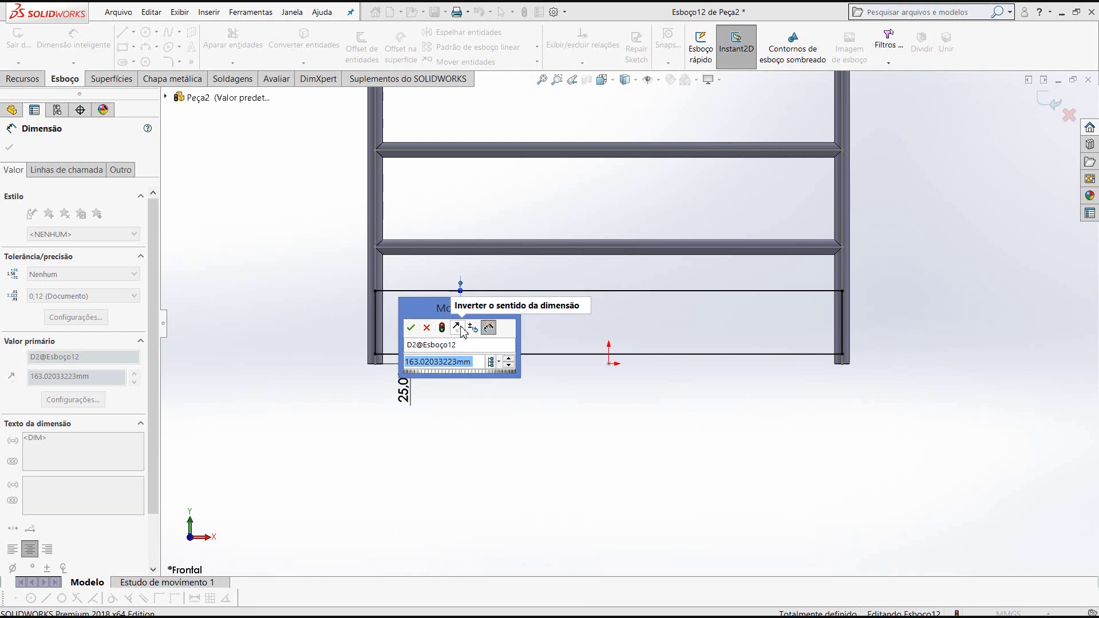
pyautogui.write('200')
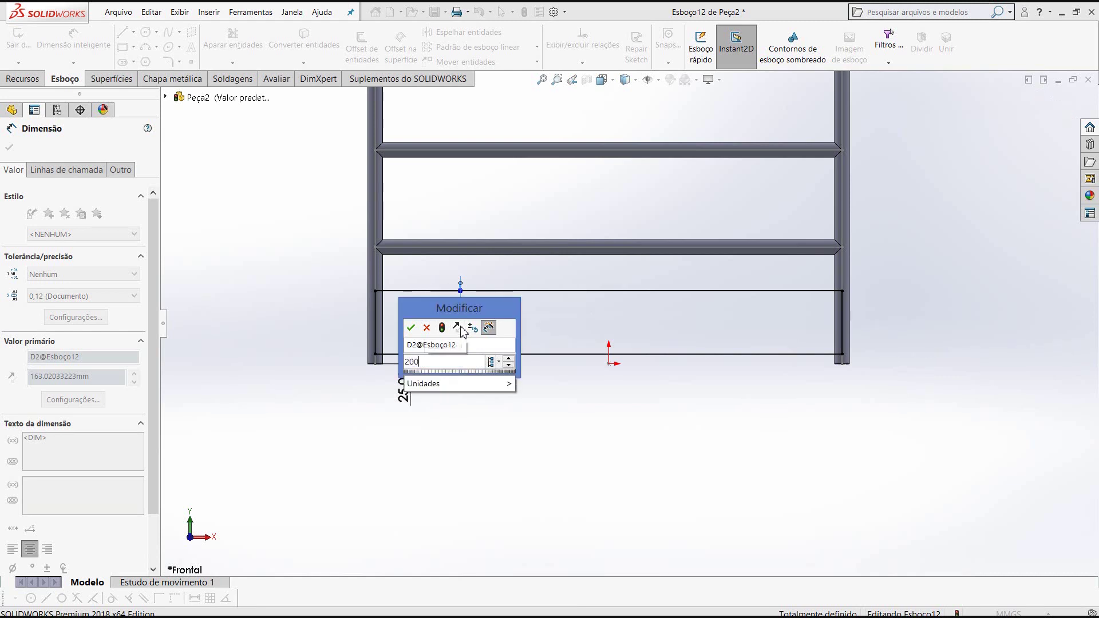
pyautogui.press('Return')
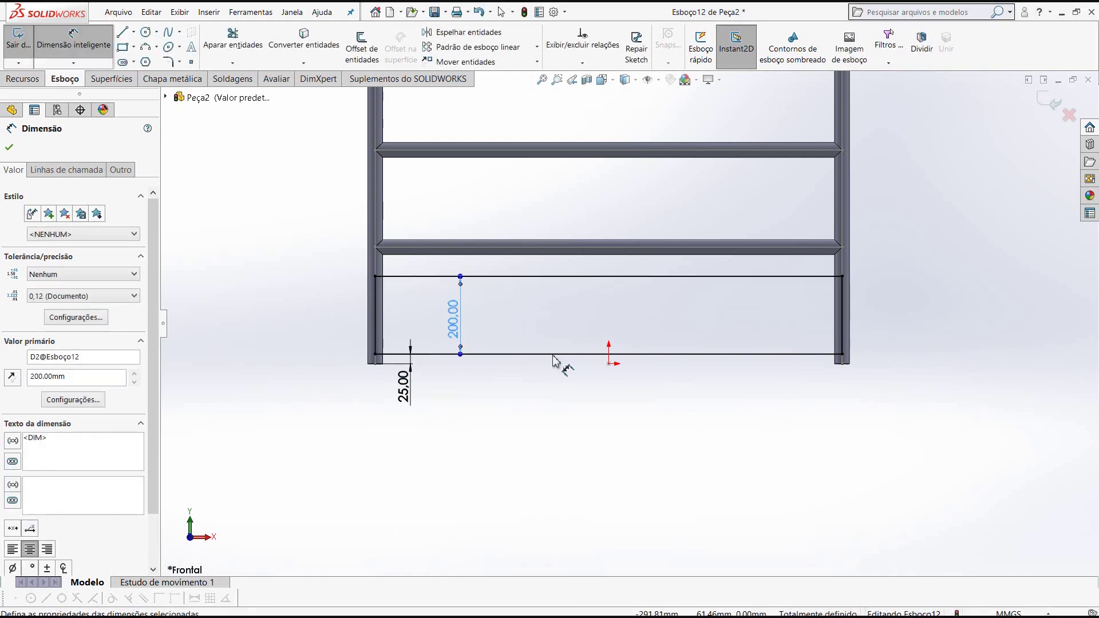
# Finish dimensioning and view the fully defined panel sketch at an angle with the Recursos tools showing
pyautogui.scroll(1, 596, 364)
pyautogui.moveTo(604, 367)
pyautogui.mouseDown(button='middle')
pyautogui.moveTo(607, 382)
pyautogui.moveTo(593, 386)
pyautogui.mouseUp(button='middle')
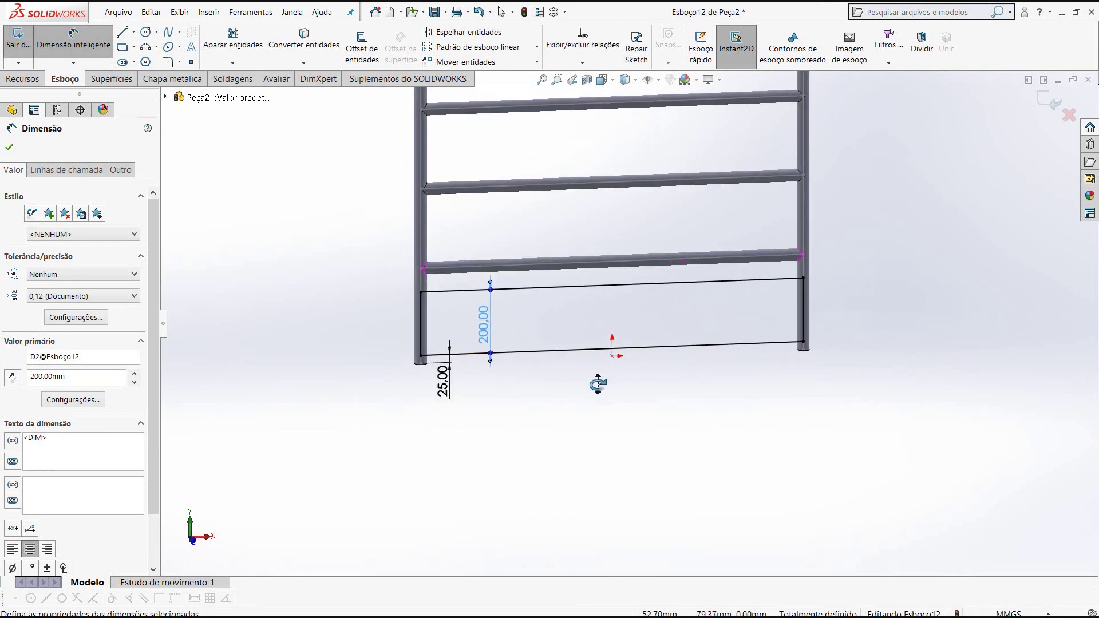
pyautogui.click(12, 144)
pyautogui.press('Escape')
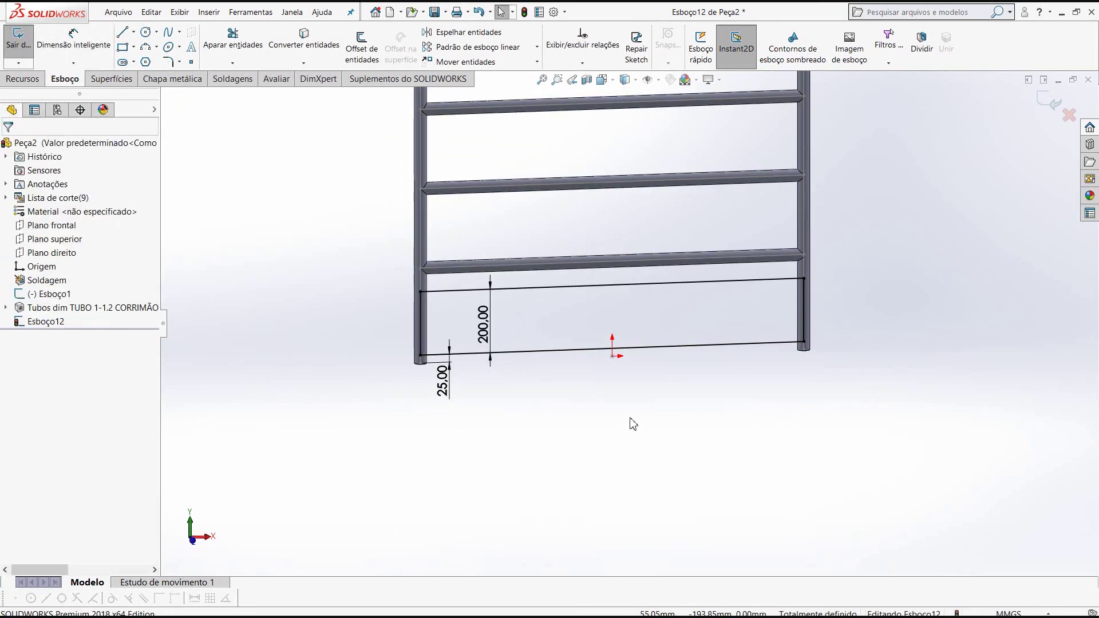
pyautogui.keyDown('shift'); pyautogui.moveTo(624, 432); pyautogui.dragTo(632, 428, button='middle'); pyautogui.keyUp('shift')
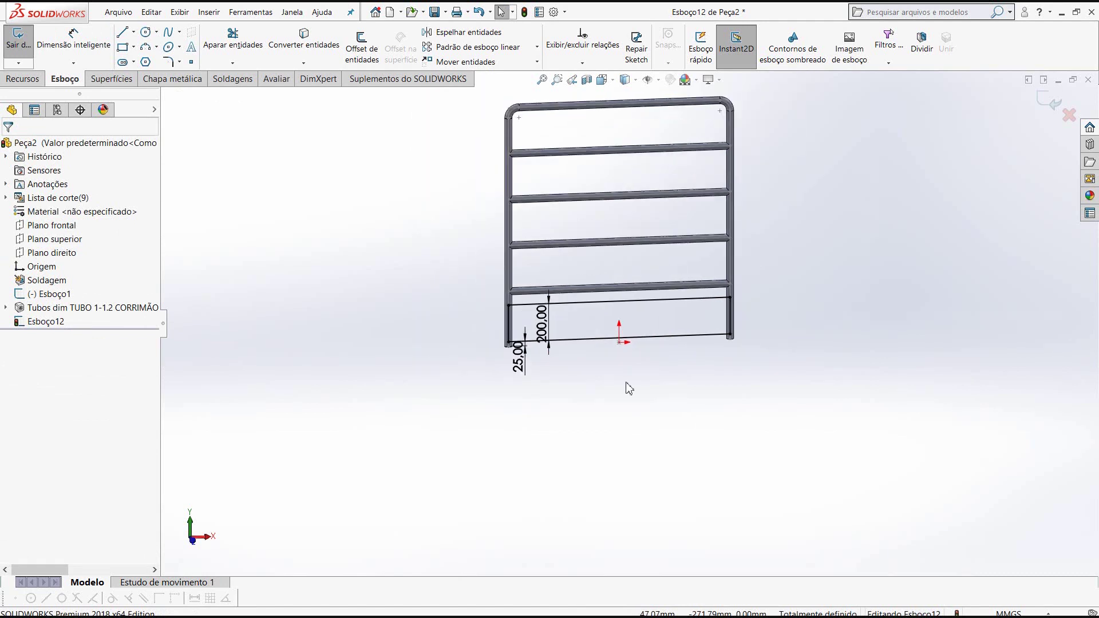
pyautogui.scroll(-3, 629, 297)
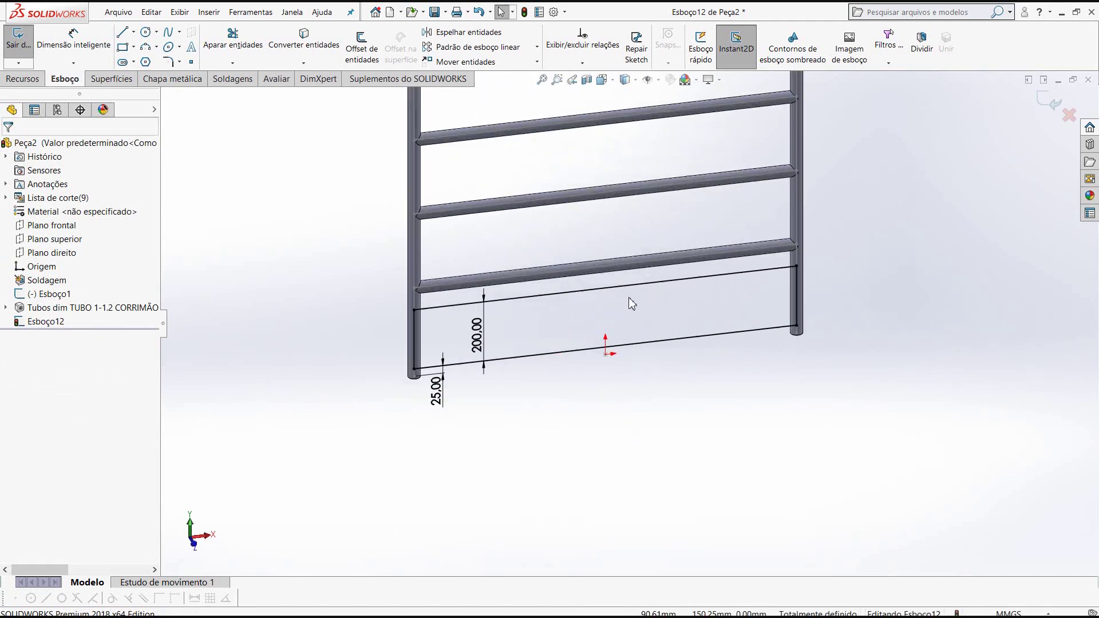
pyautogui.scroll(-3, 628, 298)
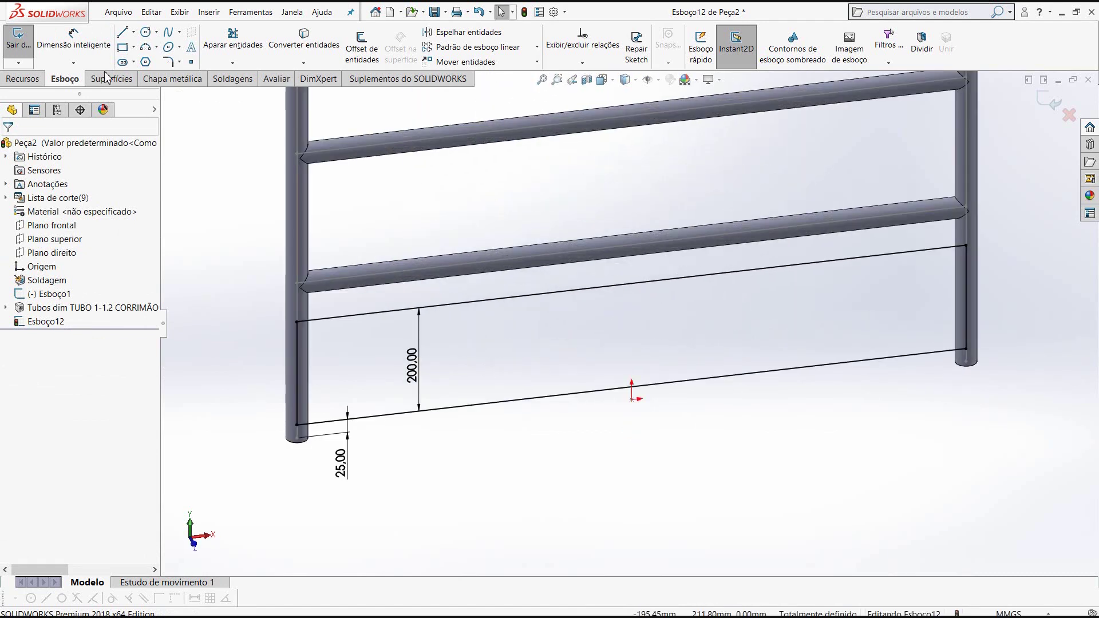
pyautogui.click(22, 79)
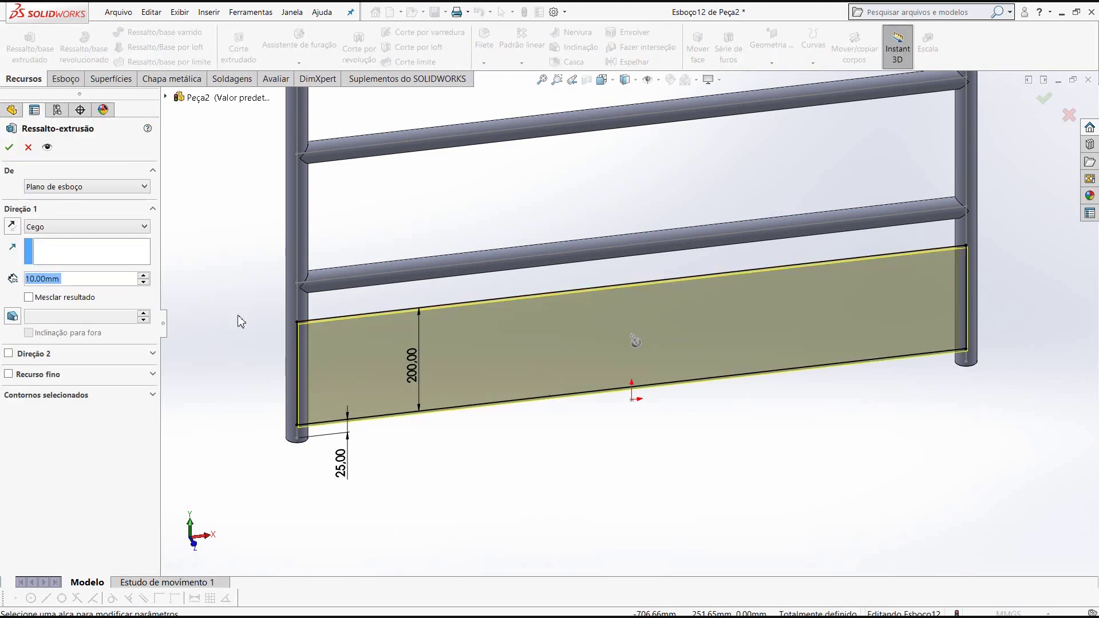
# Extrude the kick plate 3.175 mm with Plano médio and Mesclar resultado enabled
pyautogui.write('3.175')
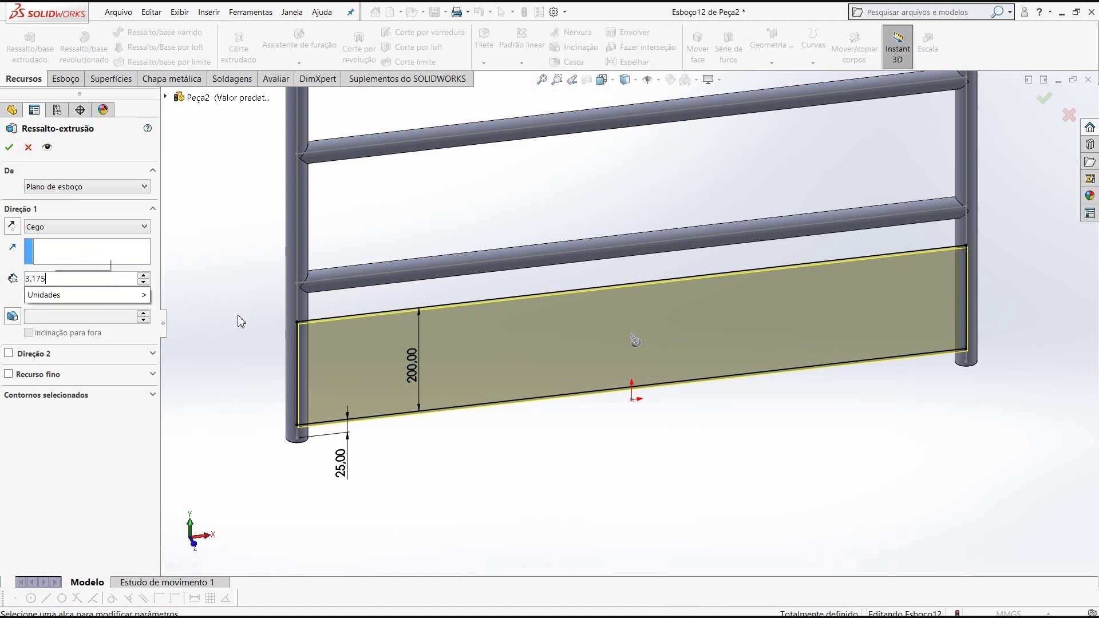
pyautogui.moveTo(81, 294)
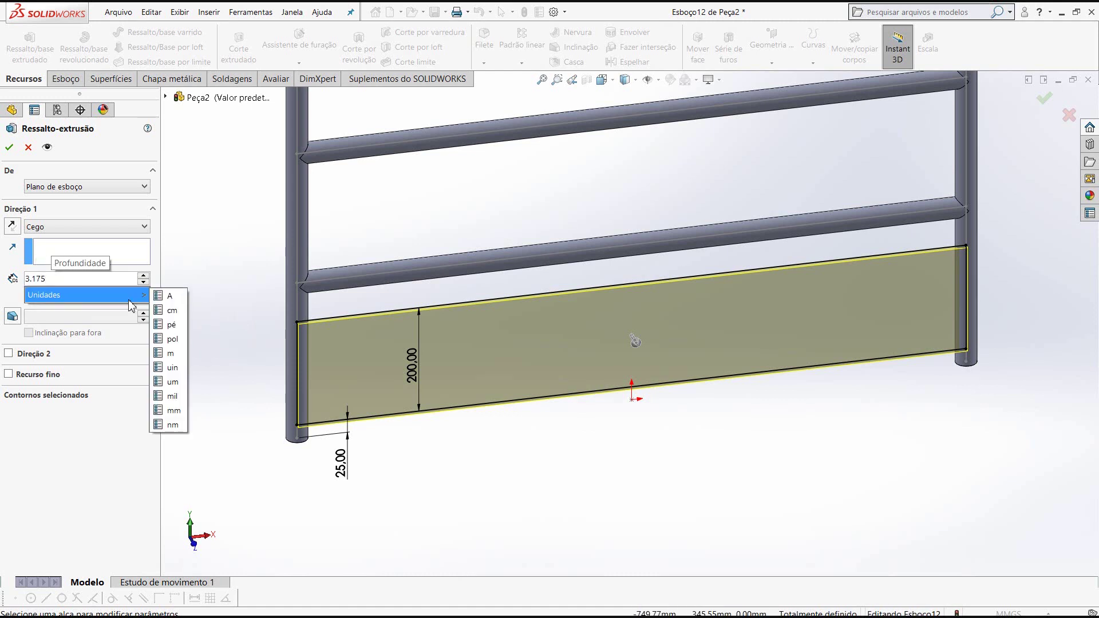
pyautogui.click(98, 226)
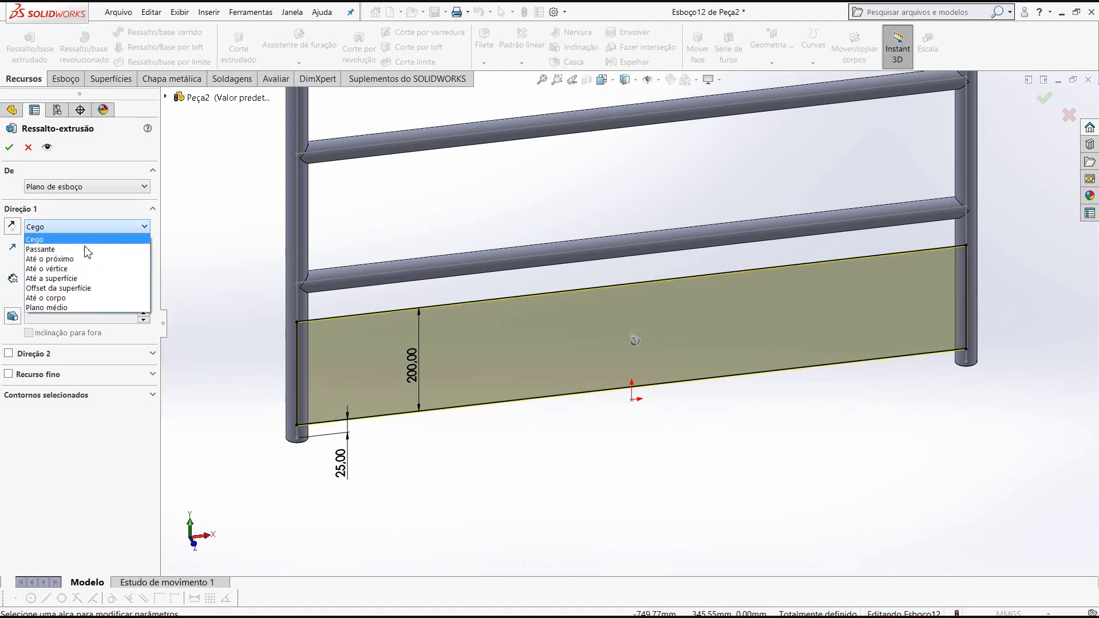
pyautogui.click(68, 309)
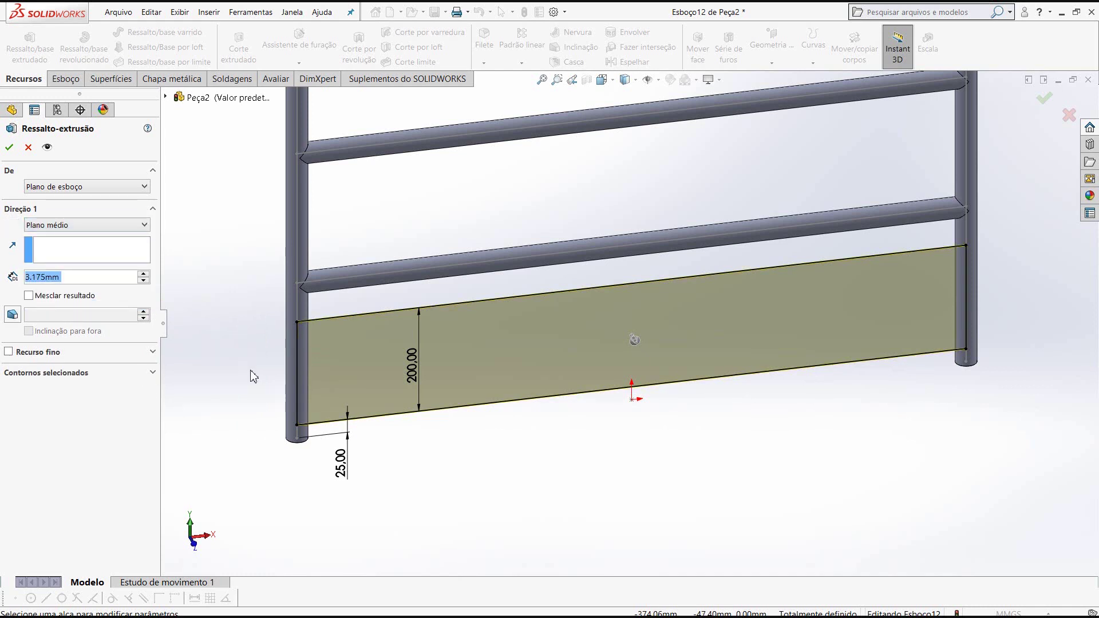
pyautogui.click(29, 293)
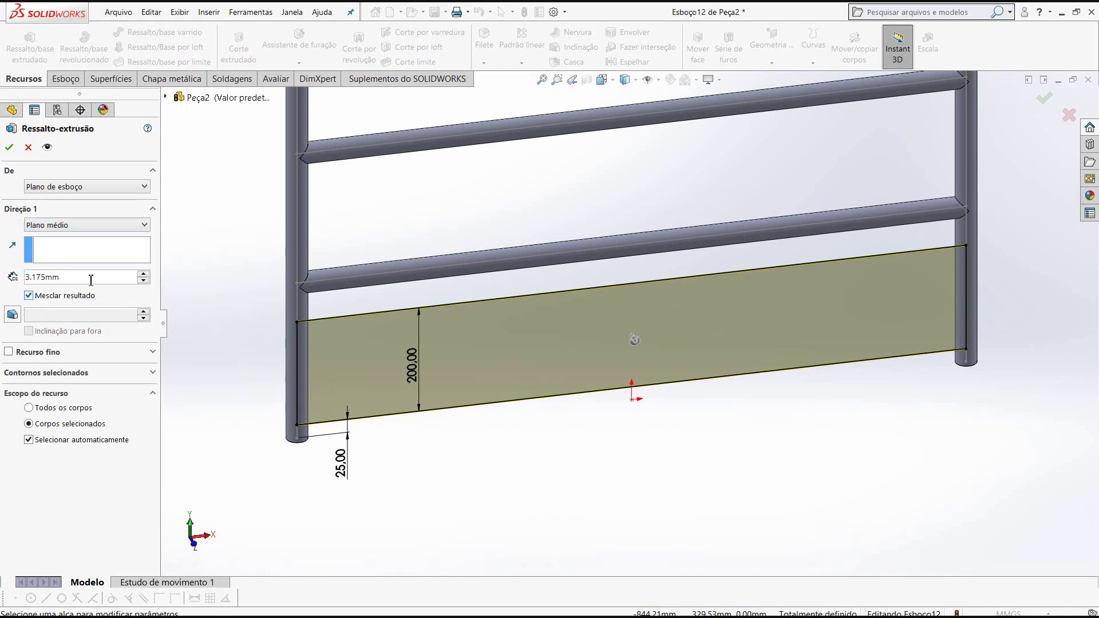
pyautogui.click(9, 147)
# Zoom, pan and orbit to view the whole railing and both rounded top corners
pyautogui.scroll(3, 600, 504)
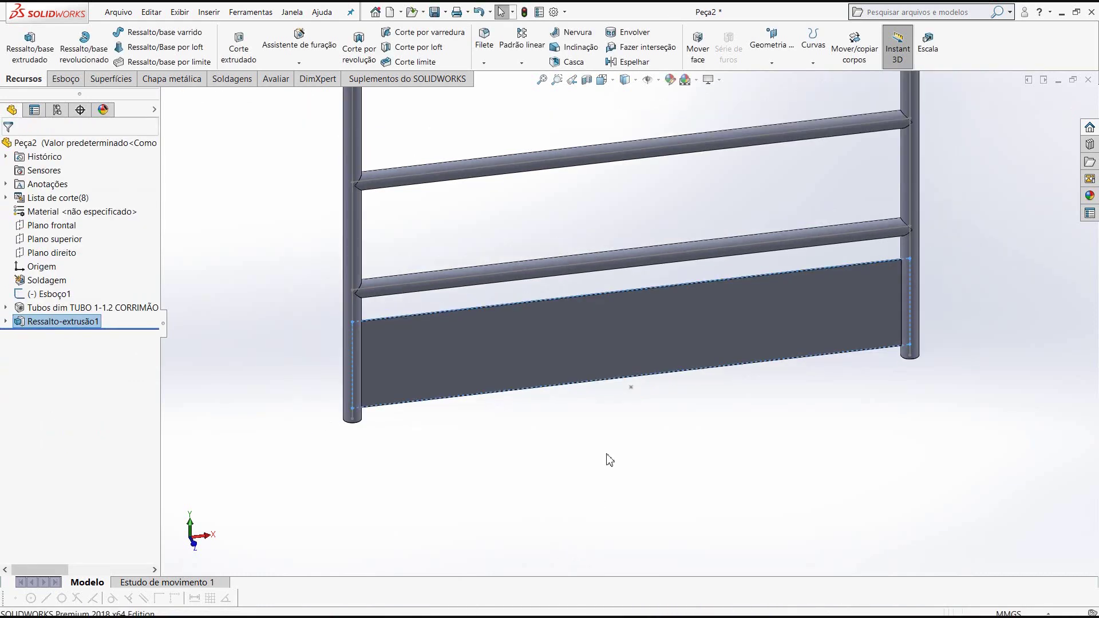
pyautogui.scroll(3, 608, 459)
pyautogui.scroll(1, 608, 409)
pyautogui.keyDown('ctrl'); pyautogui.moveTo(682, 191); pyautogui.dragTo(670, 222, button='middle'); pyautogui.keyUp('ctrl')
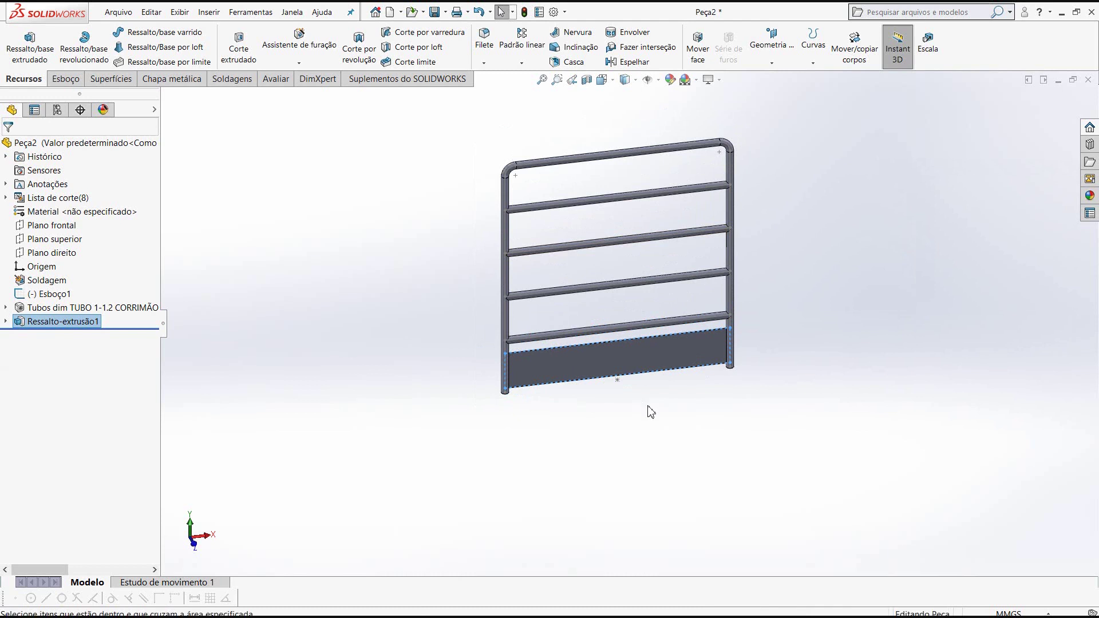
pyautogui.moveTo(651, 411)
pyautogui.mouseDown(button='middle')
pyautogui.moveTo(650, 431)
pyautogui.moveTo(652, 422)
pyautogui.moveTo(570, 411)
pyautogui.moveTo(537, 385)
pyautogui.moveTo(555, 363)
pyautogui.moveTo(584, 217)
pyautogui.moveTo(618, 125)
pyautogui.mouseUp(button='middle')
pyautogui.moveTo(610, 187)
pyautogui.mouseDown(button='middle')
pyautogui.moveTo(536, 402)
pyautogui.moveTo(540, 361)
pyautogui.moveTo(771, 218)
pyautogui.mouseUp(button='middle')
pyautogui.keyDown('shift'); pyautogui.moveTo(826, 388); pyautogui.dragTo(651, 478, button='middle'); pyautogui.keyUp('shift')
pyautogui.scroll(-2, 651, 478)
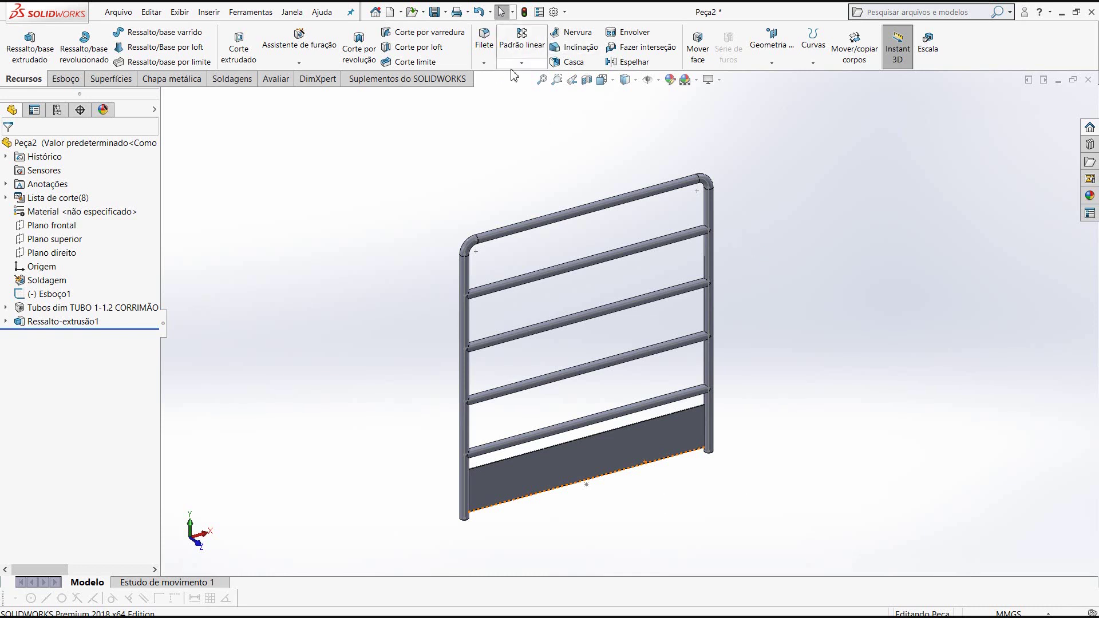
# Start a linear pattern along the plate's bottom edge, box-selecting all railing bodies
pyautogui.click(520, 43)
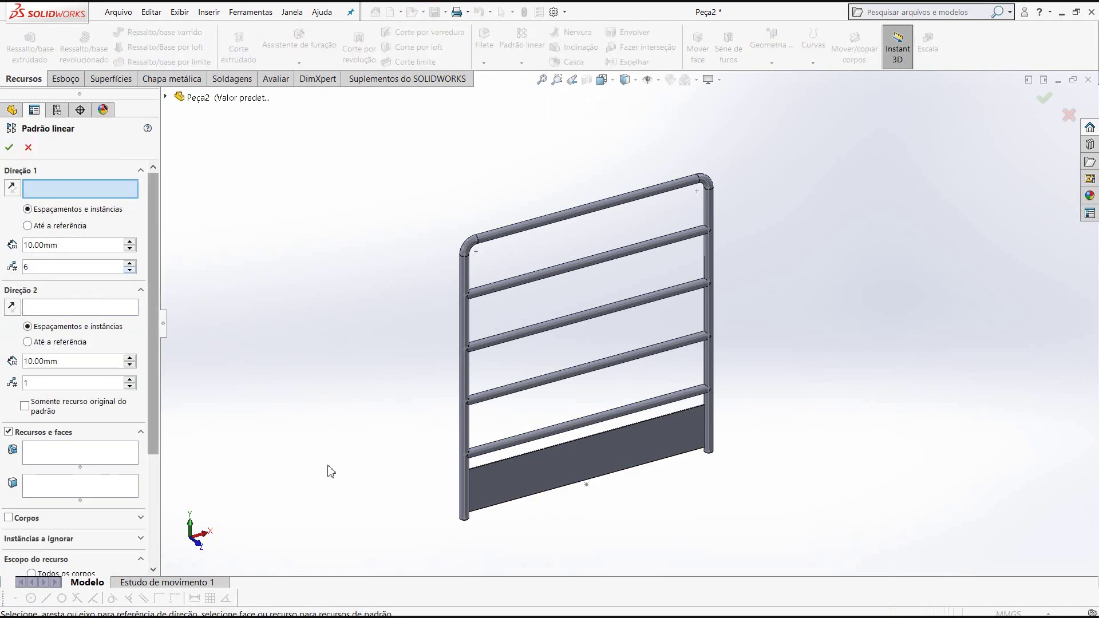
pyautogui.click(546, 496)
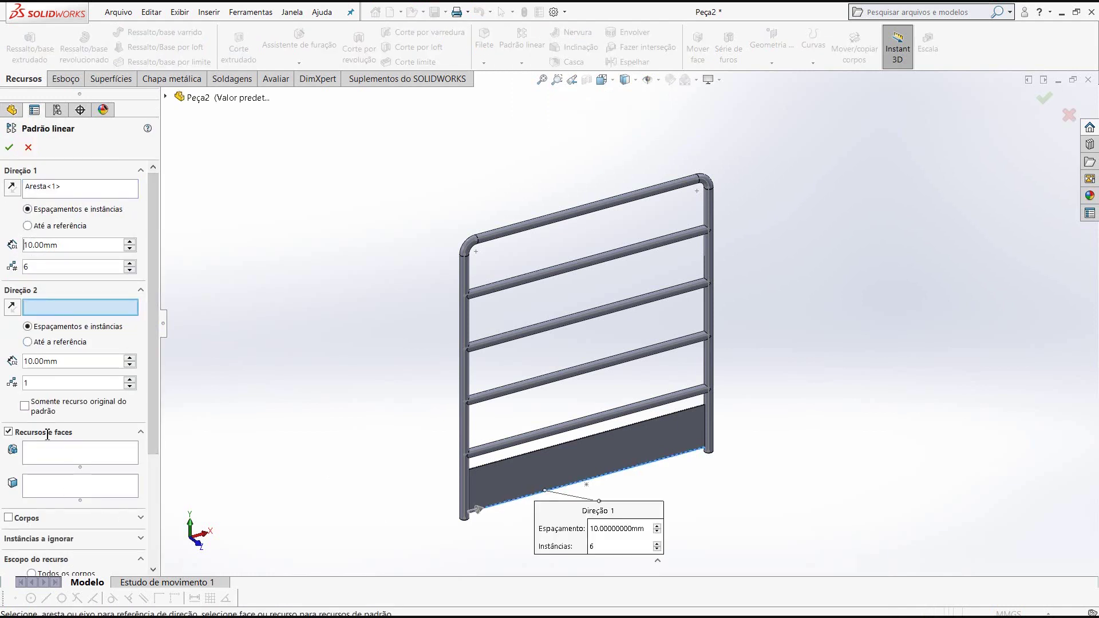
pyautogui.click(8, 517)
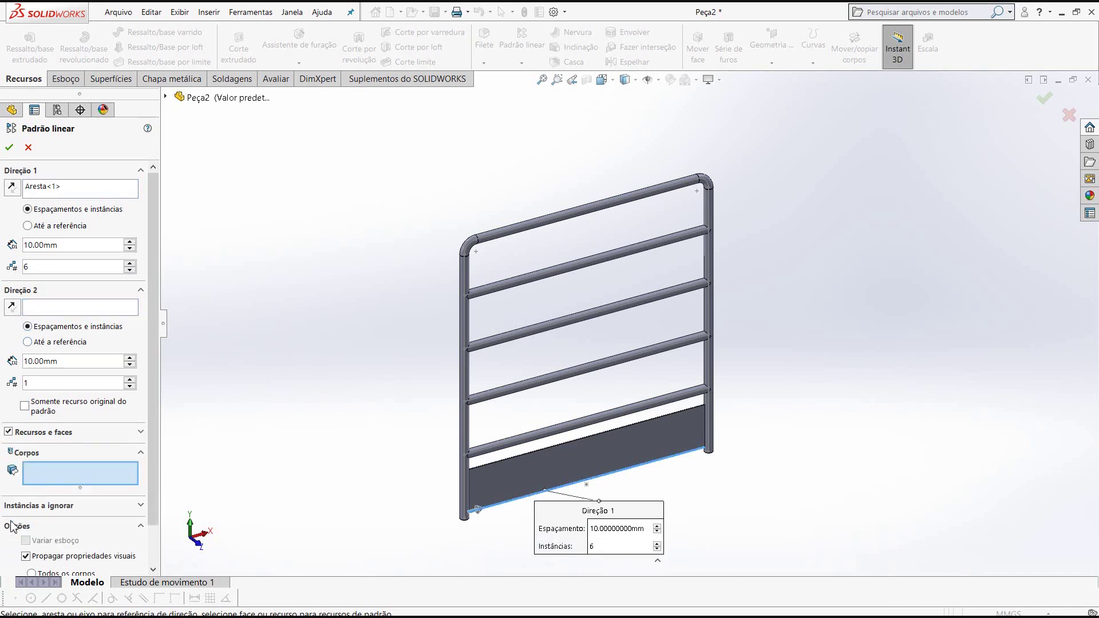
pyautogui.scroll(1, 489, 232)
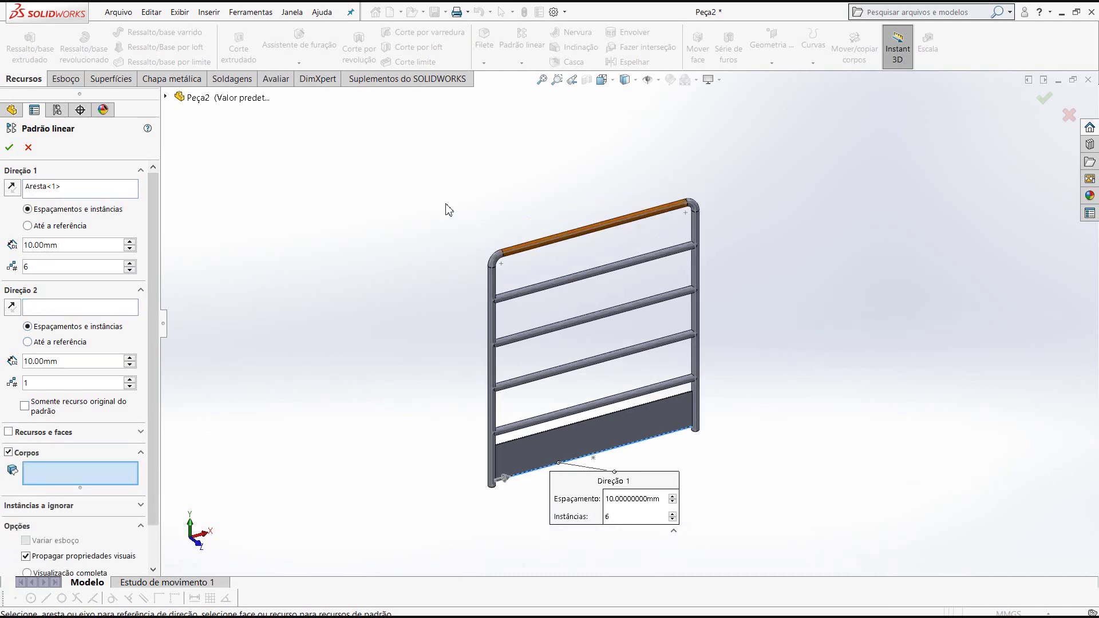
pyautogui.moveTo(399, 167); pyautogui.dragTo(735, 521)
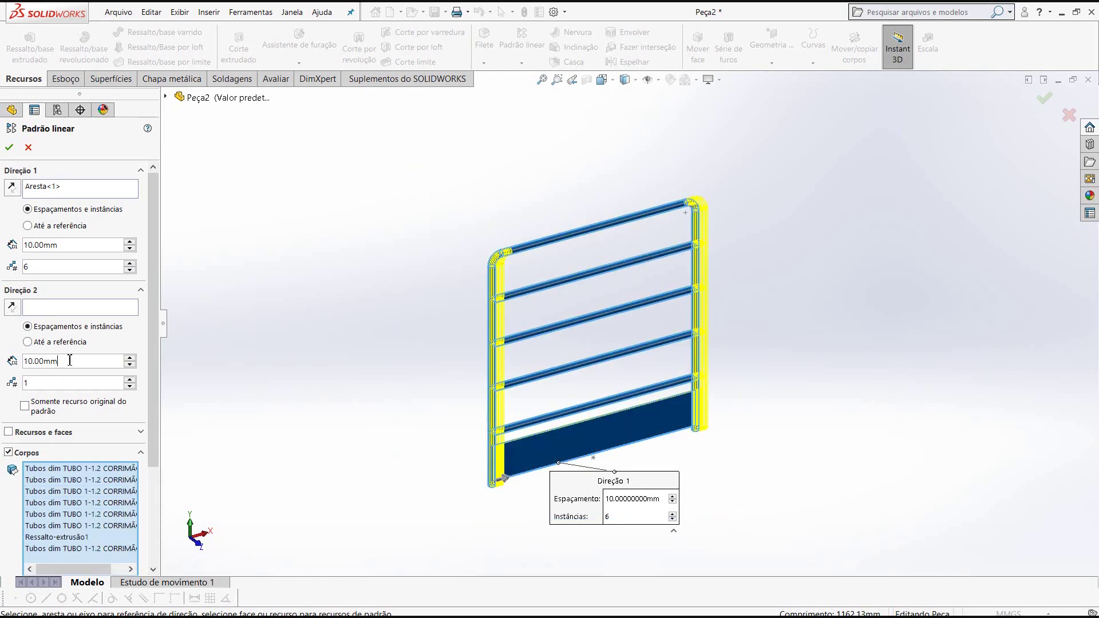
# Set 1250 mm spacing for the six-instance pattern, fit the view, and confirm
pyautogui.doubleClick(78, 245)
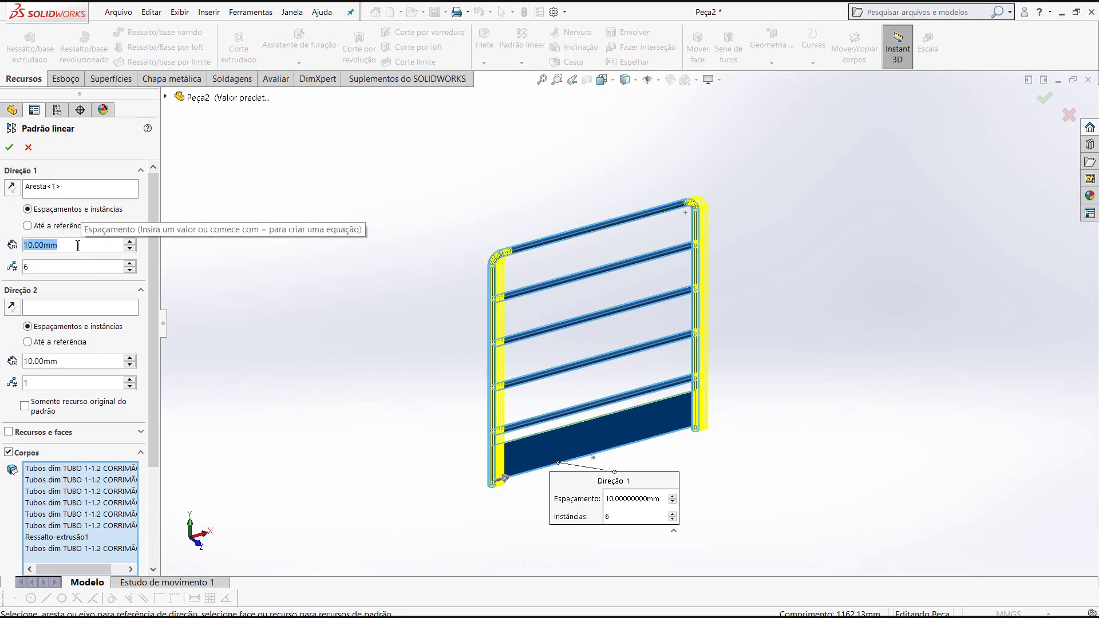
pyautogui.write('1250')
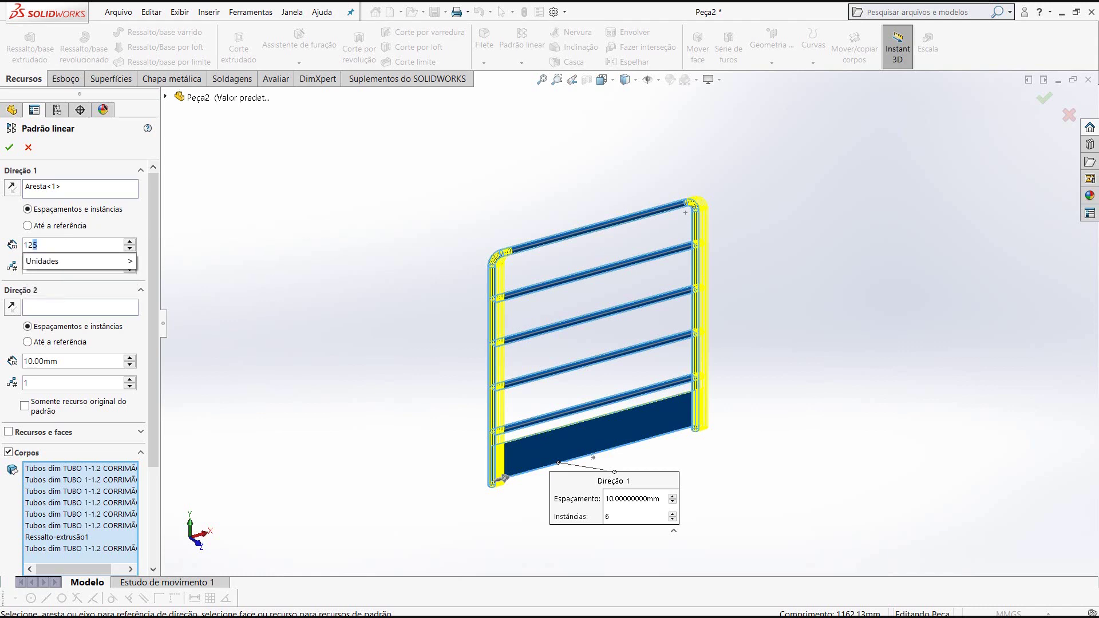
pyautogui.press('Return')
pyautogui.scroll(2, 355, 283)
pyautogui.scroll(2, 375, 279)
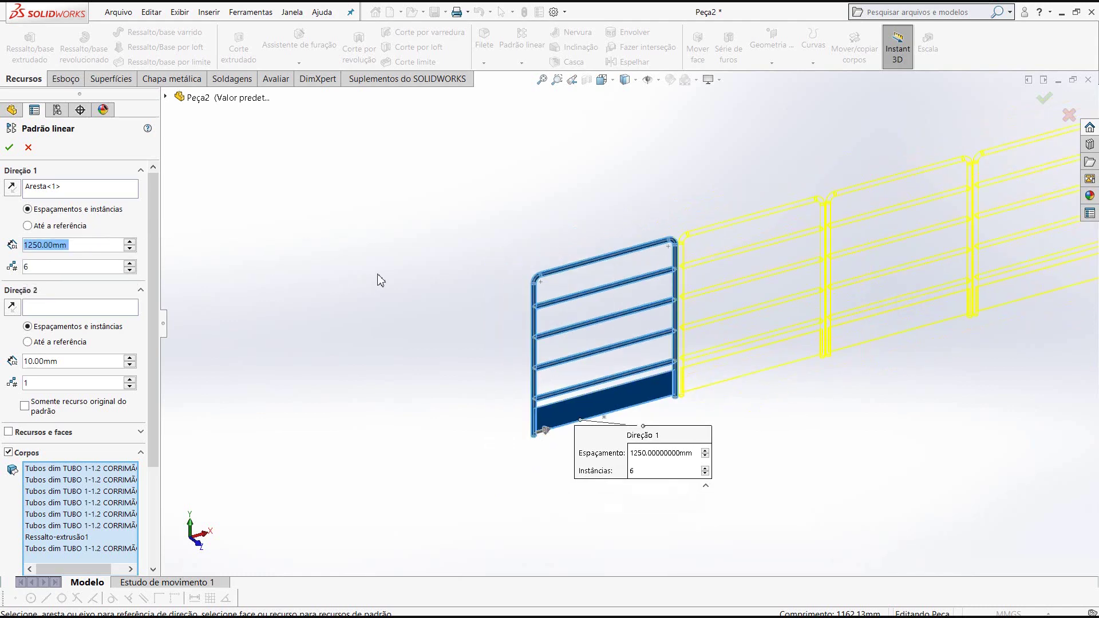
pyautogui.scroll(2, 435, 260)
pyautogui.scroll(1, 475, 257)
pyautogui.press('f')
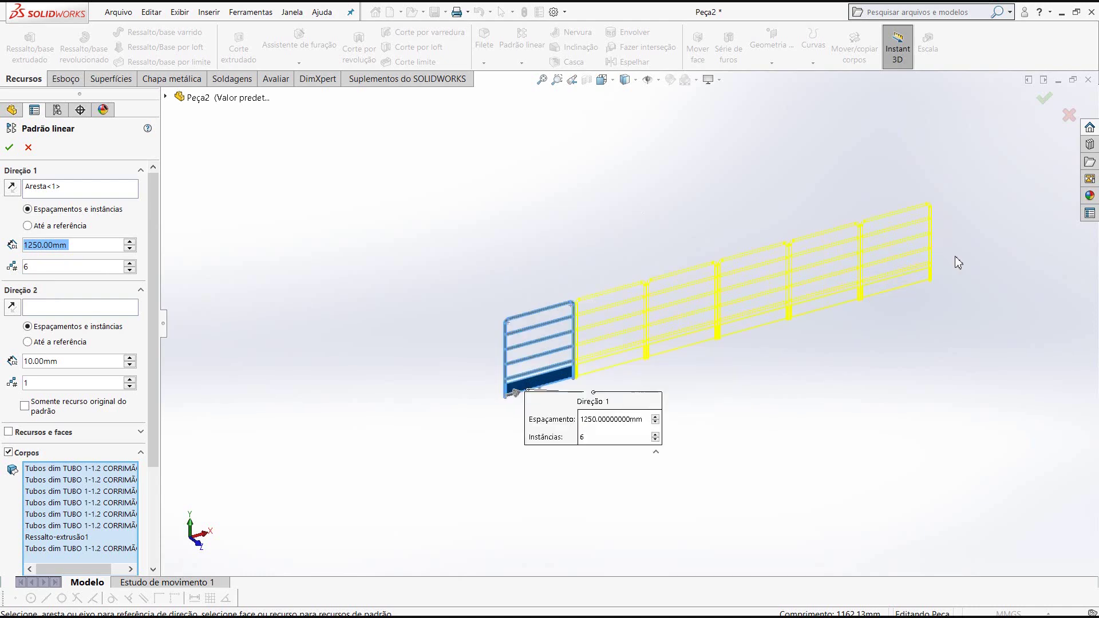
pyautogui.click(9, 147)
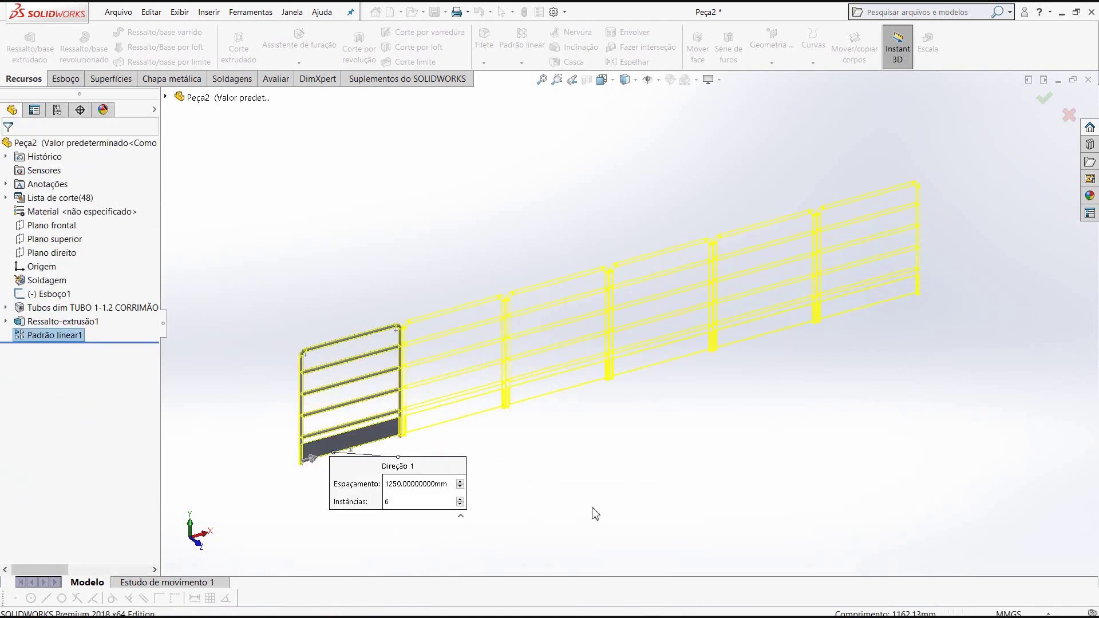
pyautogui.scroll(-2, 707, 361)
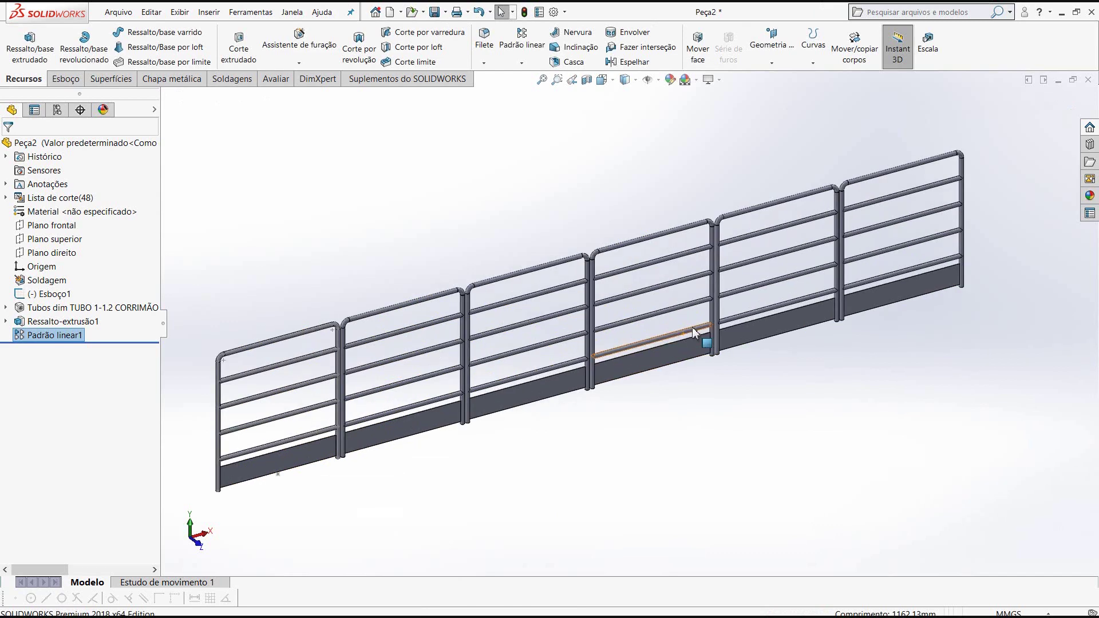
pyautogui.scroll(2, 773, 290)
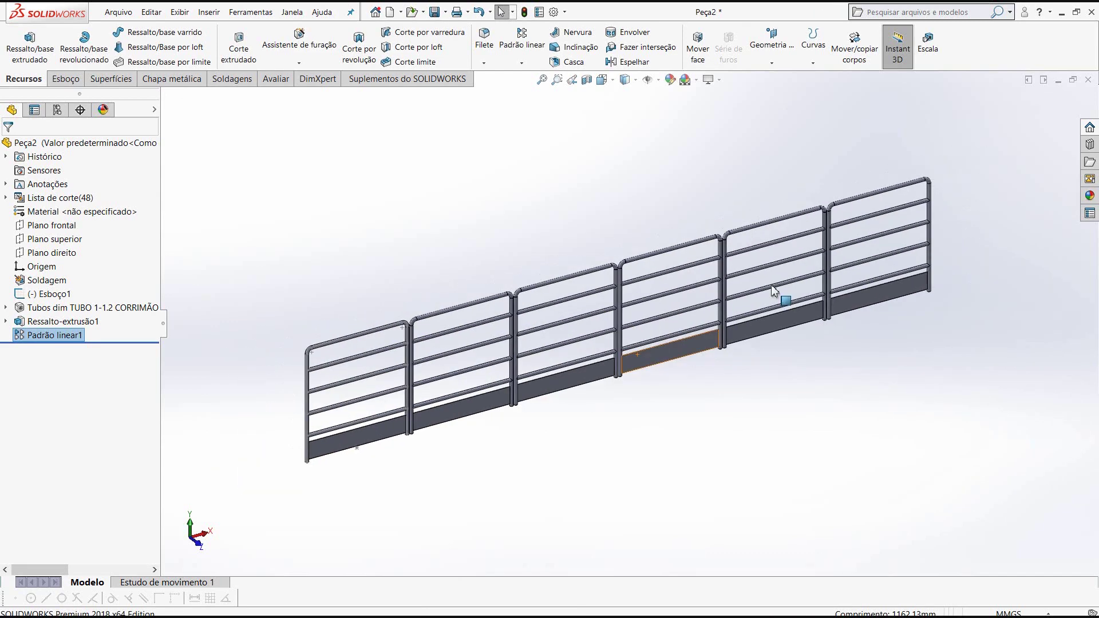
pyautogui.scroll(-2, 770, 283)
pyautogui.scroll(1, 591, 319)
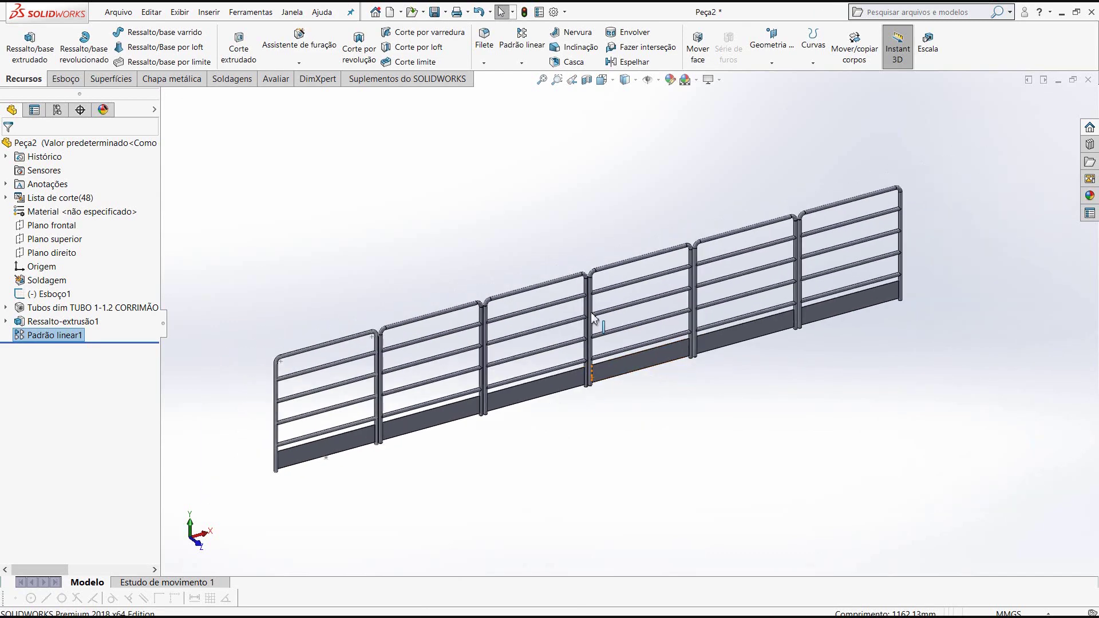
pyautogui.scroll(-1, 591, 294)
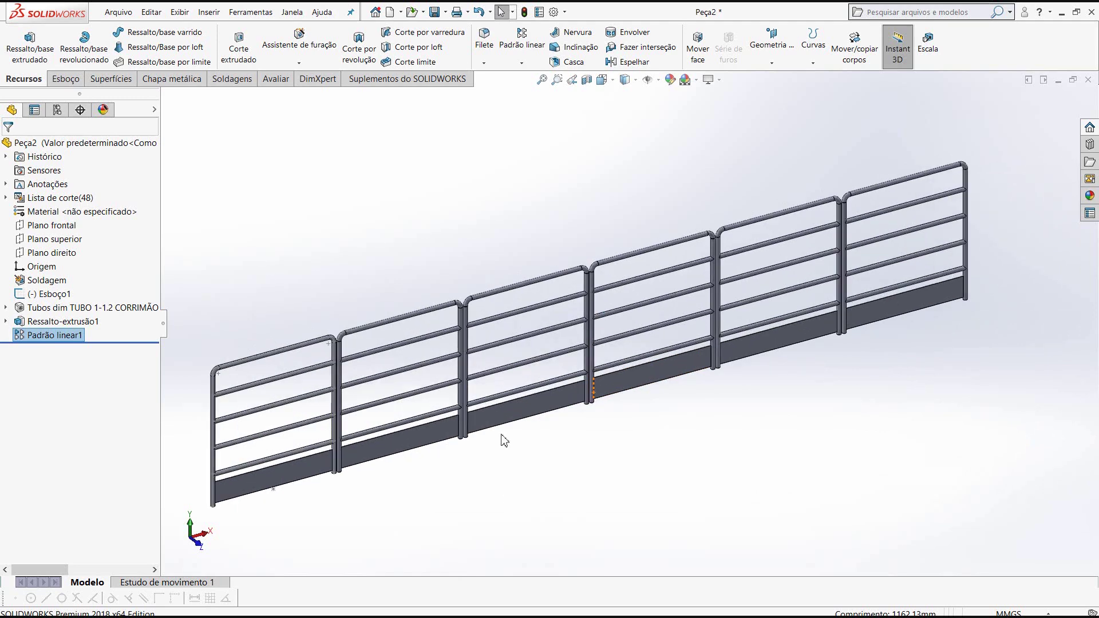
pyautogui.scroll(1, 518, 432)
pyautogui.scroll(-1, 586, 350)
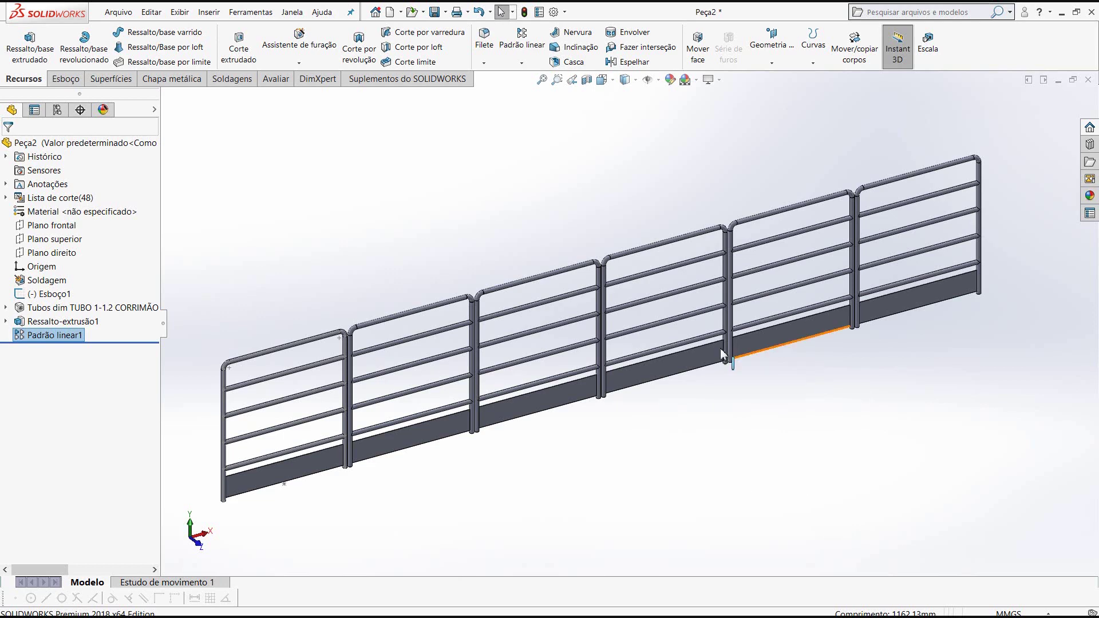
pyautogui.moveTo(782, 376)
pyautogui.mouseDown(button='middle')
pyautogui.moveTo(735, 342)
pyautogui.moveTo(502, 358)
pyautogui.moveTo(464, 393)
pyautogui.moveTo(475, 403)
pyautogui.mouseUp(button='middle')
pyautogui.scroll(-2, 297, 471)
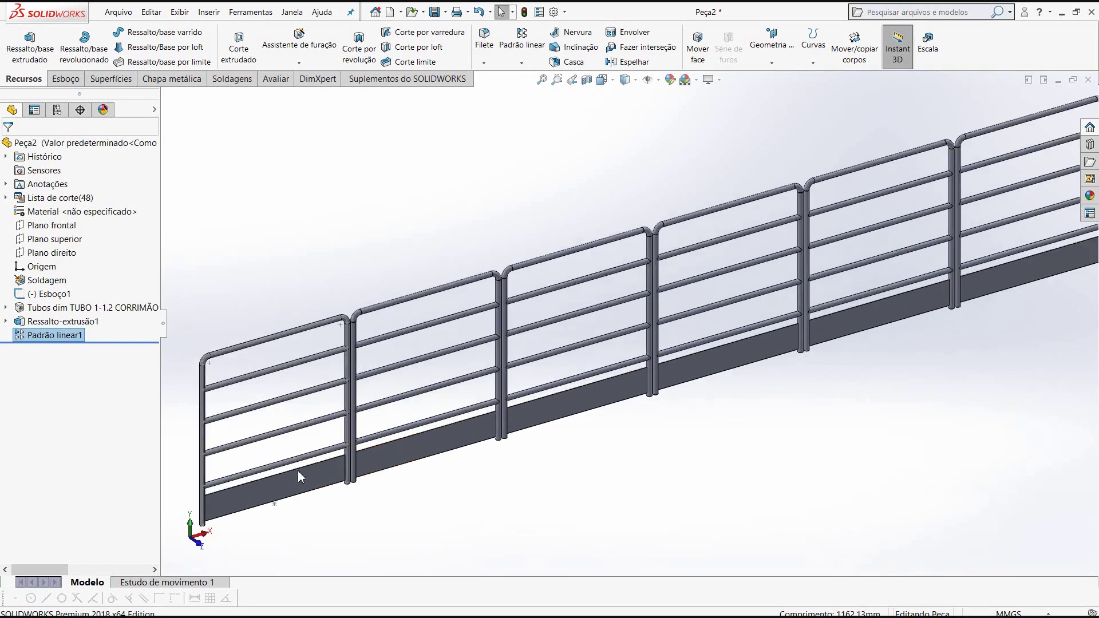
pyautogui.scroll(-2, 303, 453)
pyautogui.scroll(-2, 316, 427)
pyautogui.scroll(3, 332, 425)
pyautogui.scroll(2, 823, 262)
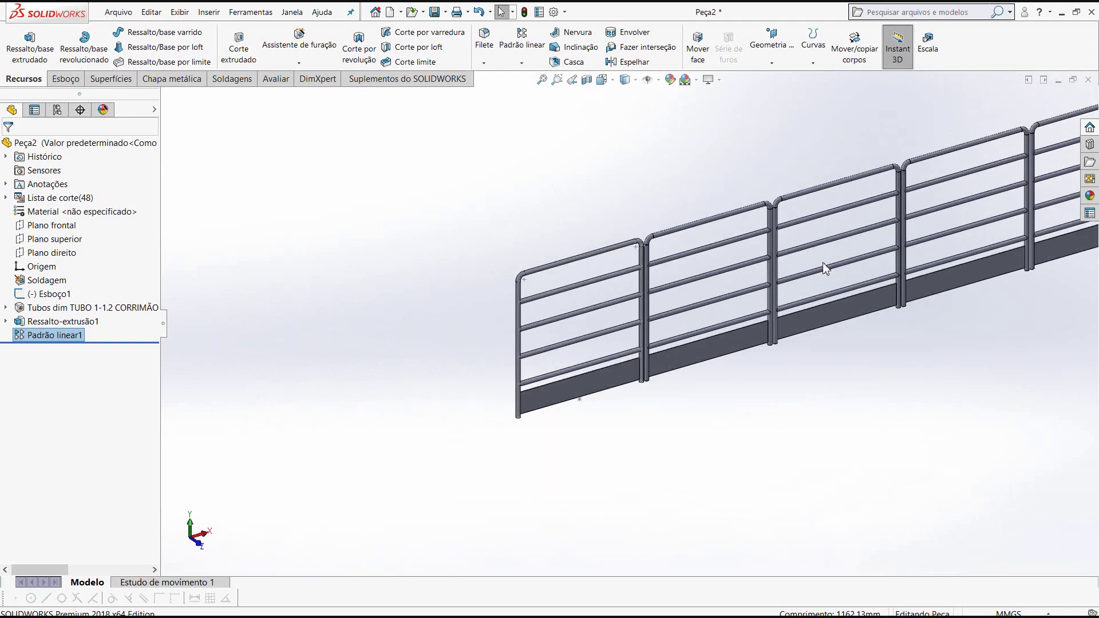
pyautogui.scroll(1, 844, 253)
pyautogui.scroll(1, 950, 220)
pyautogui.scroll(1, 947, 216)
pyautogui.scroll(-1, 550, 377)
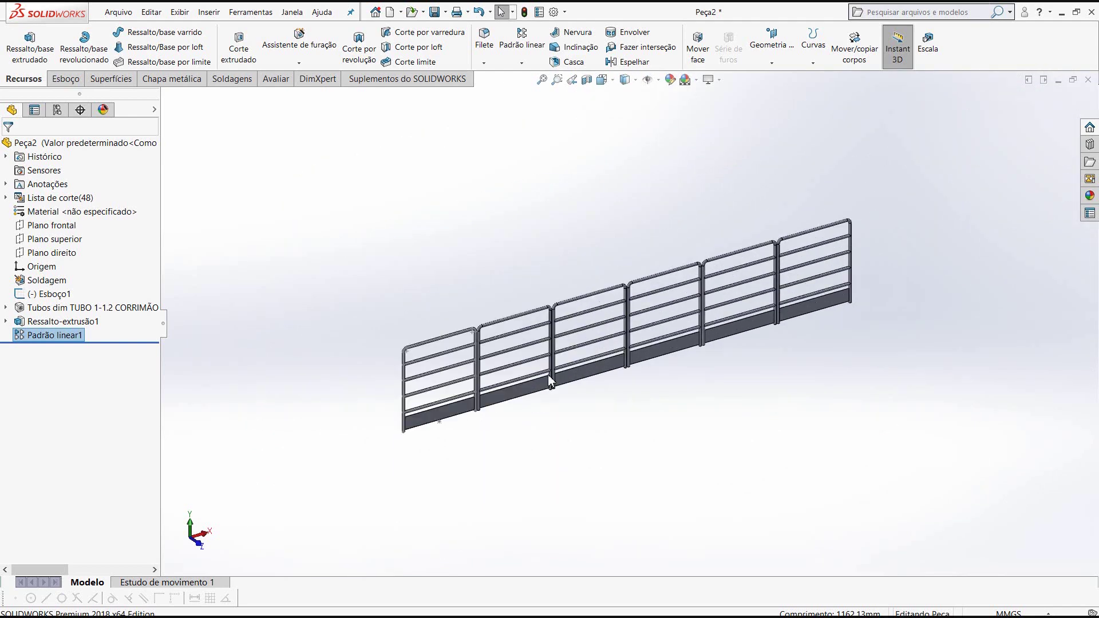
pyautogui.scroll(-1, 606, 375)
pyautogui.scroll(-2, 597, 372)
pyautogui.scroll(2, 597, 372)
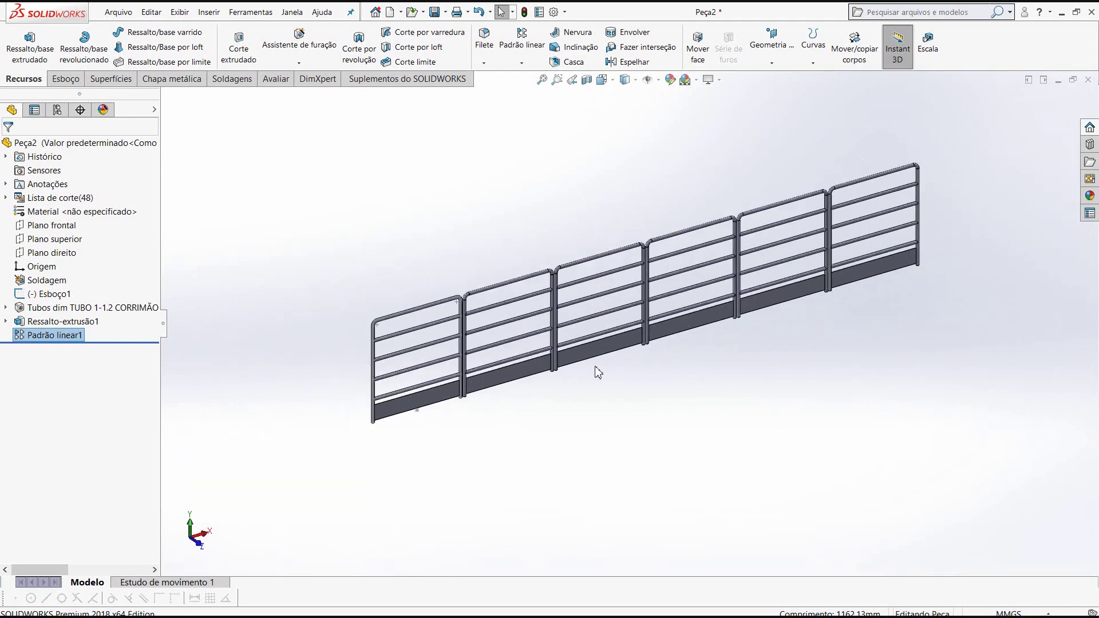
pyautogui.scroll(-1, 755, 275)
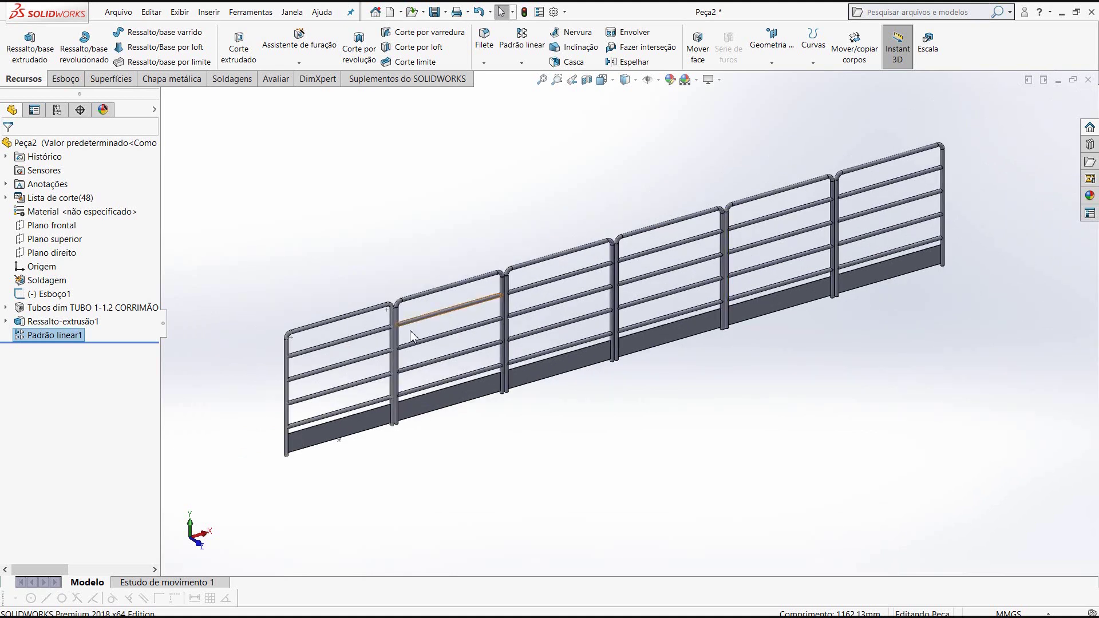